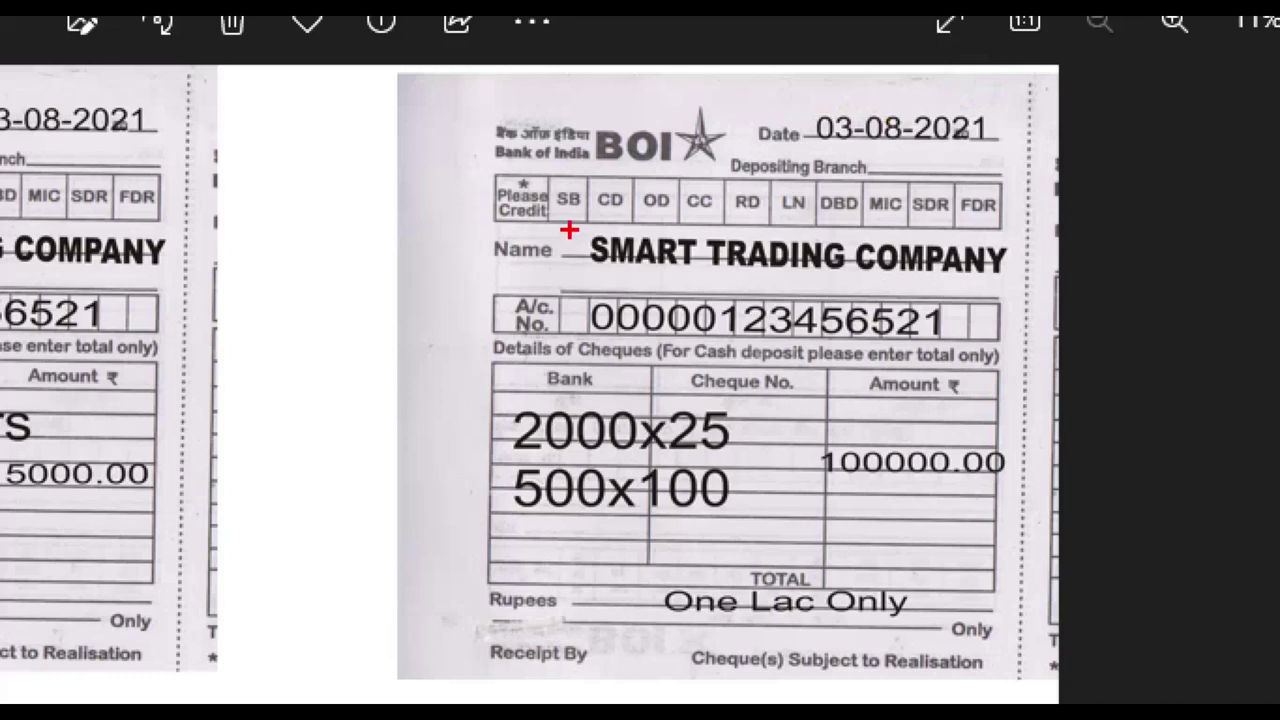
Examine the bank name, company name, account number, note denominations and deposit amount on the One Lac cash deposit slip dated 03-08-2021
left_click_drag(638, 184, 726, 227)
left_click_drag(663, 270, 1022, 288)
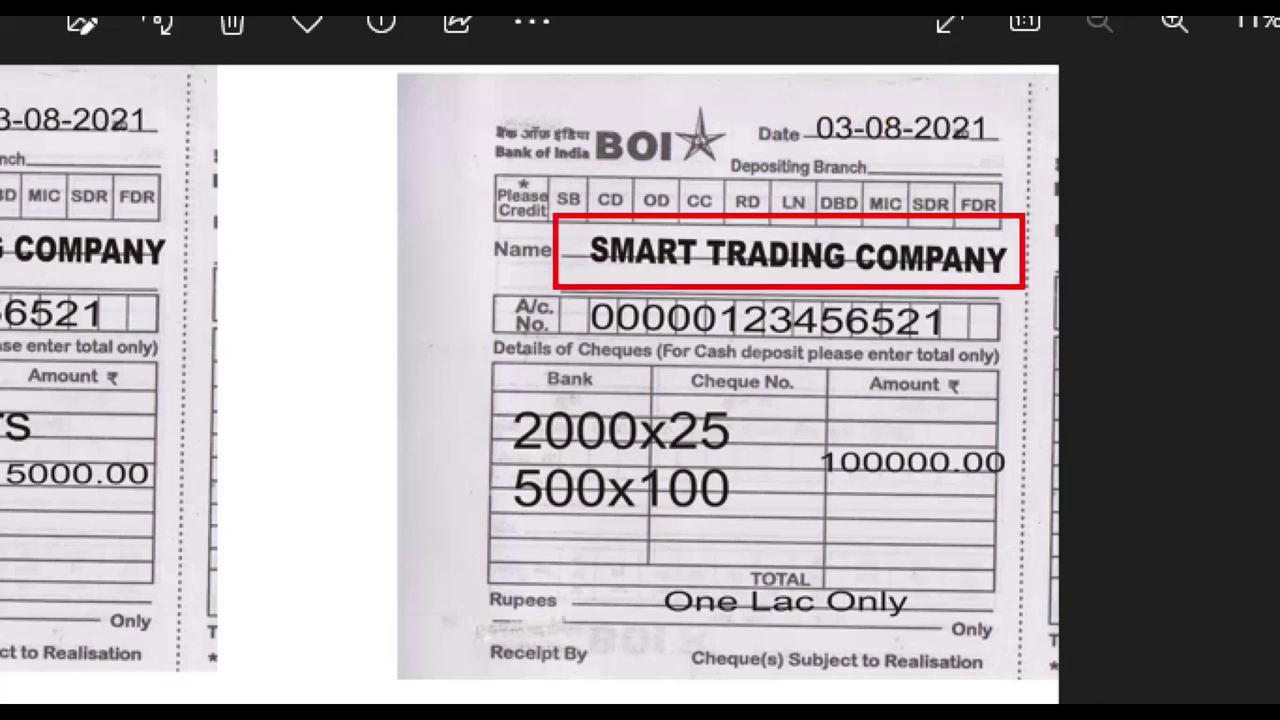
left_click_drag(494, 273, 1012, 350)
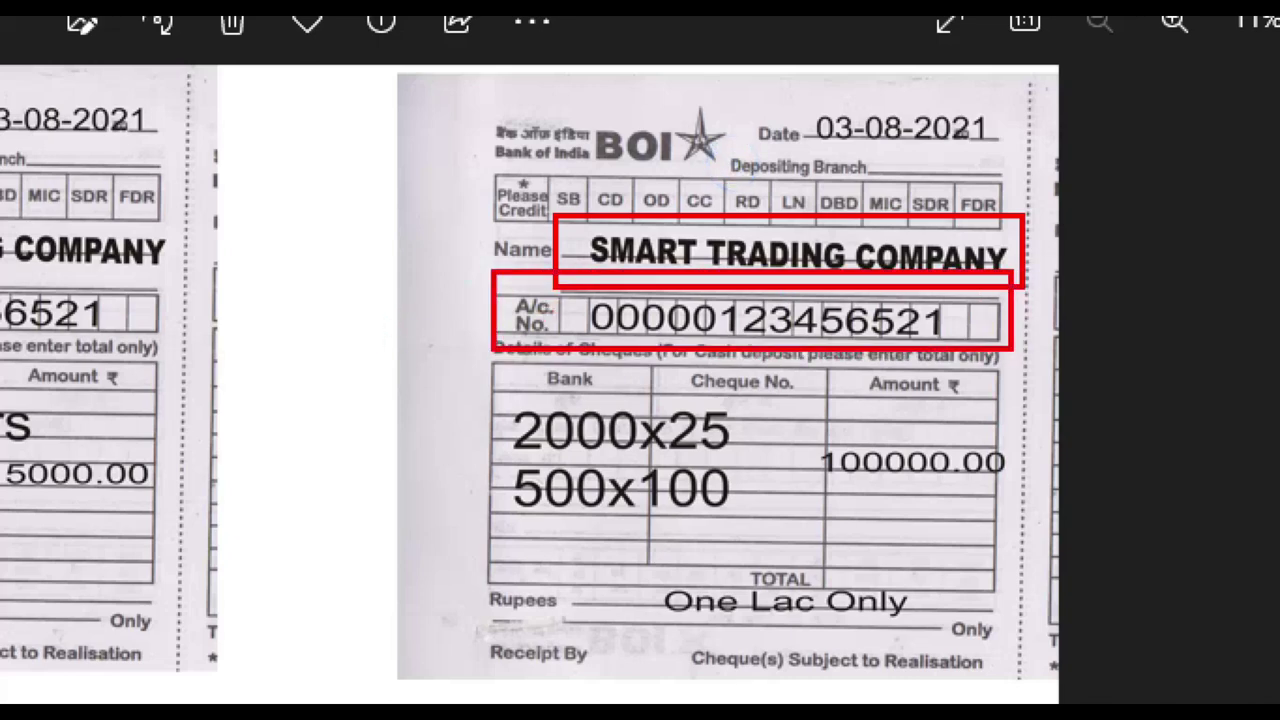
left_click_drag(462, 368, 1012, 558)
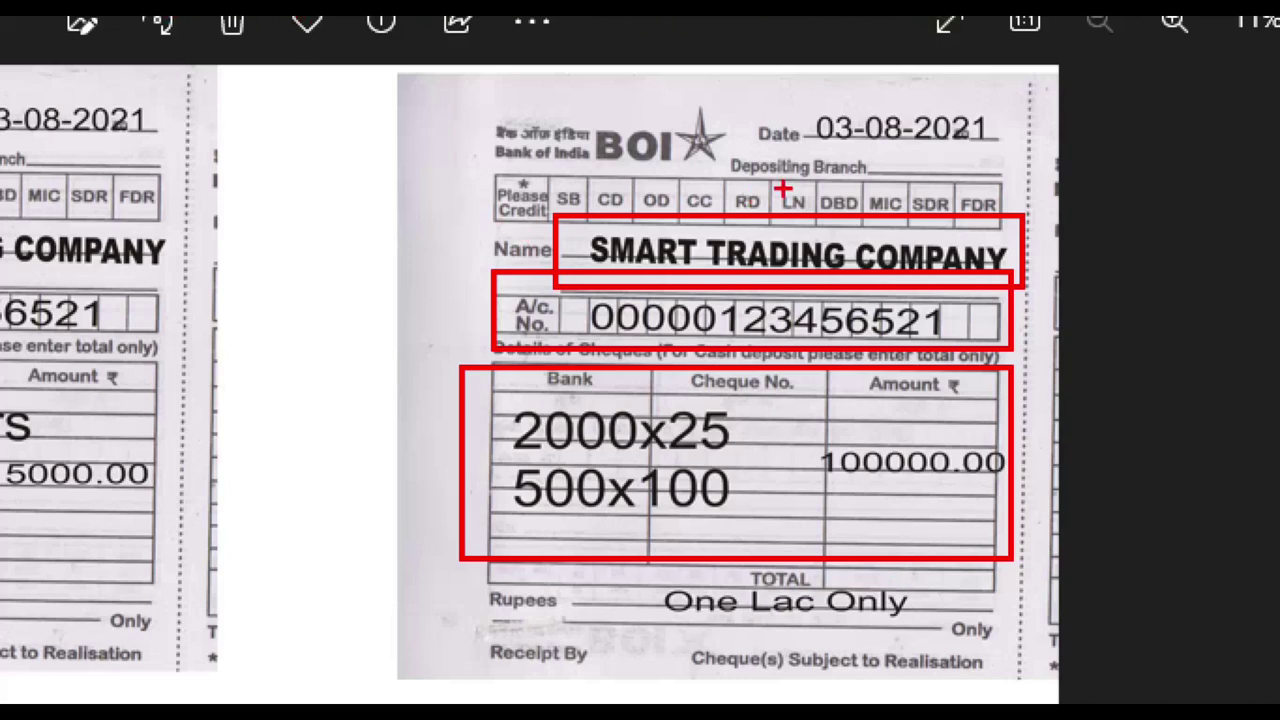
mouse_move(818, 418)
left_mouse_down()
mouse_move(793, 460)
mouse_move(1055, 463)
mouse_move(844, 404)
mouse_move(804, 424)
mouse_move(798, 445)
left_mouse_up()
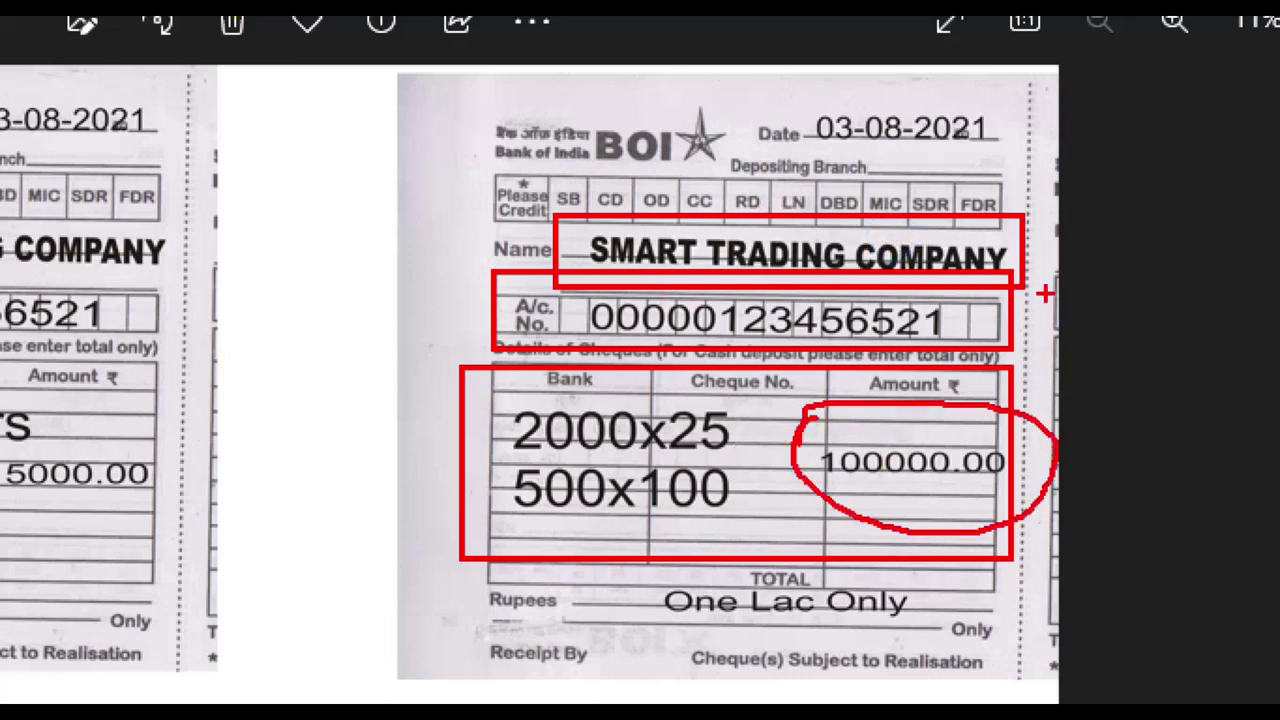
left_click_drag(856, 490, 1005, 492)
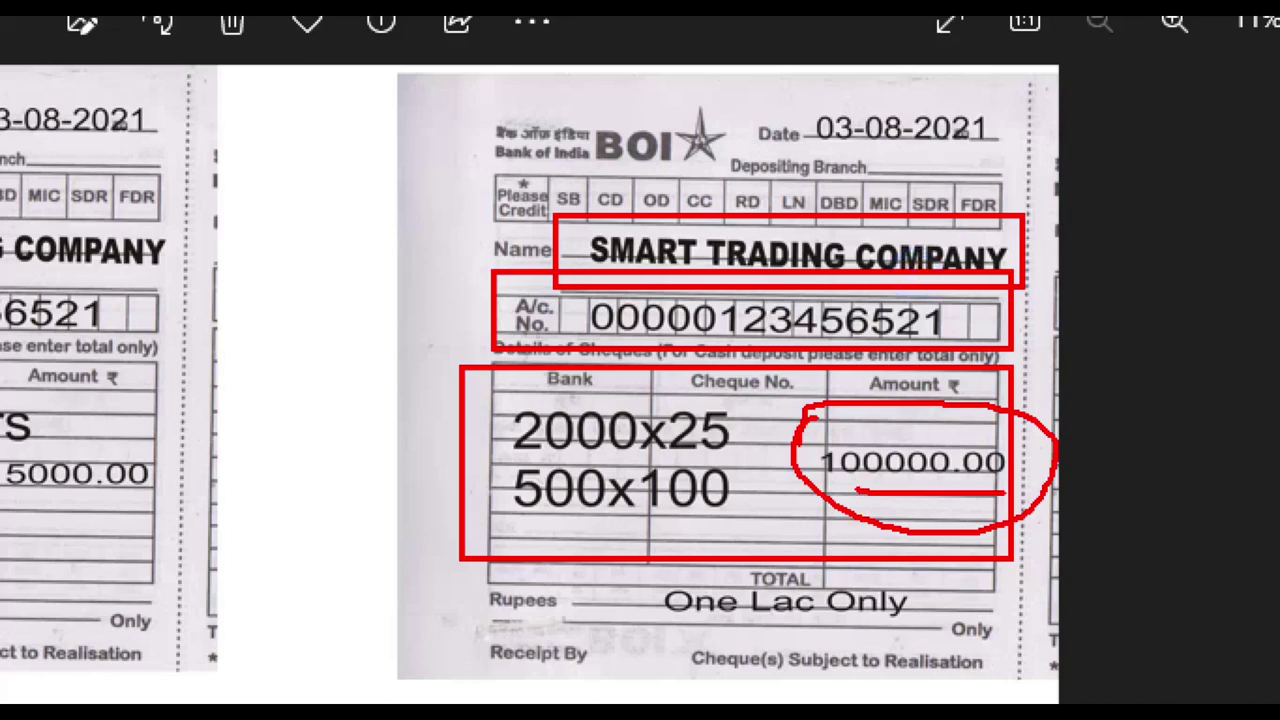
mouse_move(597, 86)
left_mouse_down()
mouse_move(670, 192)
mouse_move(565, 90)
mouse_move(535, 115)
left_mouse_up()
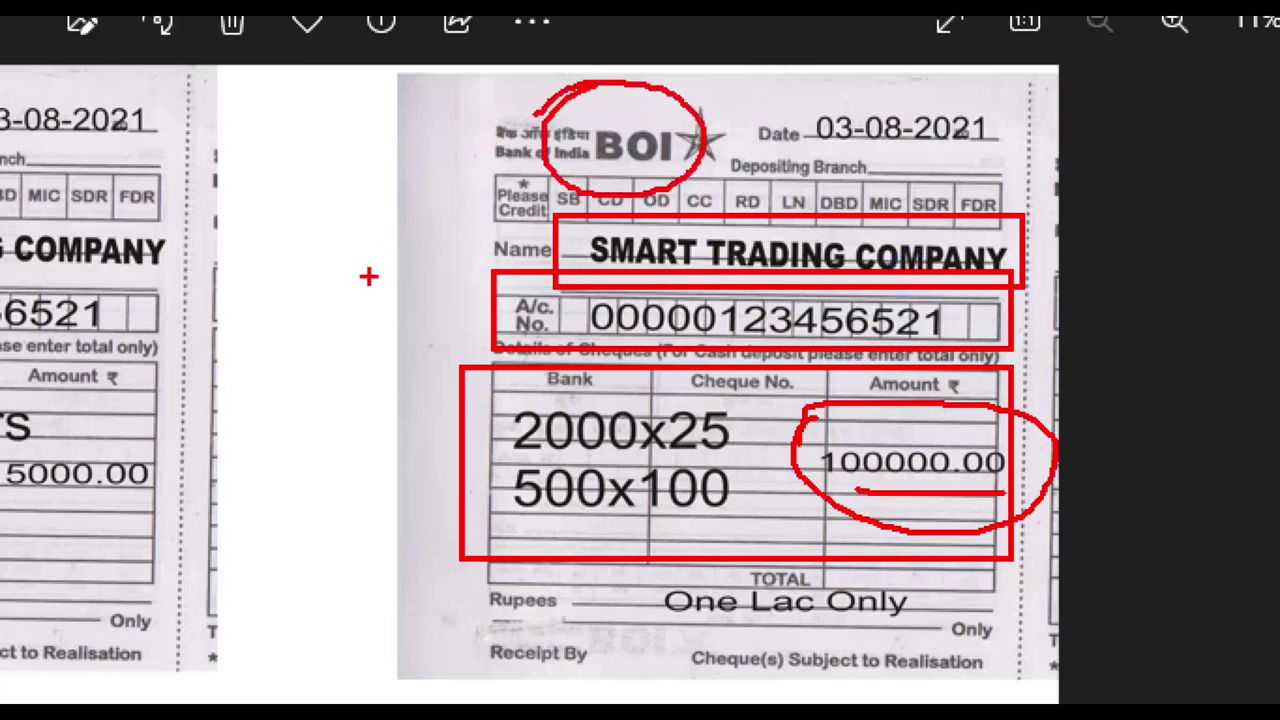
mouse_move(562, 113)
left_mouse_down()
mouse_move(584, 157)
mouse_move(712, 125)
mouse_move(578, 132)
mouse_move(556, 152)
left_mouse_up()
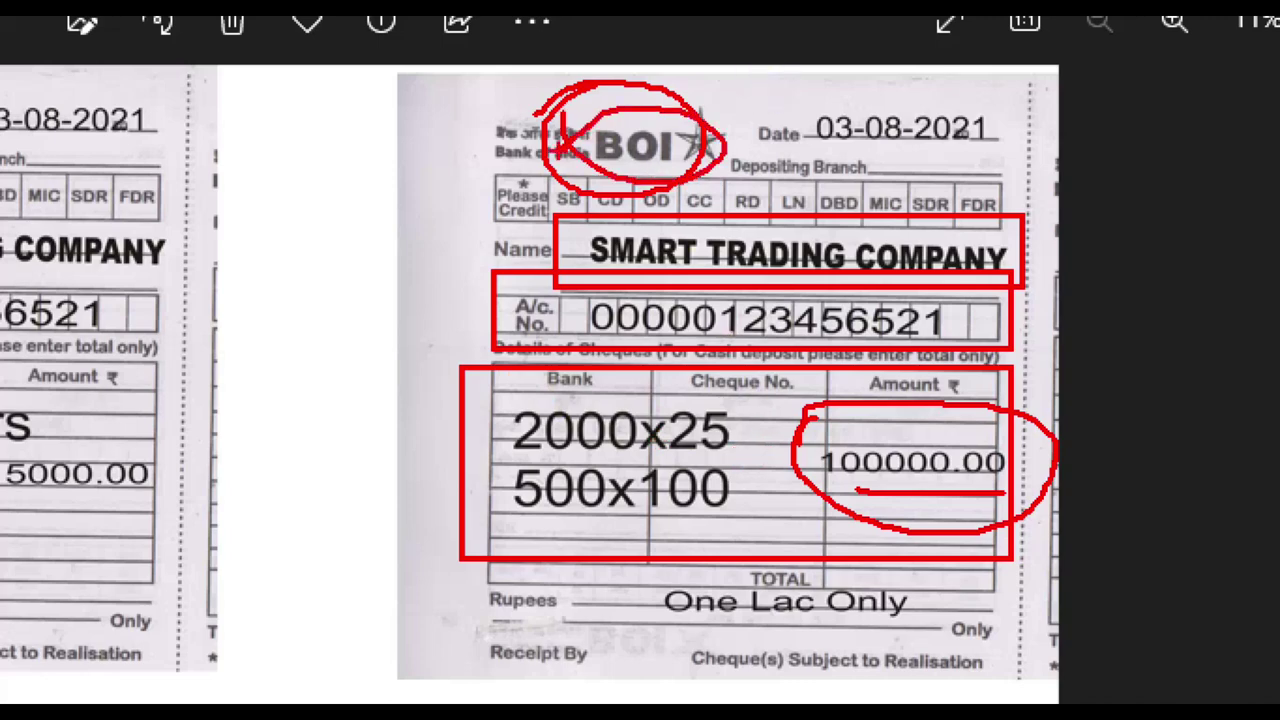
mouse_move(860, 480)
left_mouse_down()
mouse_move(795, 481)
mouse_move(825, 416)
left_mouse_up()
mouse_move(802, 488)
left_mouse_down()
mouse_move(1050, 484)
mouse_move(852, 416)
mouse_move(810, 438)
left_mouse_up()
left_click_drag(620, 124, 749, 60)
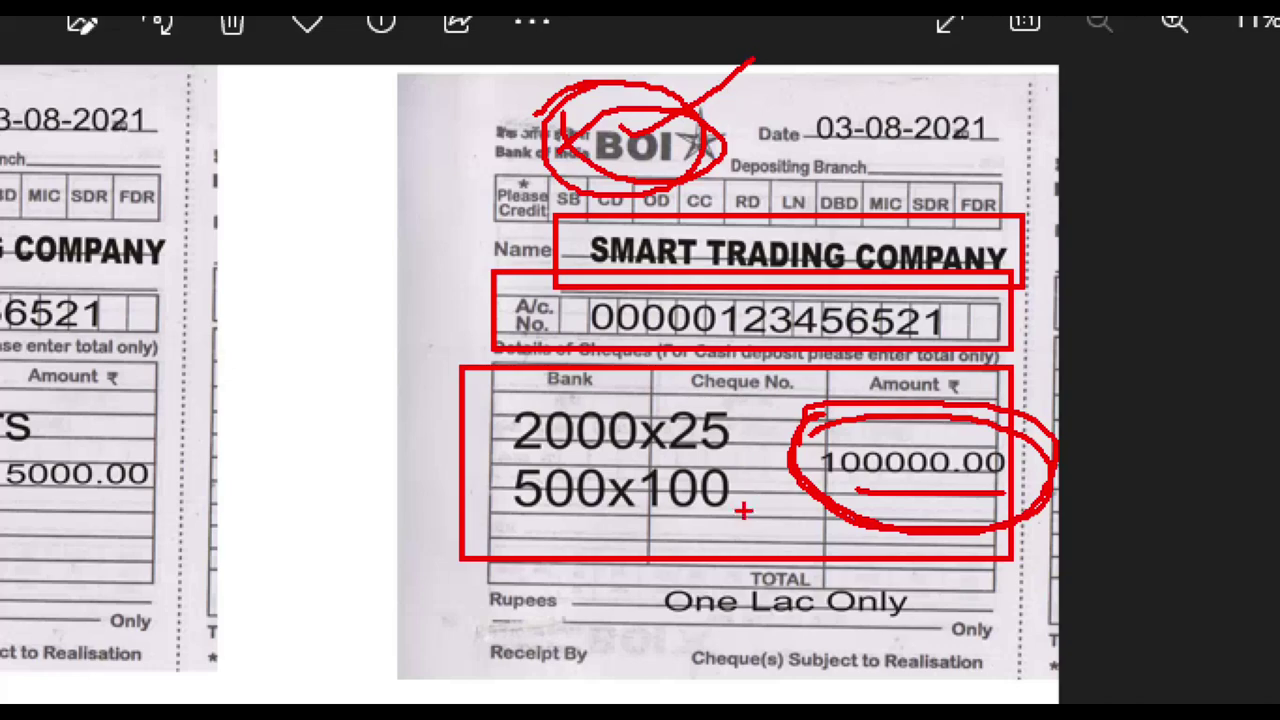
left_click_drag(738, 533, 830, 525)
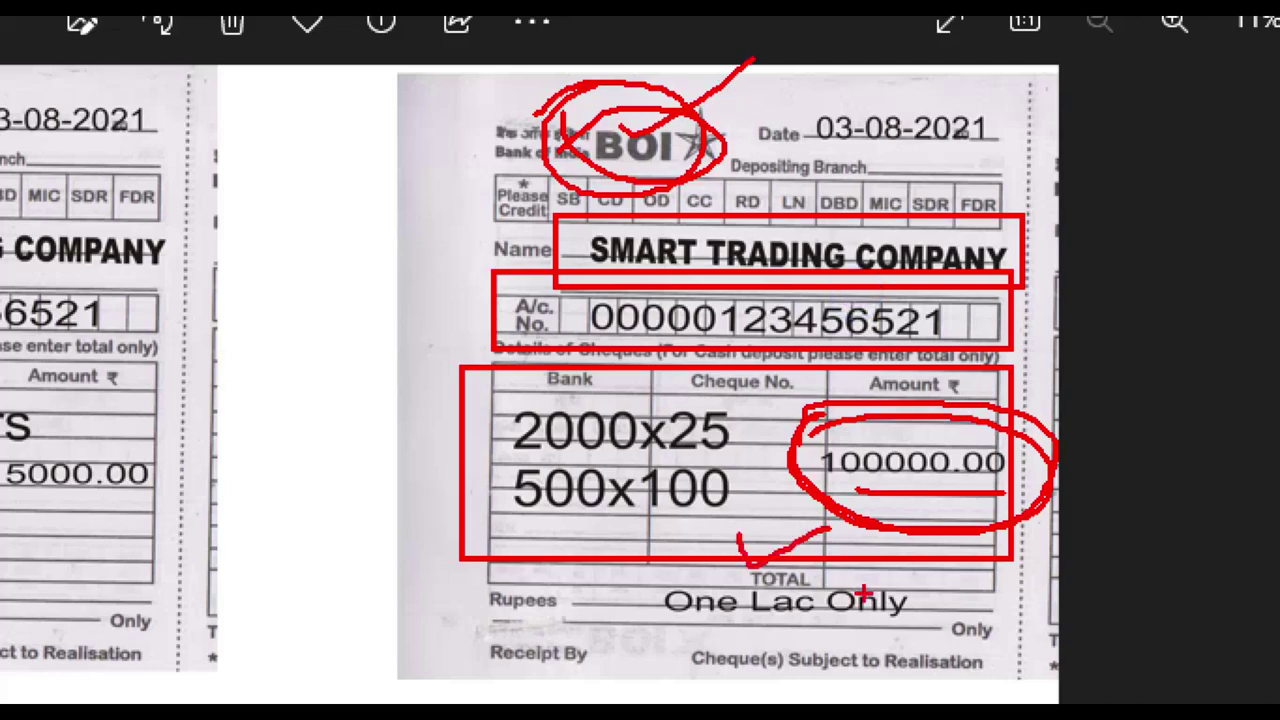
key("Escape")
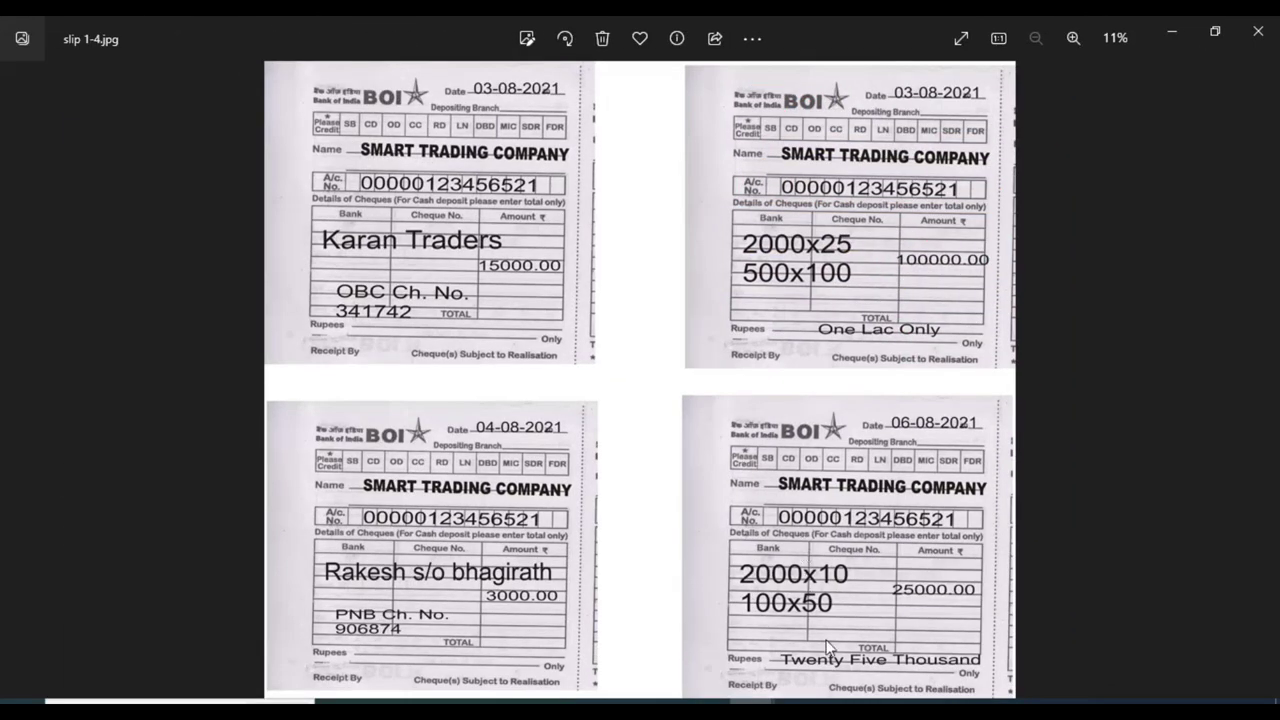
Switch to TallyPrime and open voucher entry for SMART TRADING COMPANY
left_click(847, 702)
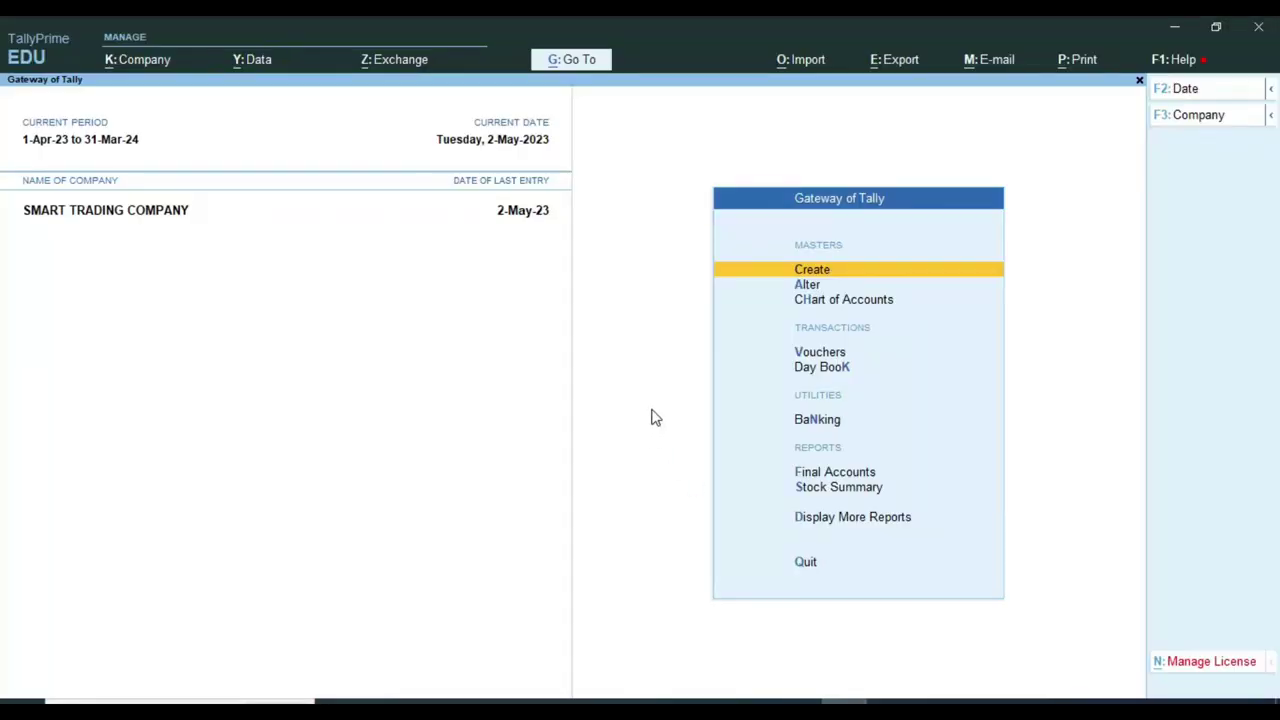
key("Down")
key("Down")
key("Down")
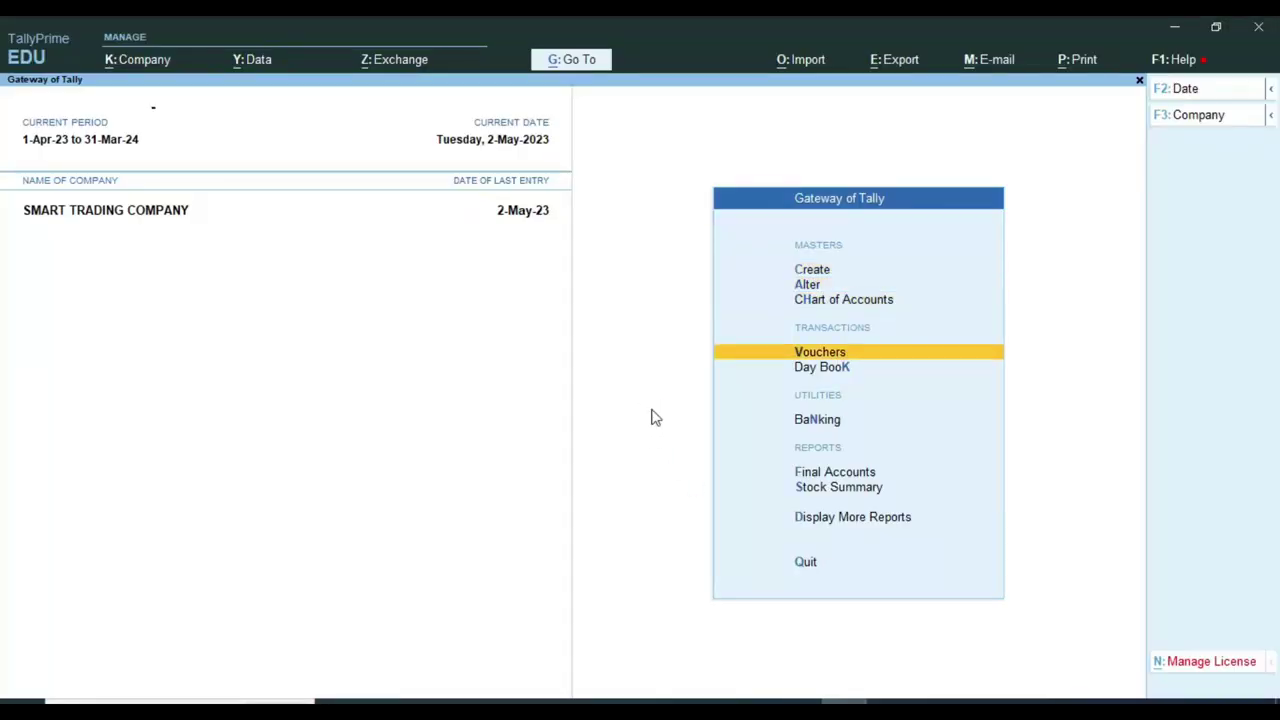
key("Return")
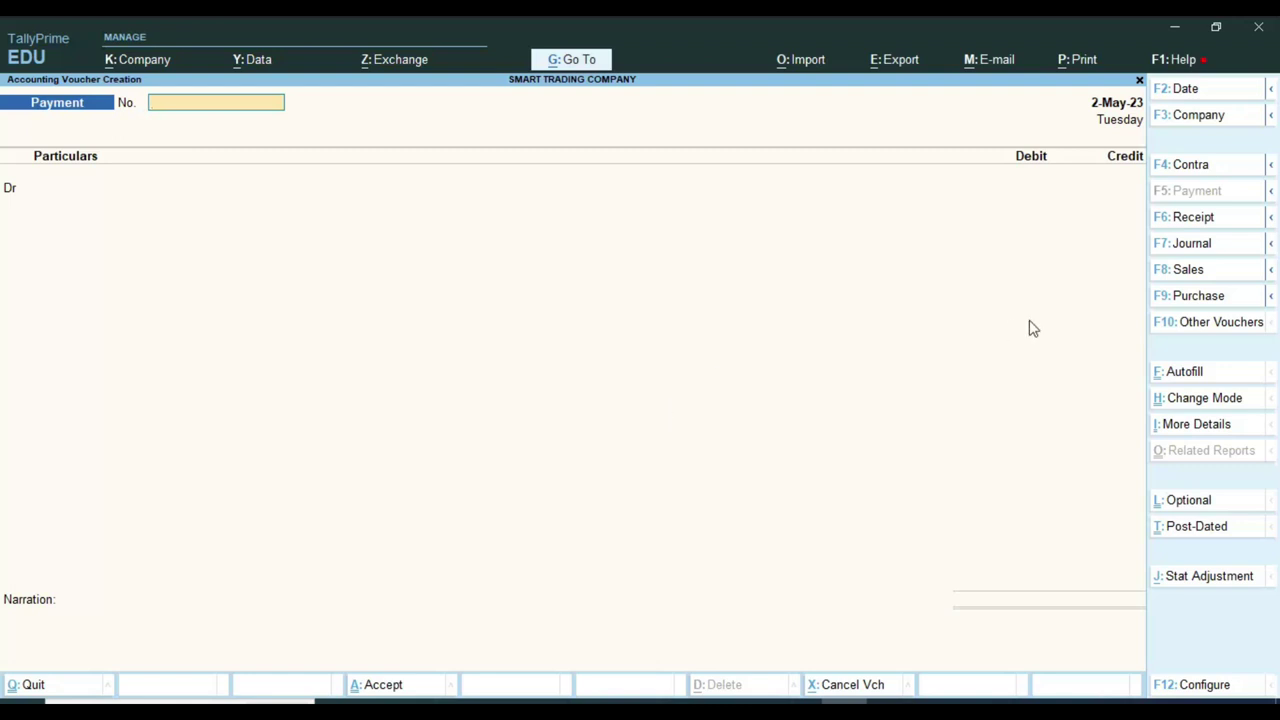
Change the voucher type to Contra and set its date to 1-Jun-23
left_click(1220, 174)
key("F2")
type("1-6")
key("Return")
key("Return")
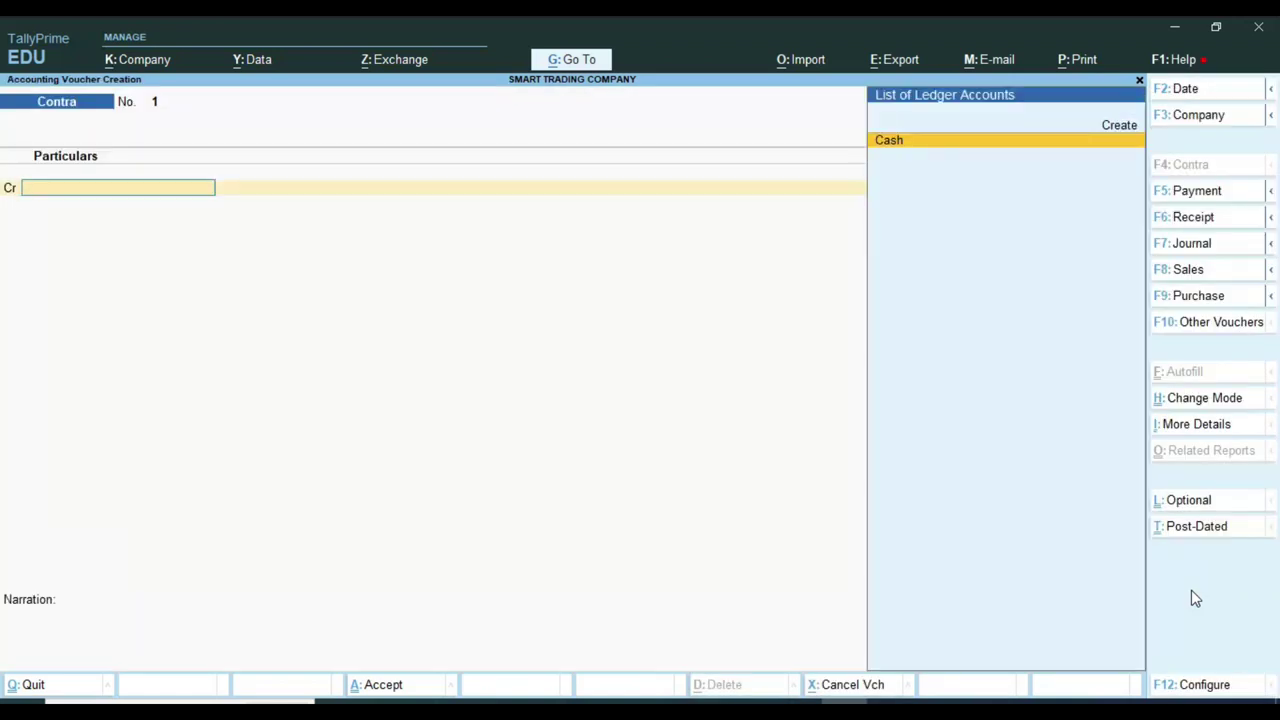
Credit the Cash ledger with 1,00,000 in the contra voucher
key("Return")
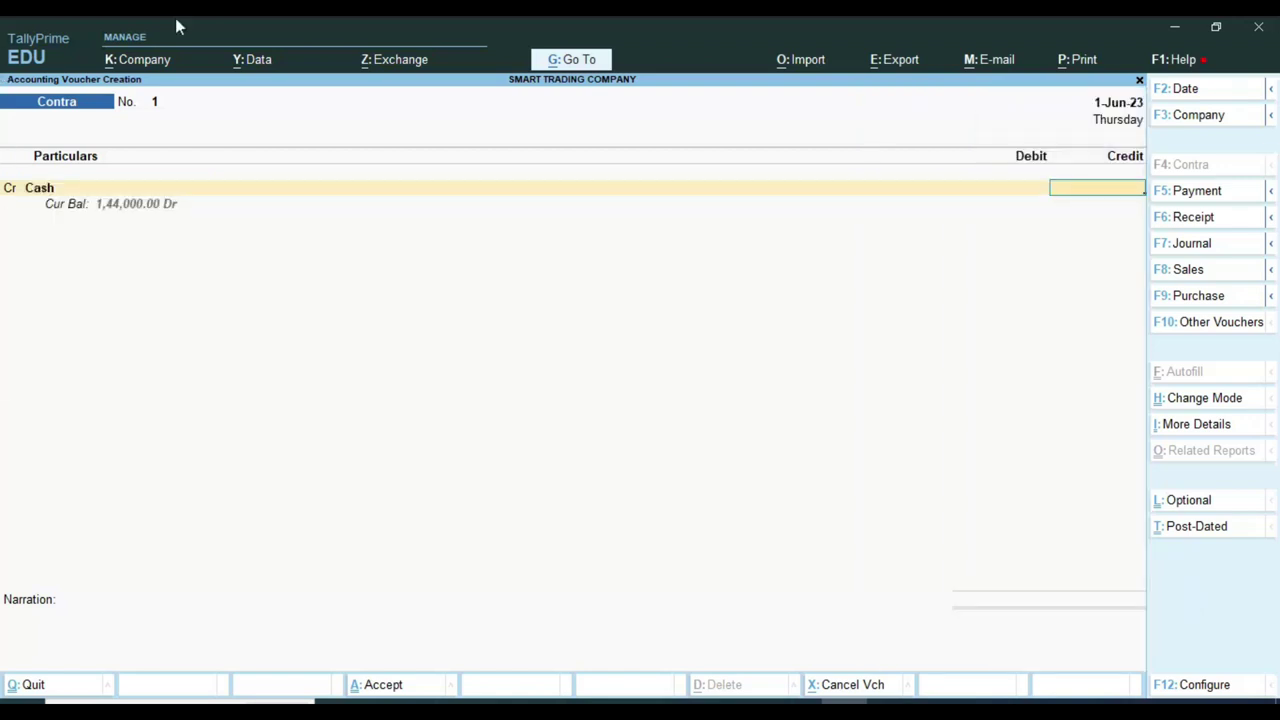
key("ctrl")
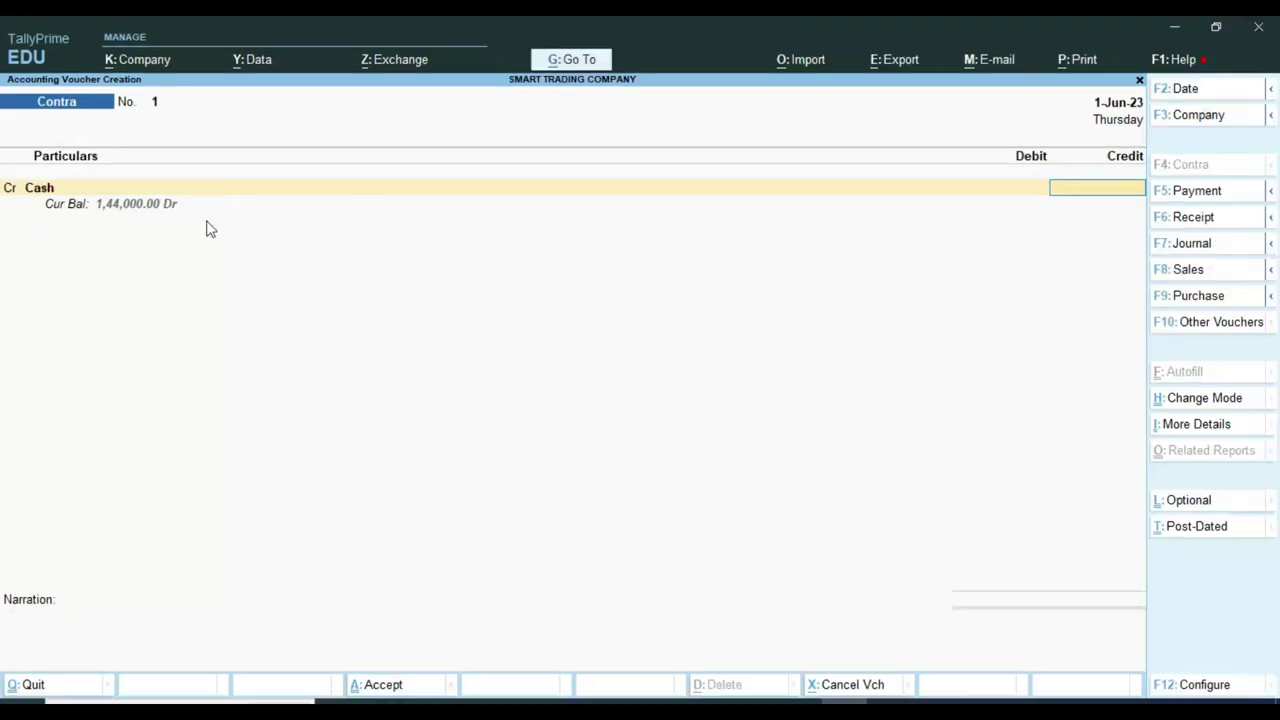
type("00000")
key("Return")
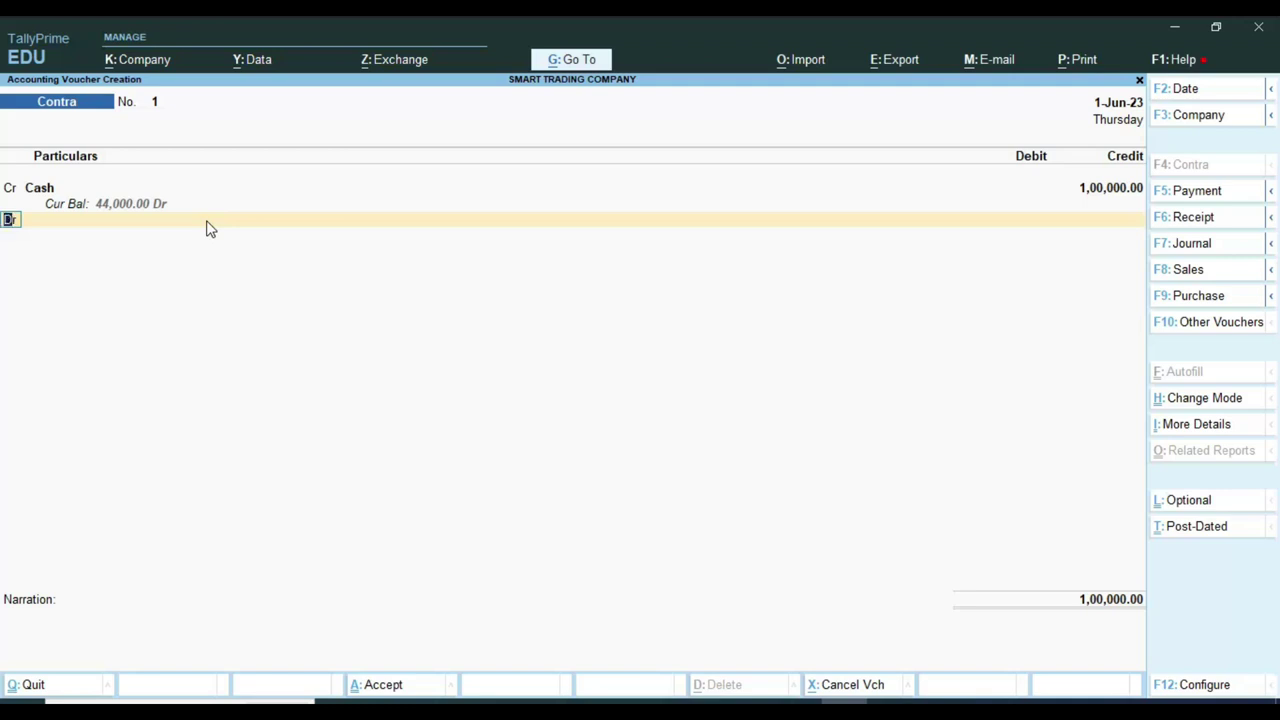
Start a new ledger for the debit line, named Bank of India A/c, and place it under the Bank Accounts group
key("Return")
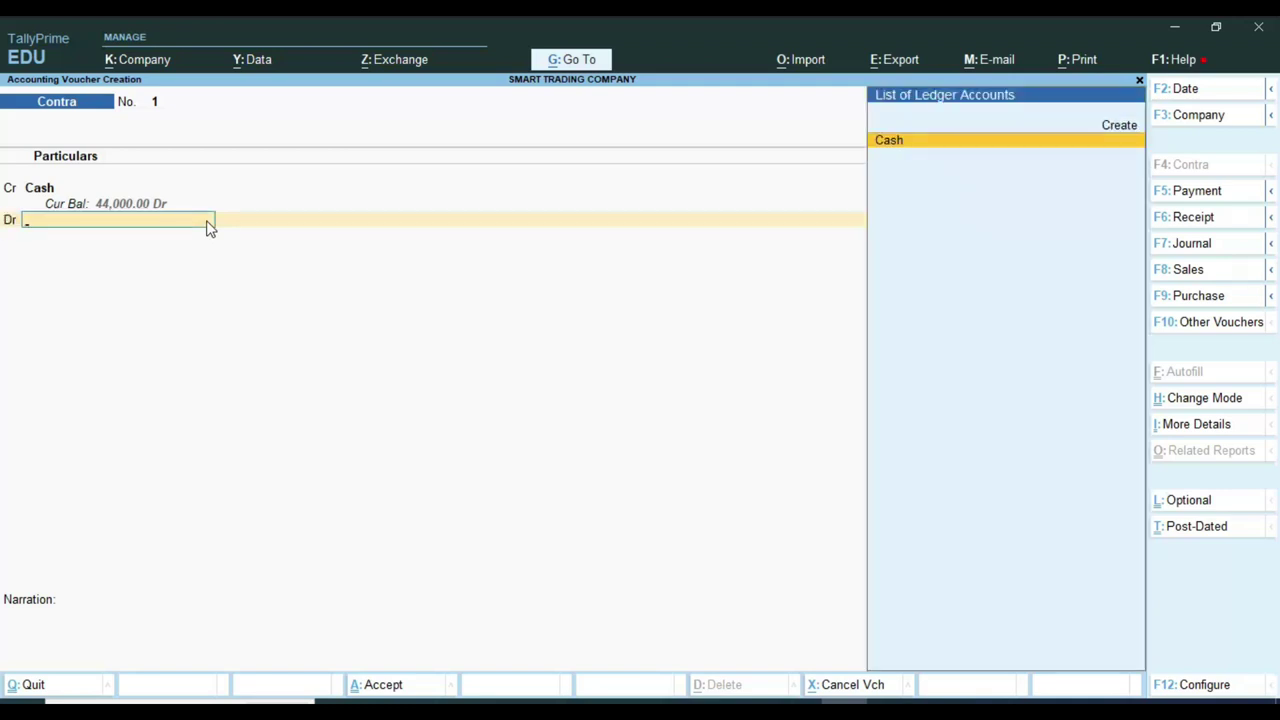
key("Up")
key("Return")
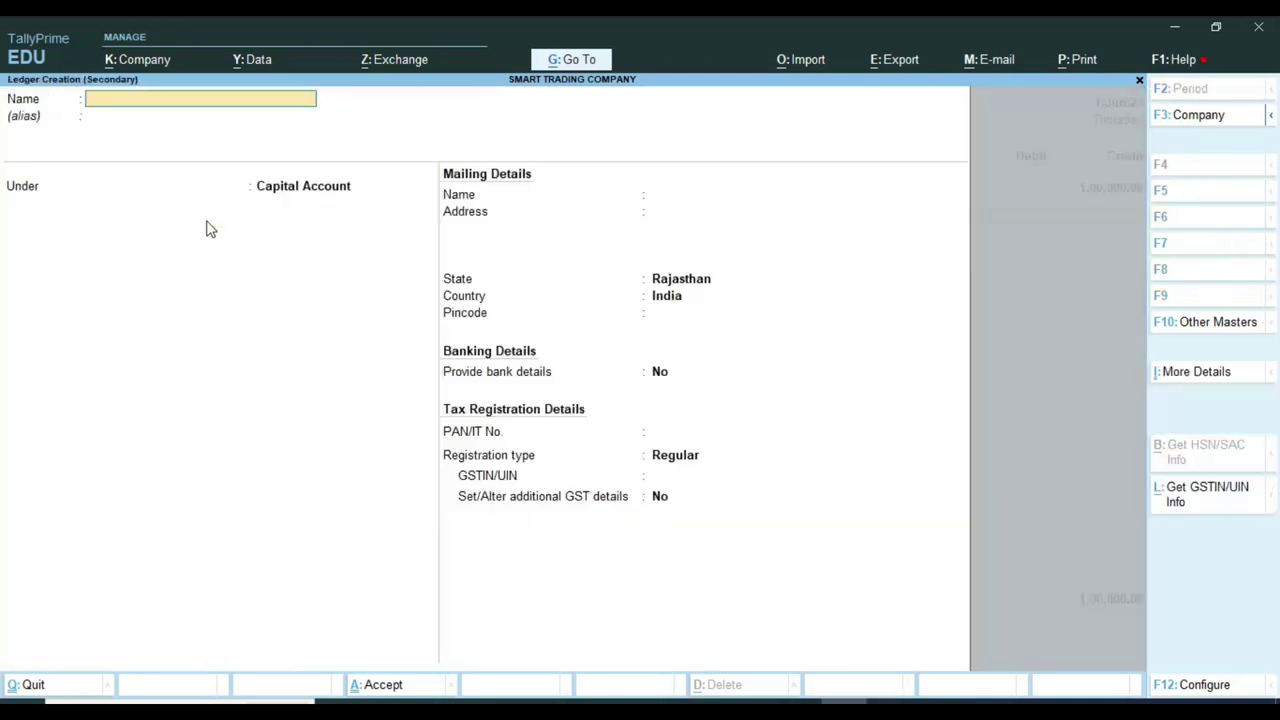
type("Bank of India A/c")
key("Return")
key("Return")
type("Ban")
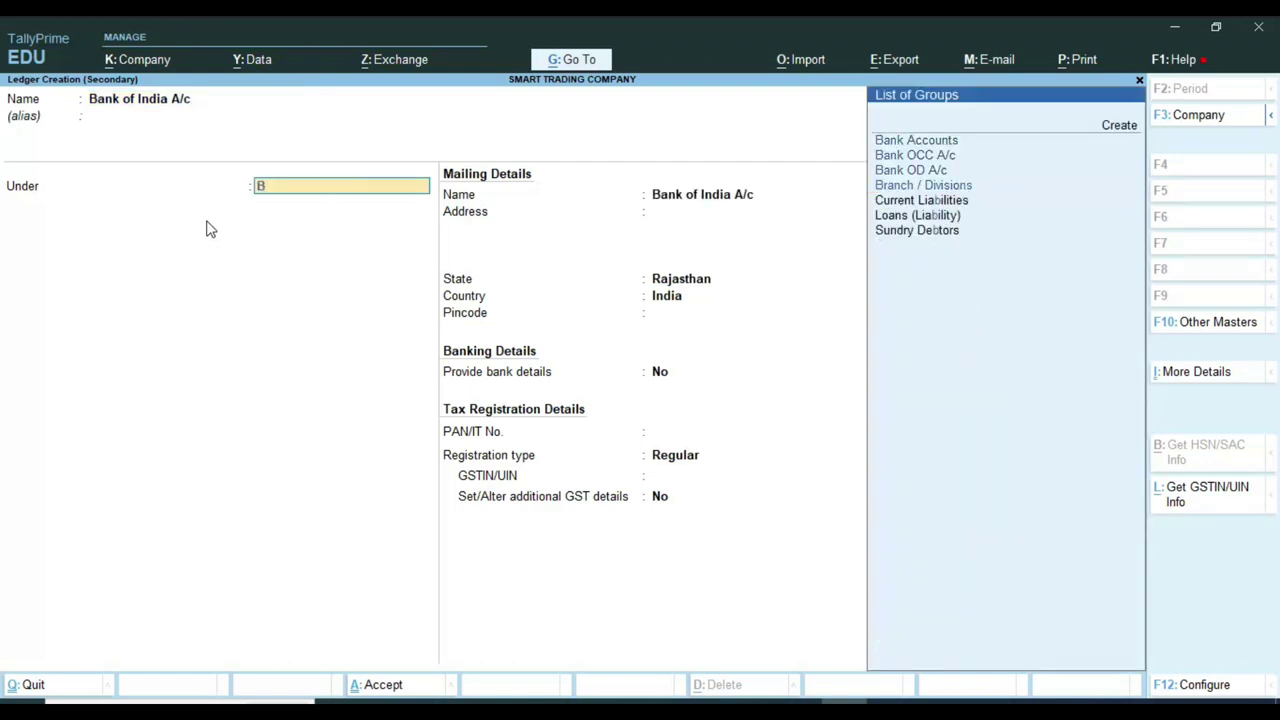
type("k")
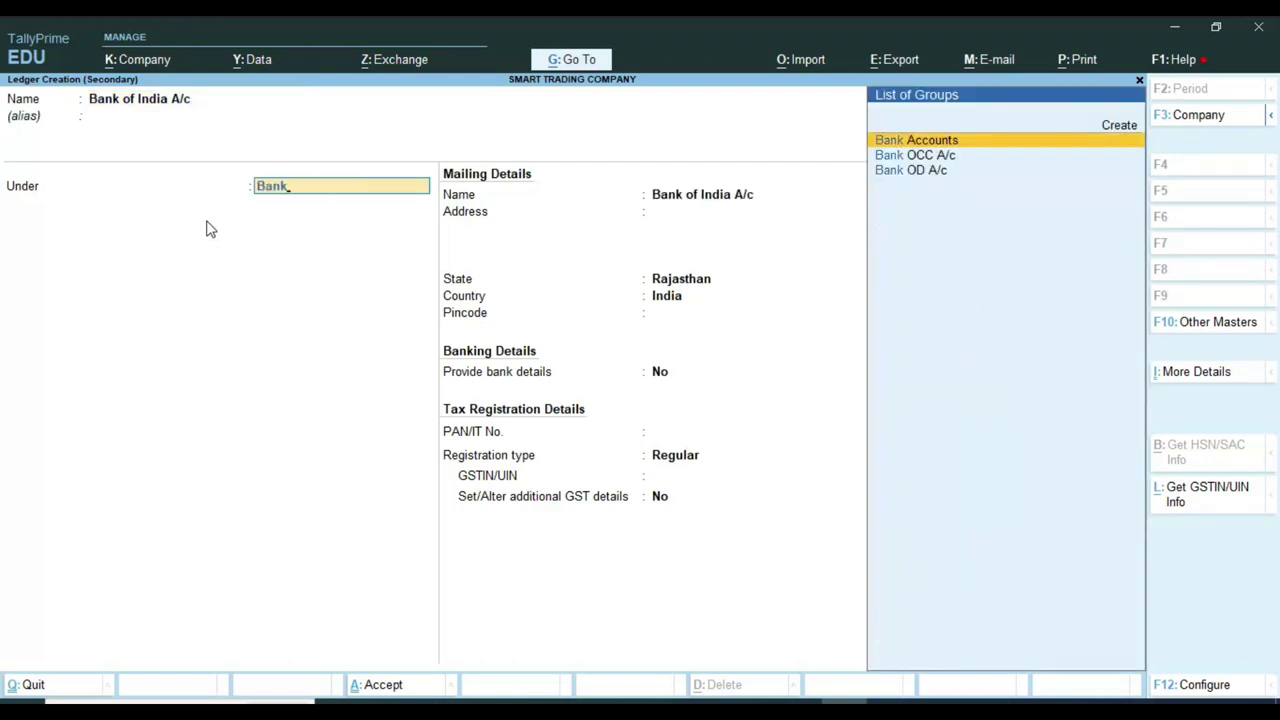
key("Return")
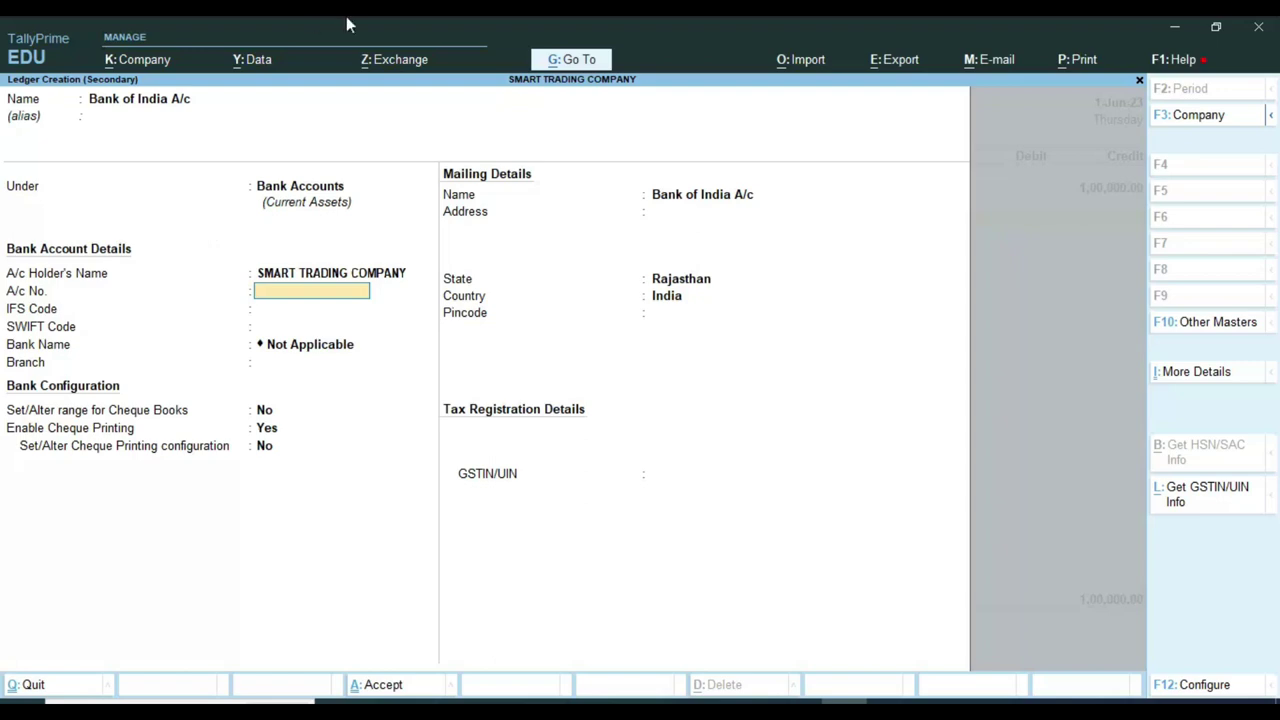
Leave the account number, IFS code and SWIFT code blank and save the new bank ledger
key("ctrl")
key("Return")
key("Return")
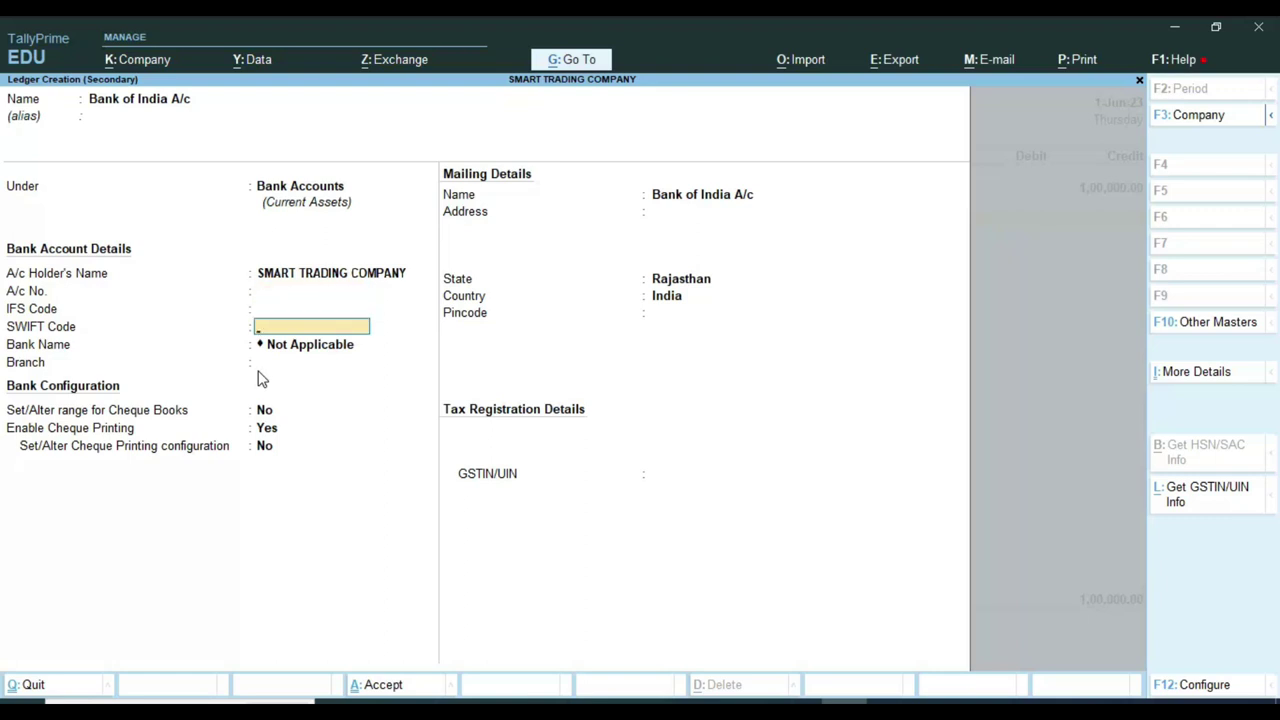
key("ctrl")
key("ctrl")
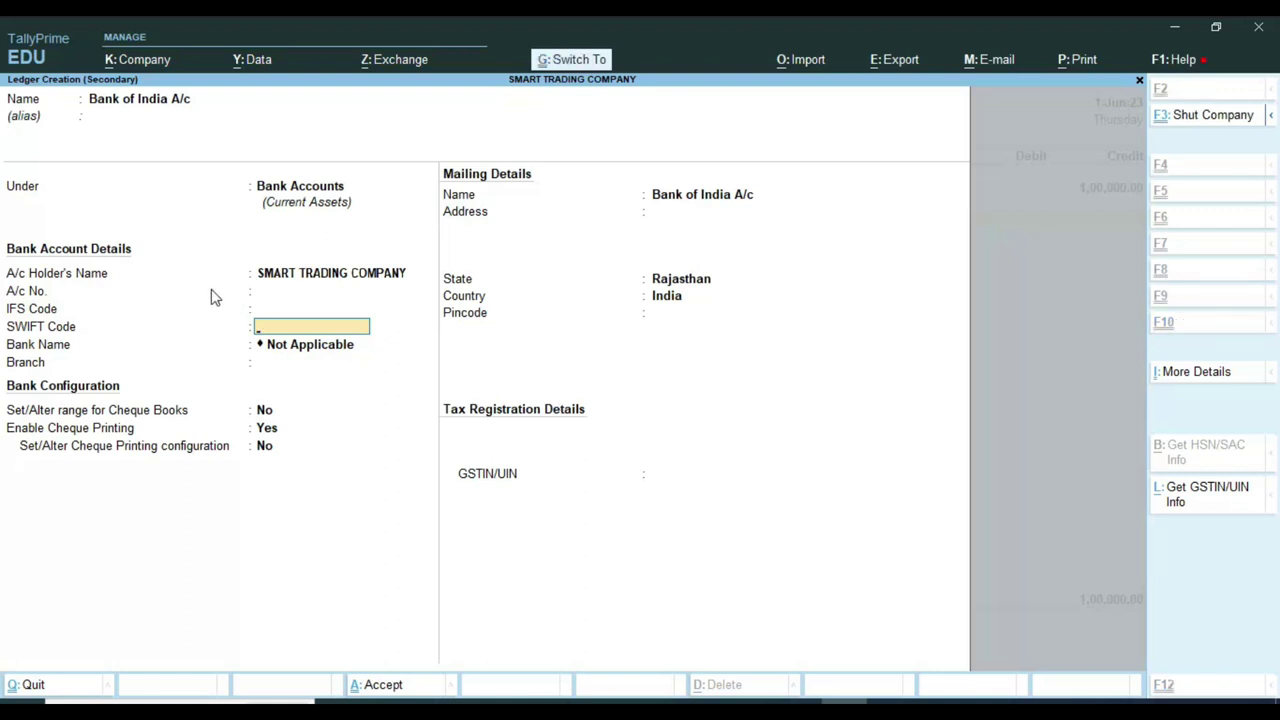
key("ctrl+a")
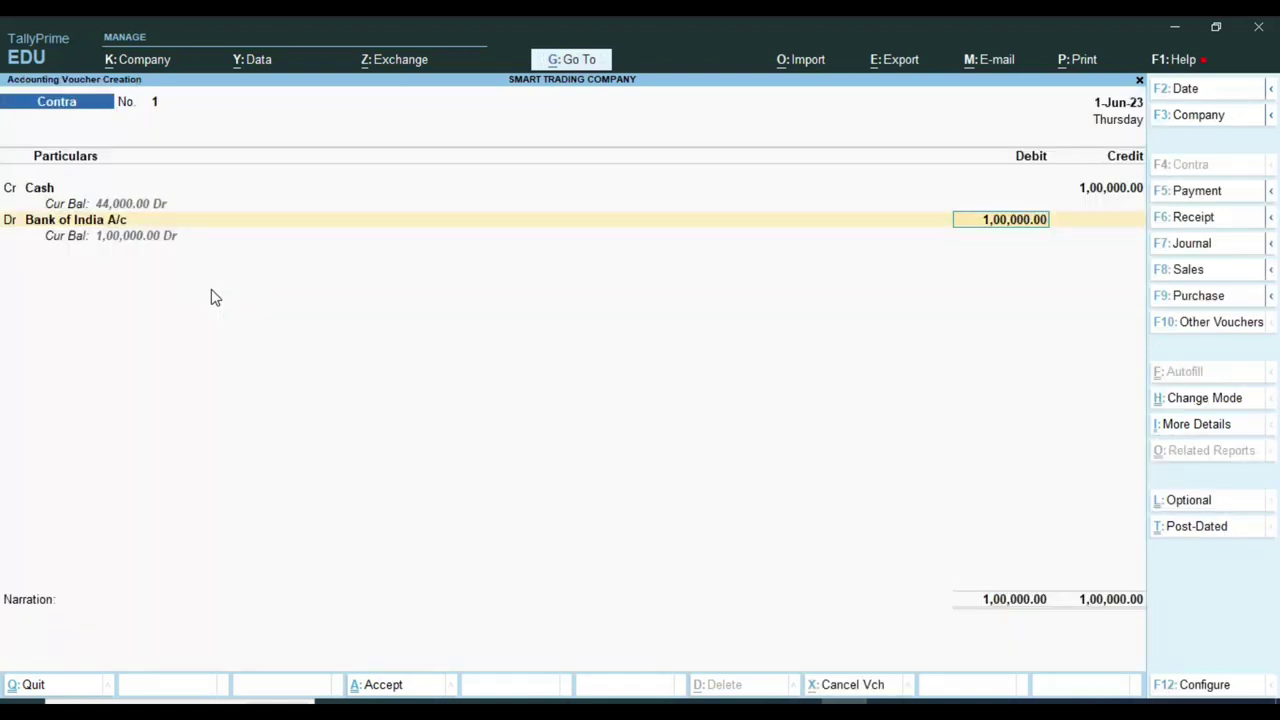
Accept the 1,00,000 bank debit with Cash as its transaction type, and check the note denominations on the slip 1-4.jpg deposit slip
key("Return")
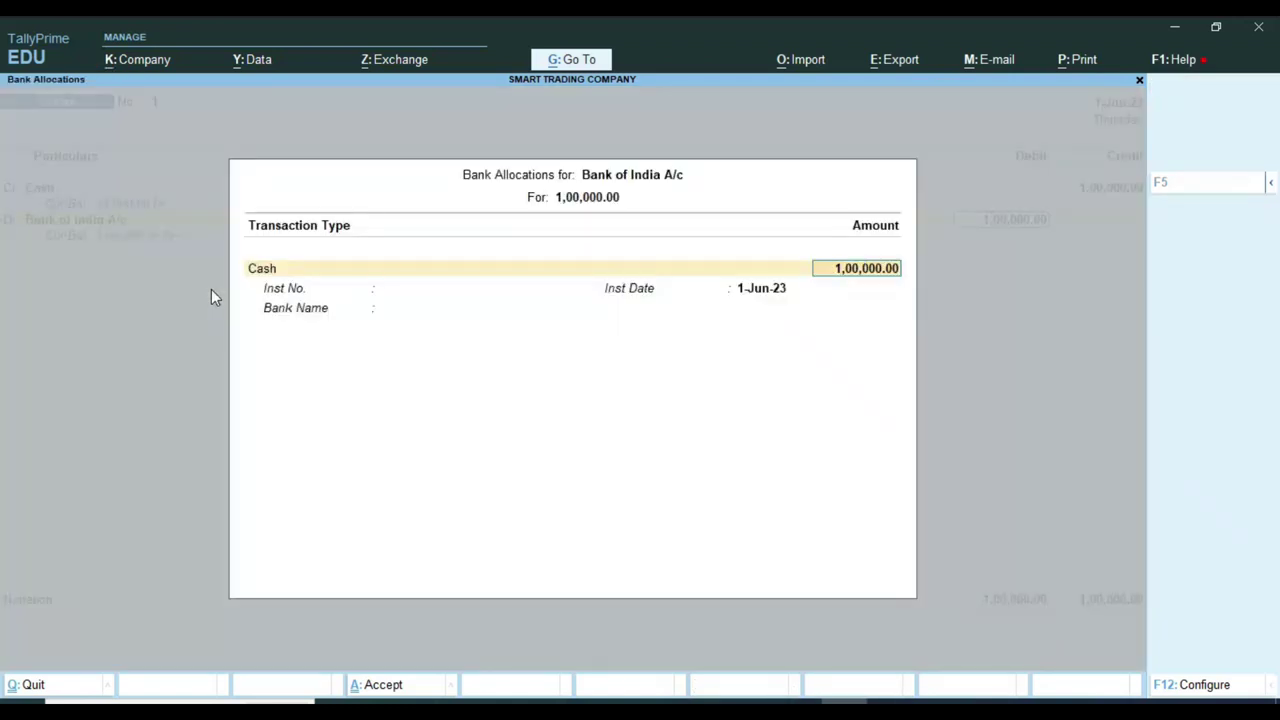
key("Return")
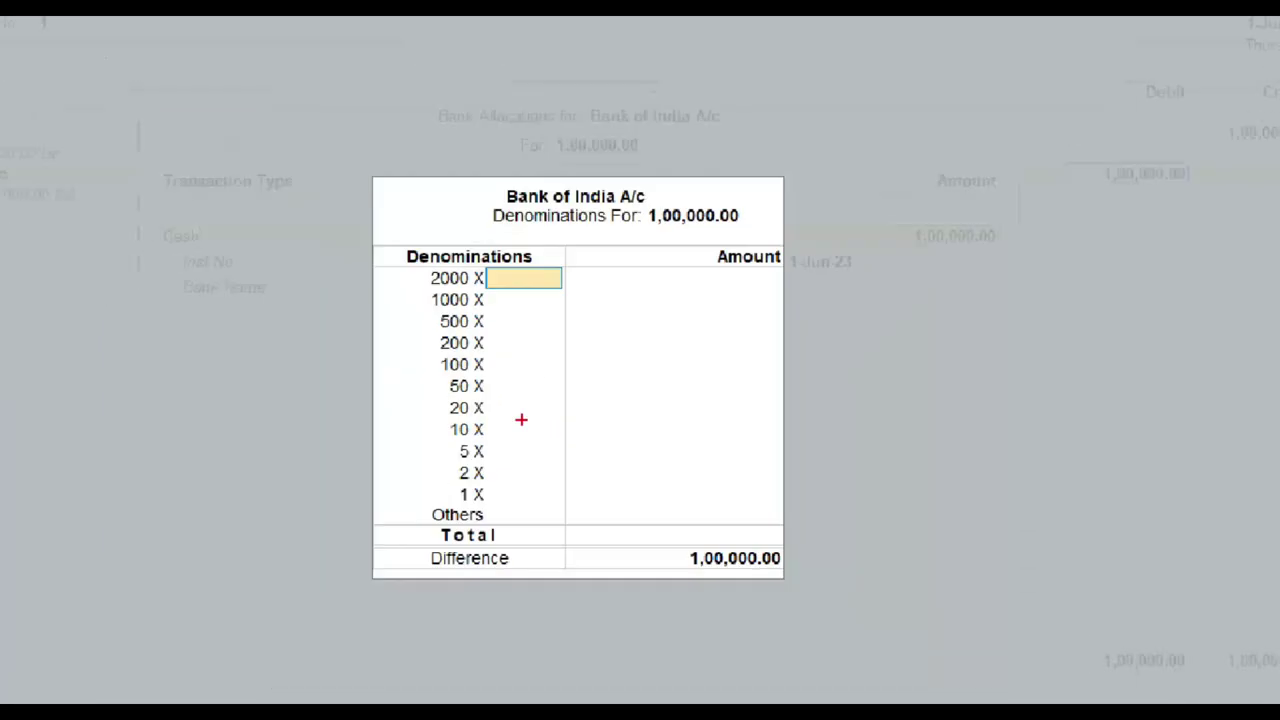
left_click(751, 700)
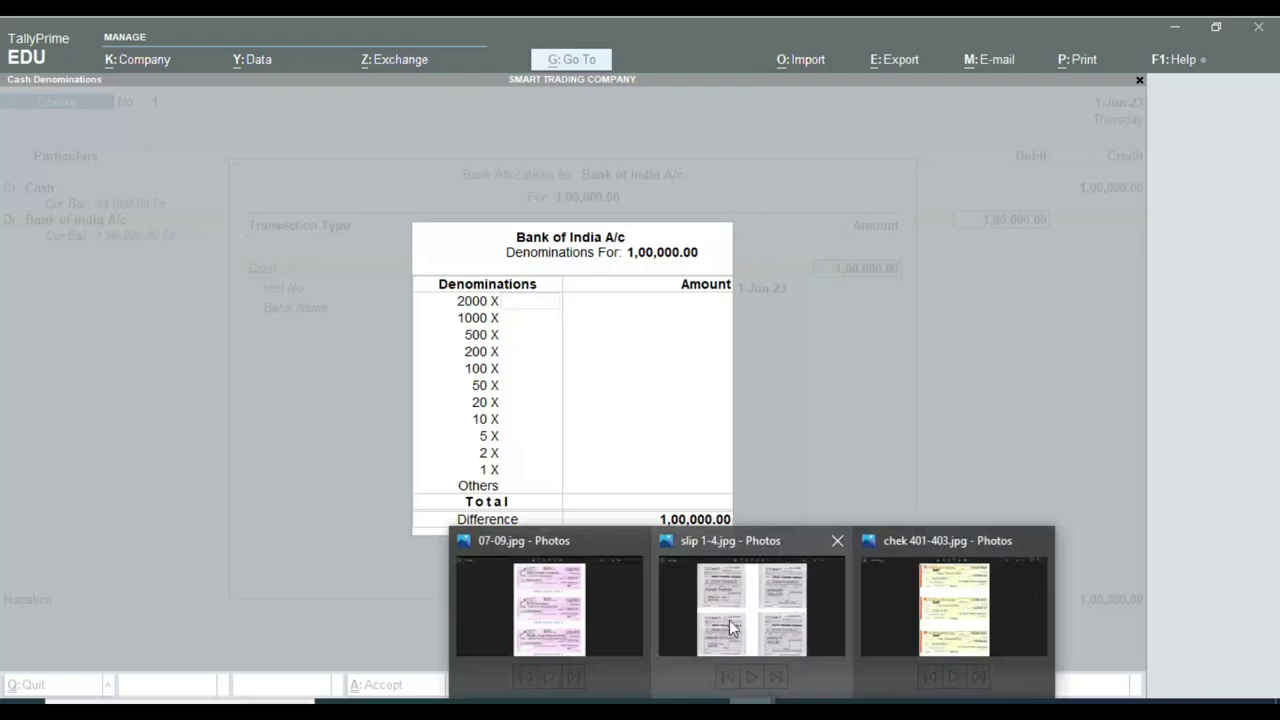
left_click(731, 628)
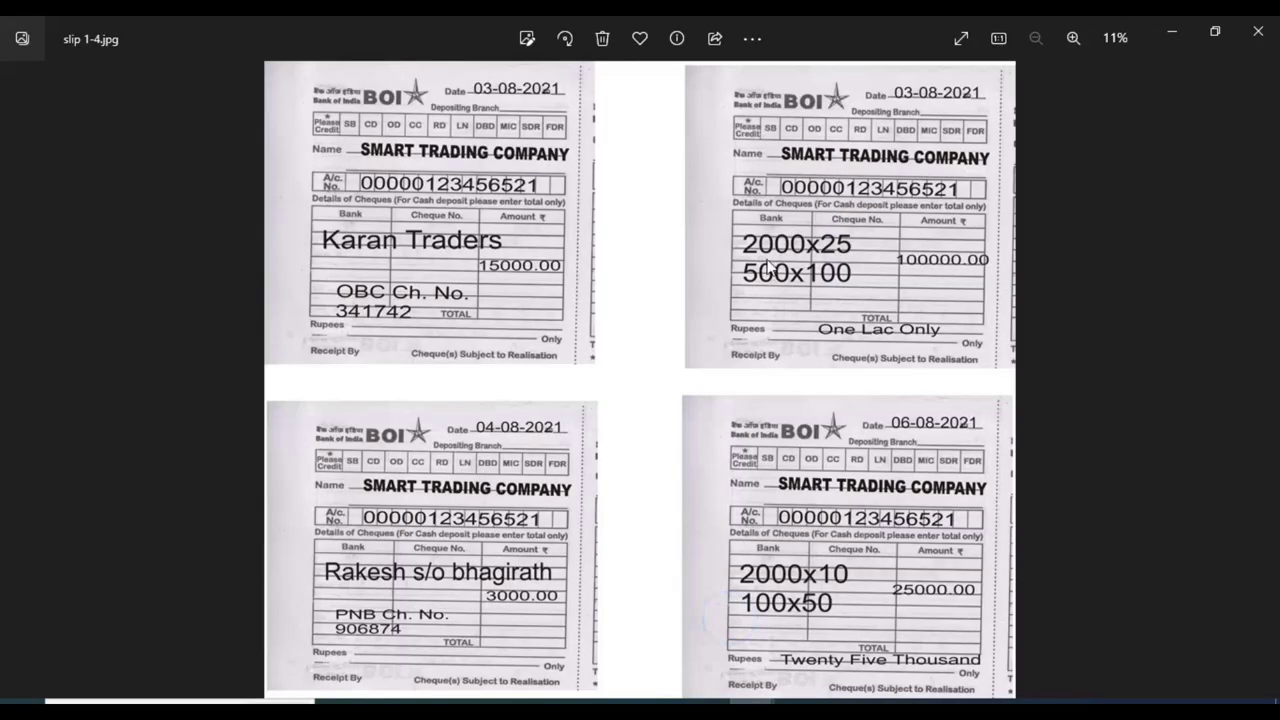
scroll(886, 263, "up", 3)
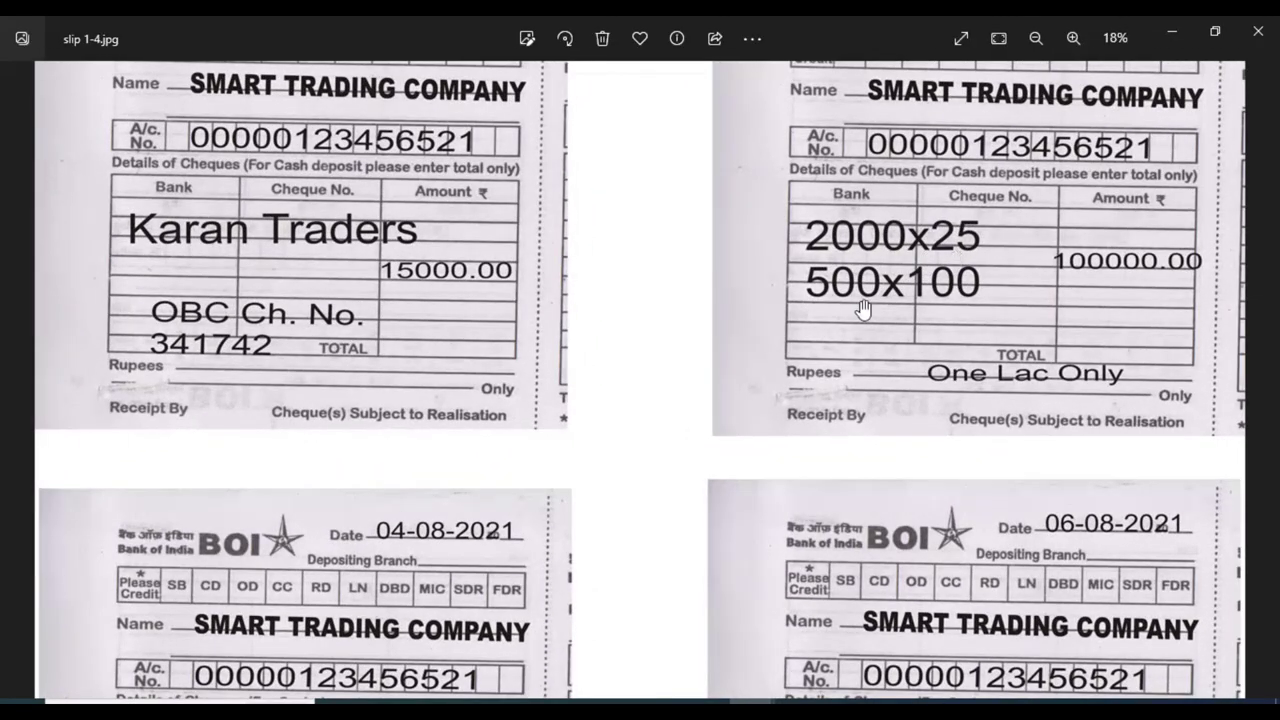
scroll(928, 317, "down", 3)
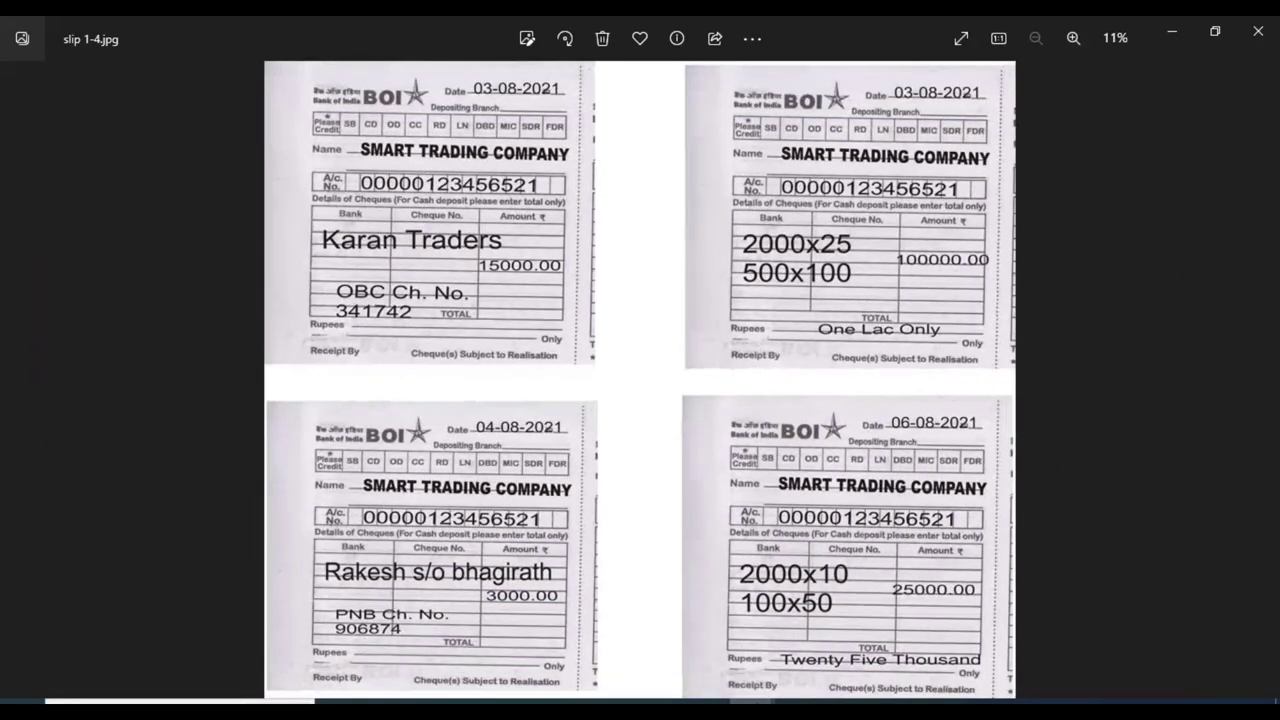
key("alt+Tab")
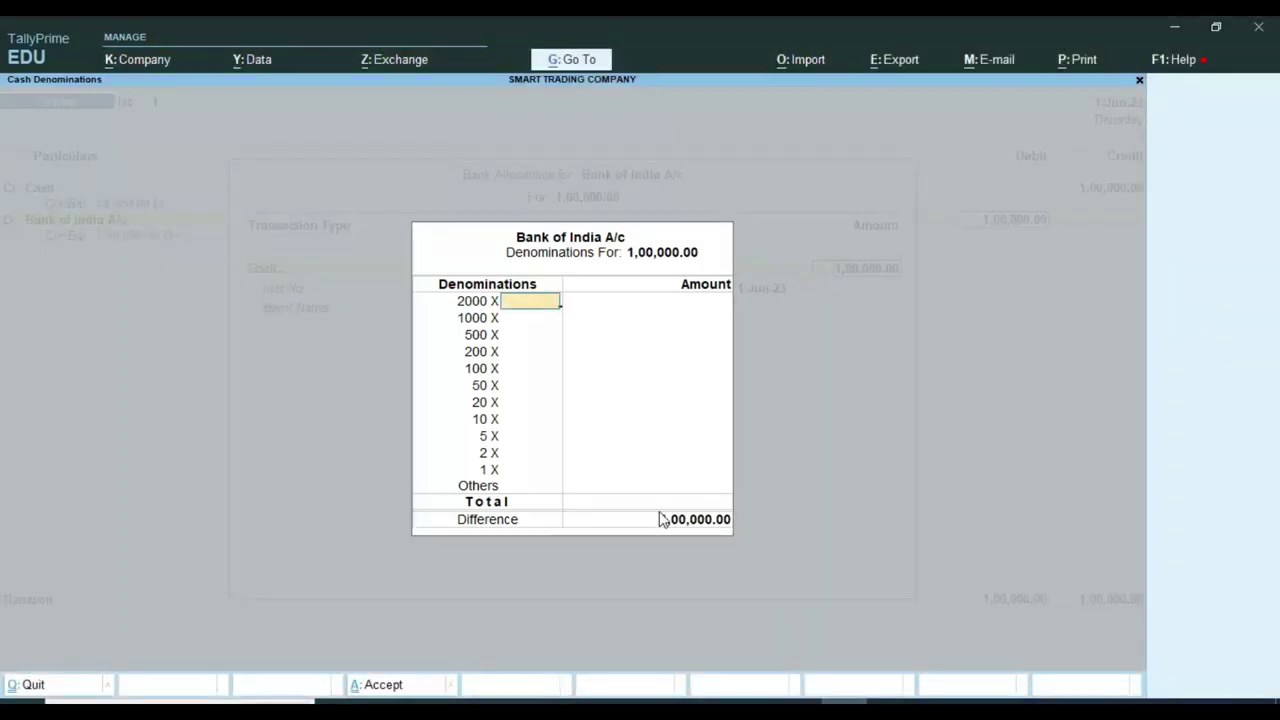
key("alt+Tab")
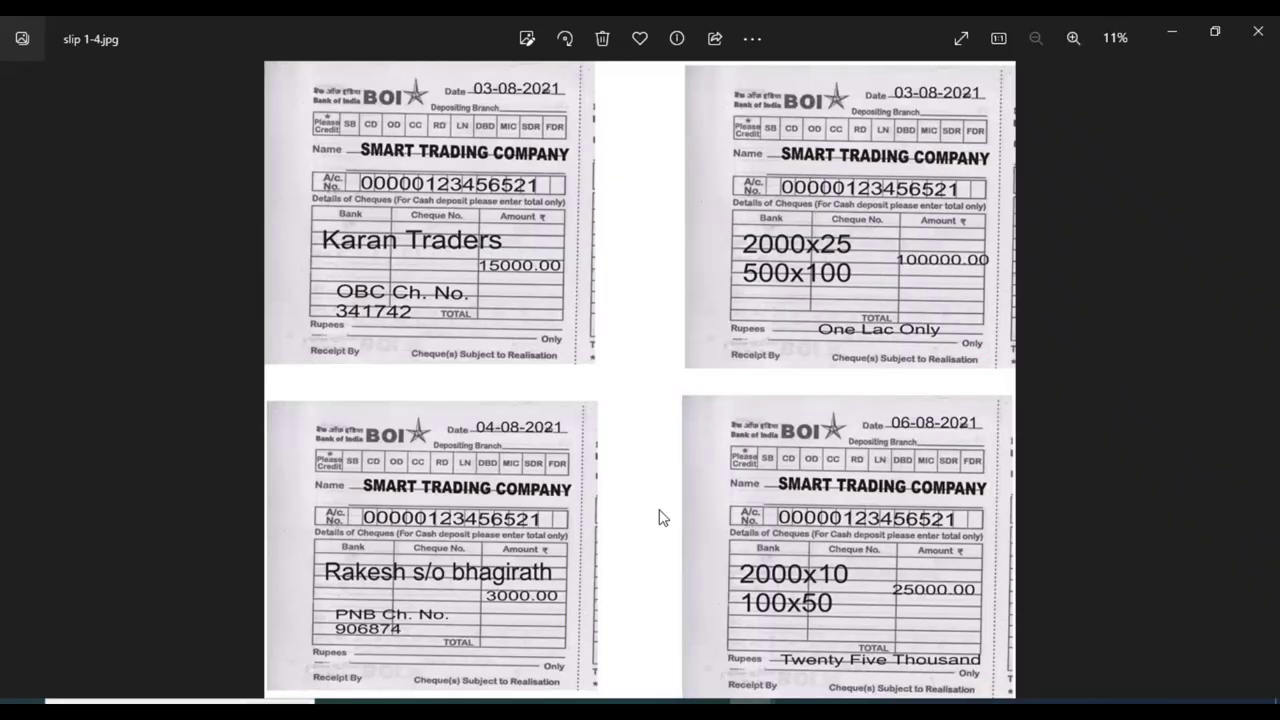
Record the deposit's cash denominations in TallyPrime as 25 notes of 2000 and 100 notes of 500
key("alt+Tab")
type("25")
key("Return")
key("Return")
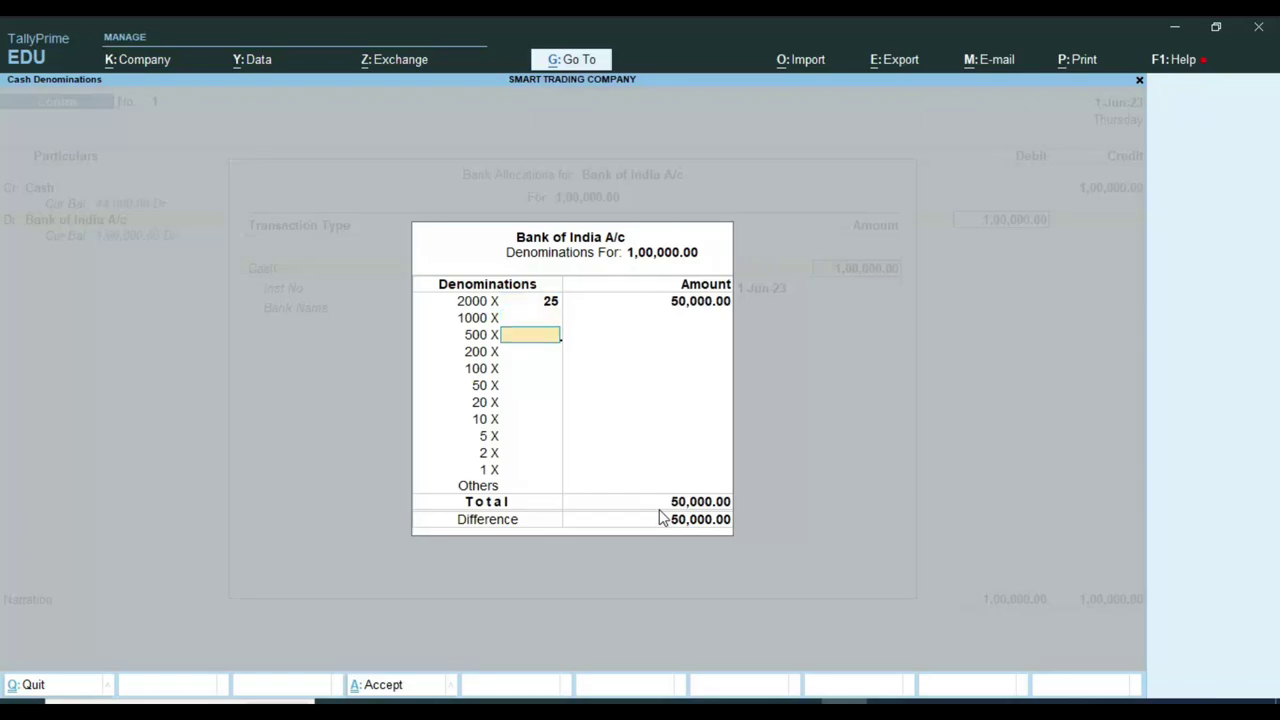
key("alt+Tab")
key("alt+Tab")
type("100")
key("Return")
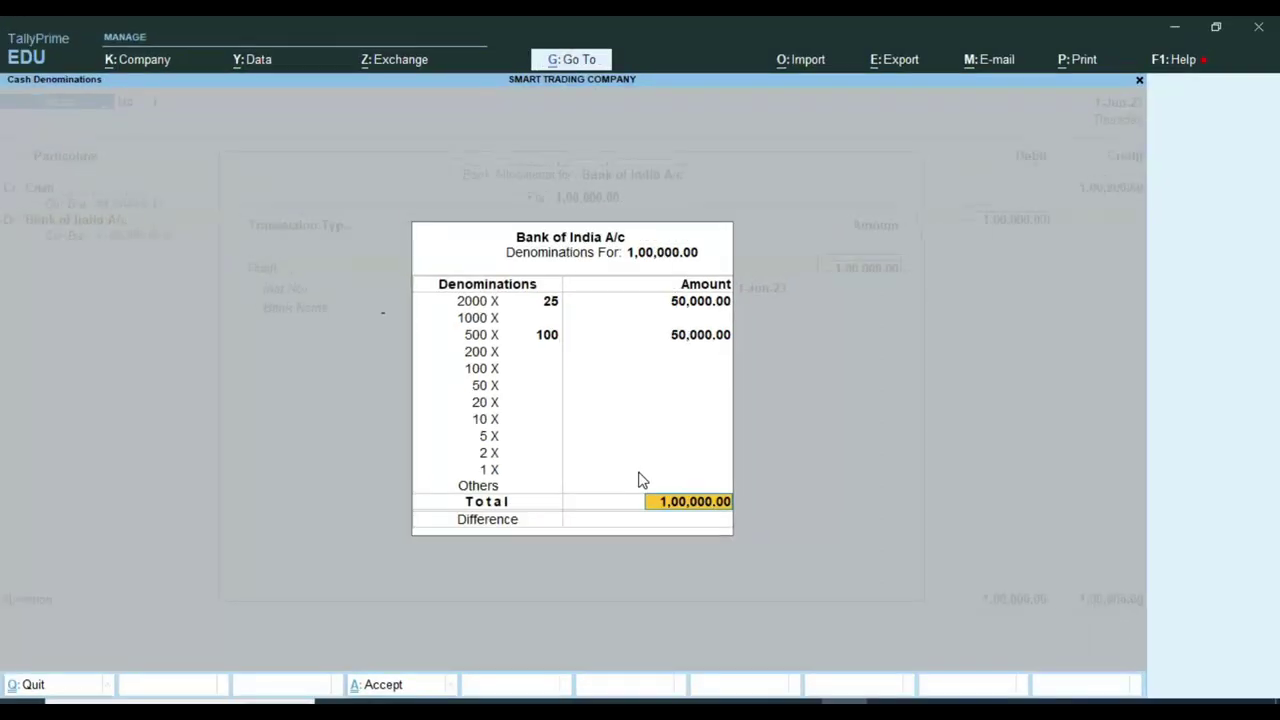
Accept the cash allocation for Bank of India A/c with the bank name left blank, and save the contra voucher without a narration
key("Return")
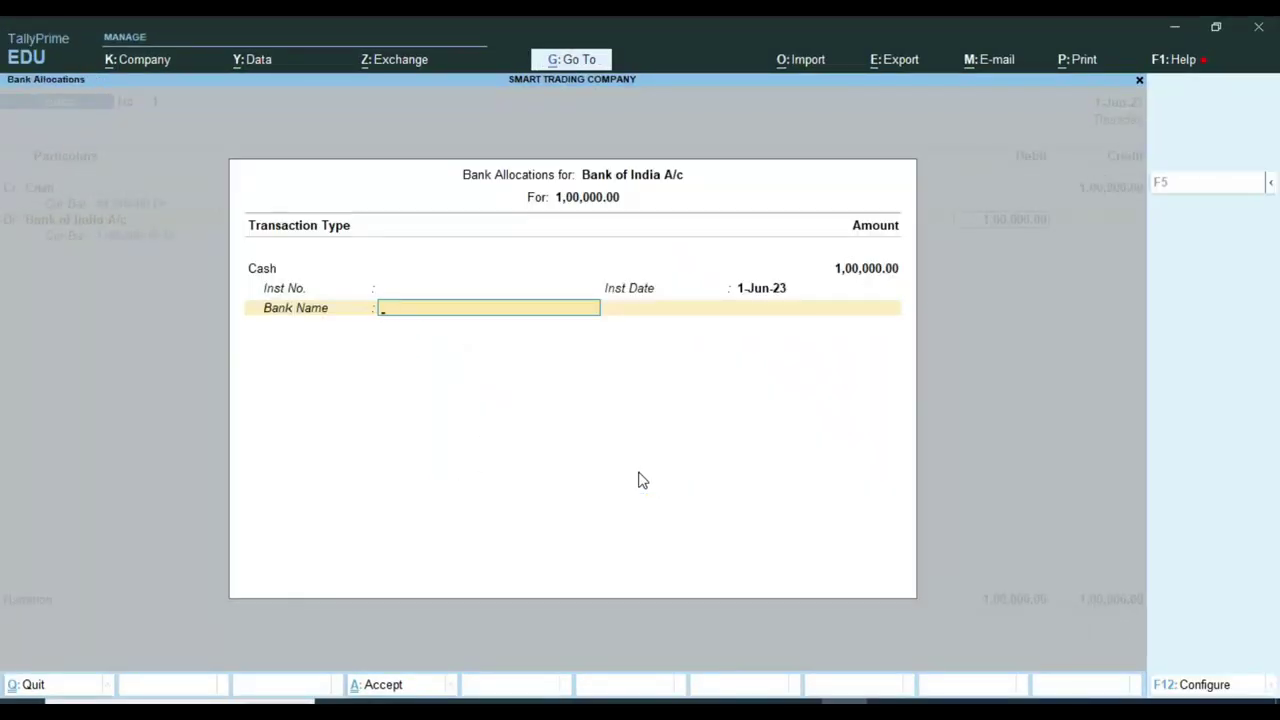
type("Ban")
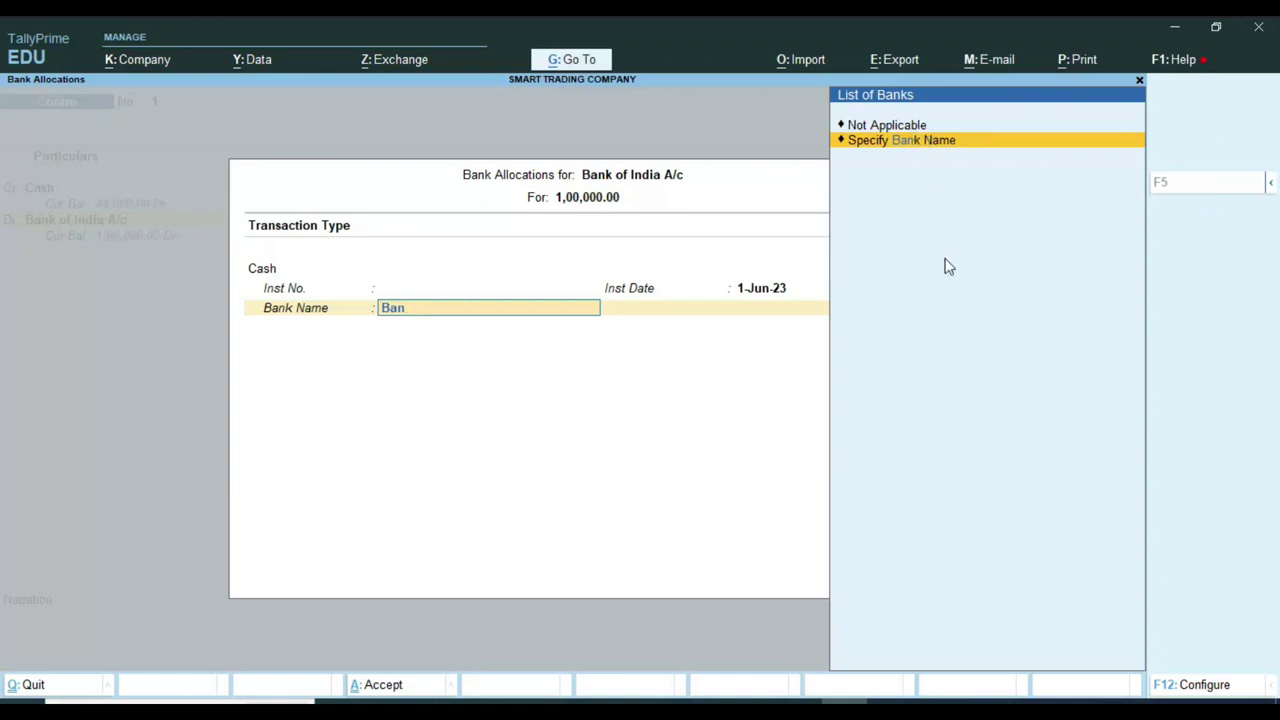
key("BackSpace")
key("BackSpace")
key("BackSpace")
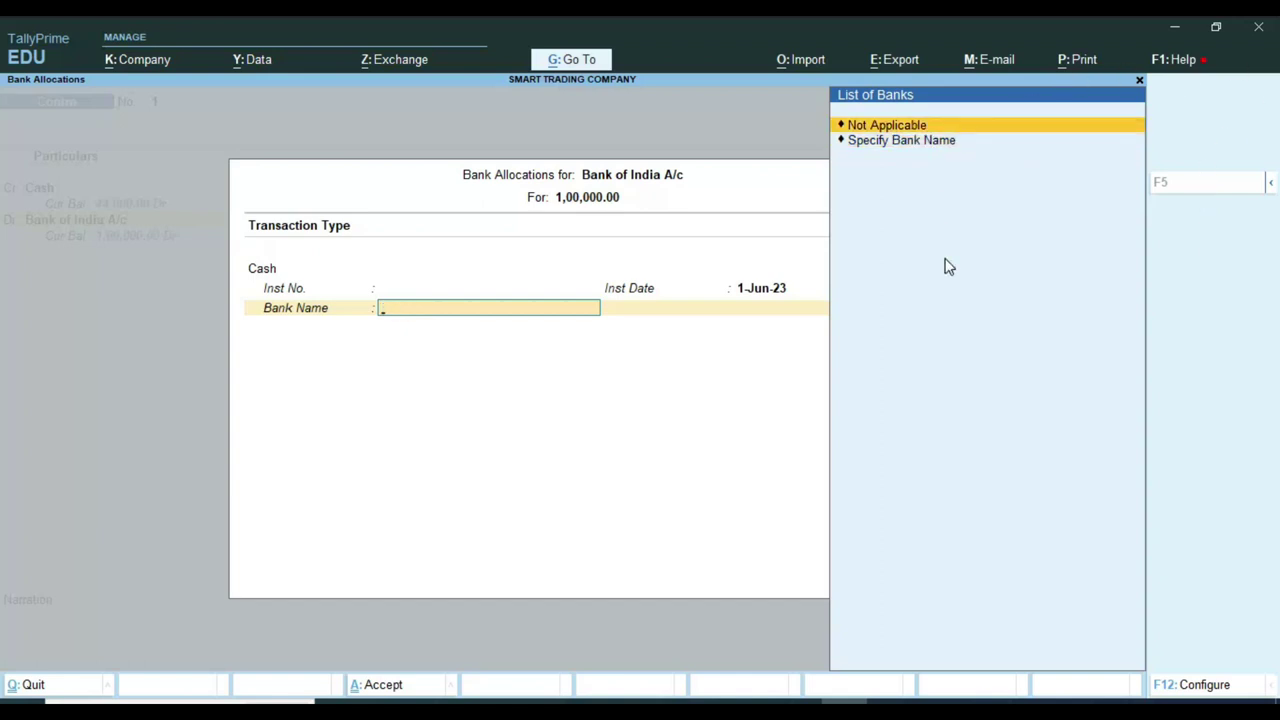
key("Return")
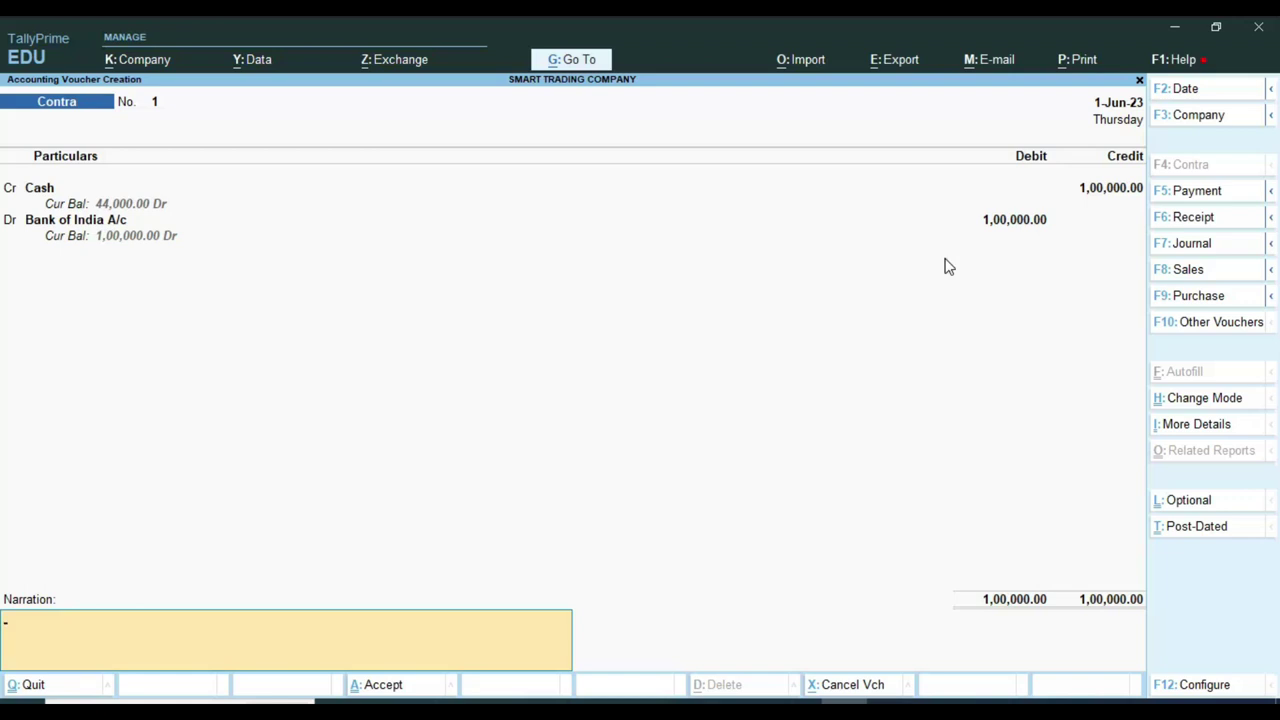
key("Return")
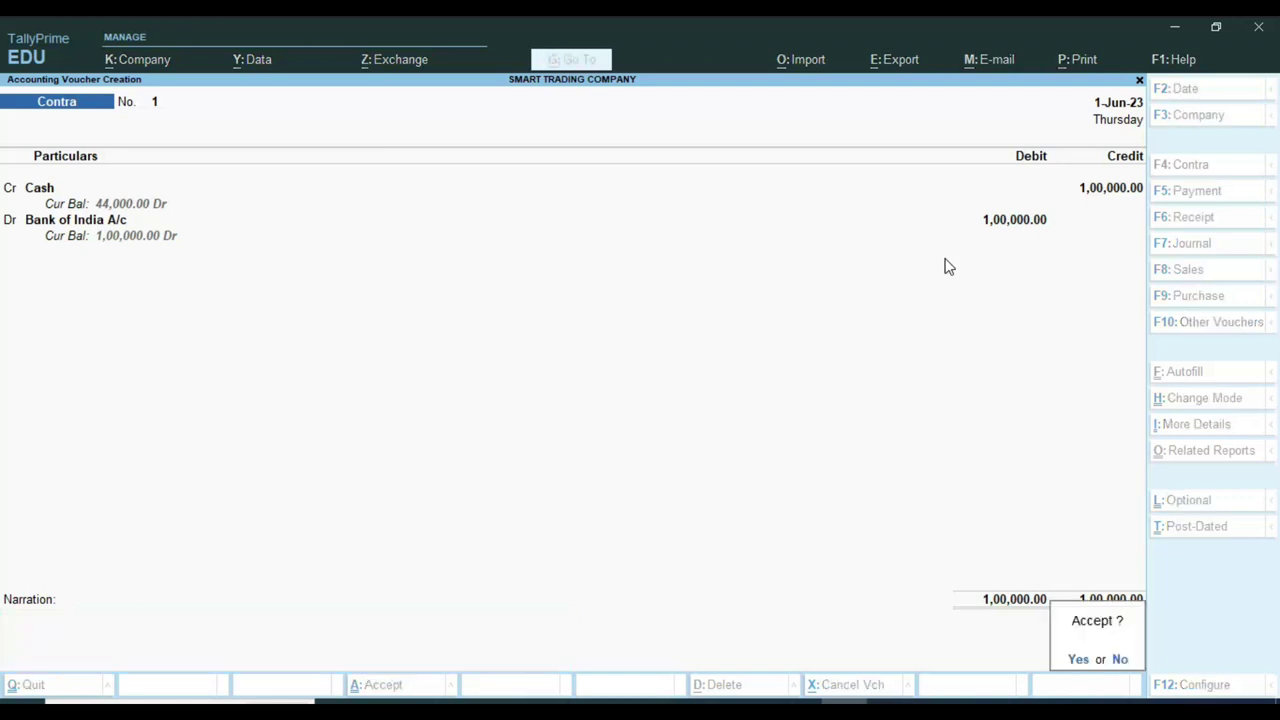
key("Return")
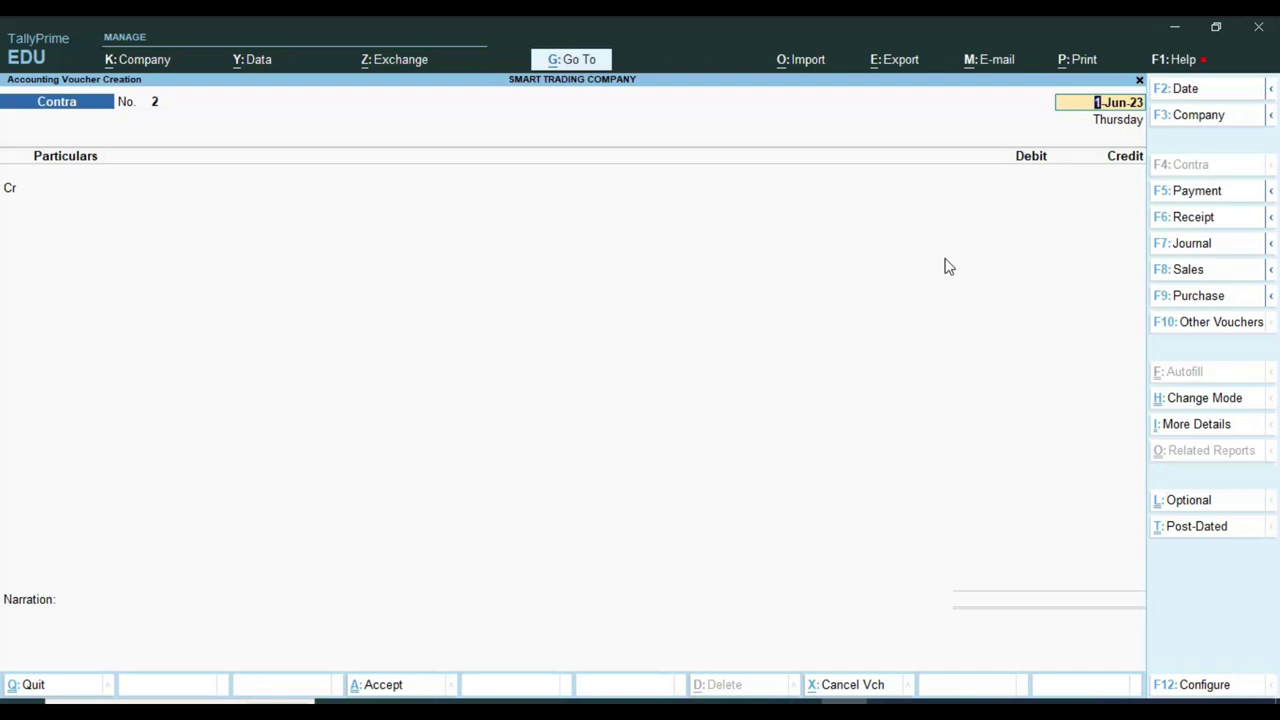
Switch to the Word notes to find the Cash Withdraw entry, and view the self cheques in chek 401-403.jpg
left_click(805, 700)
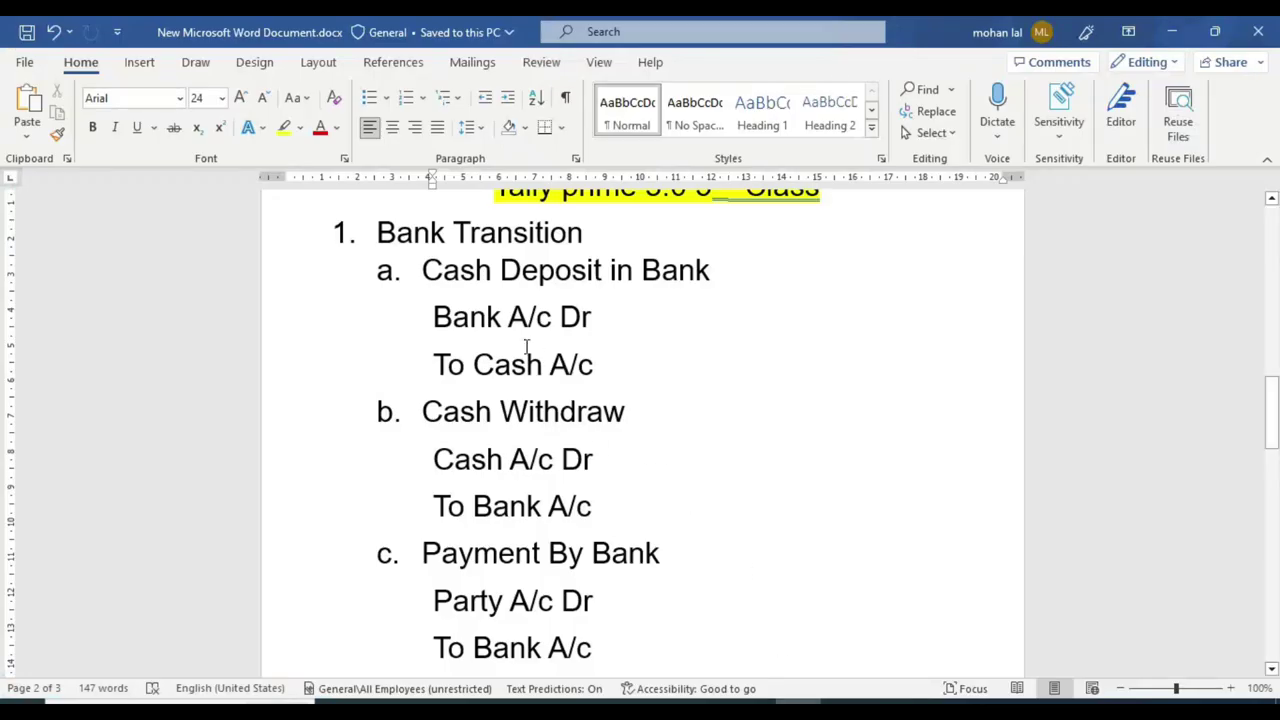
scroll(526, 346, "down", 1)
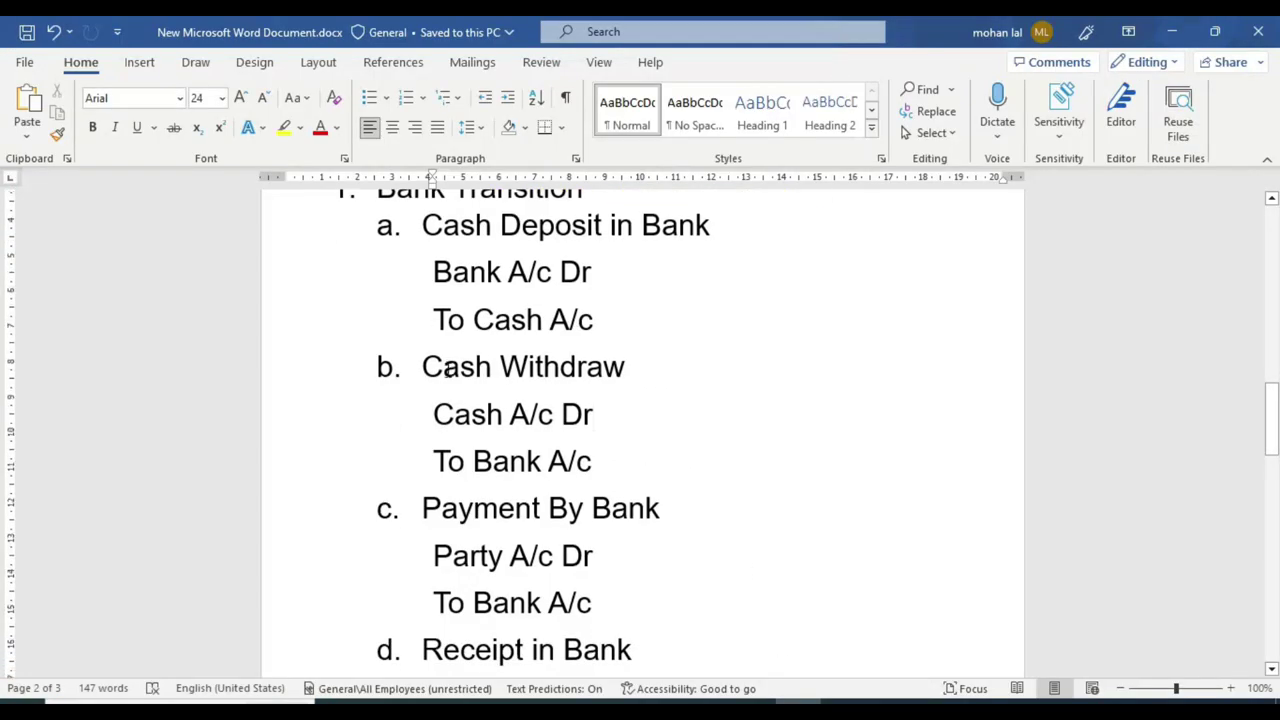
scroll(441, 356, "down", 1)
left_click_drag(420, 322, 618, 412)
left_click(757, 448)
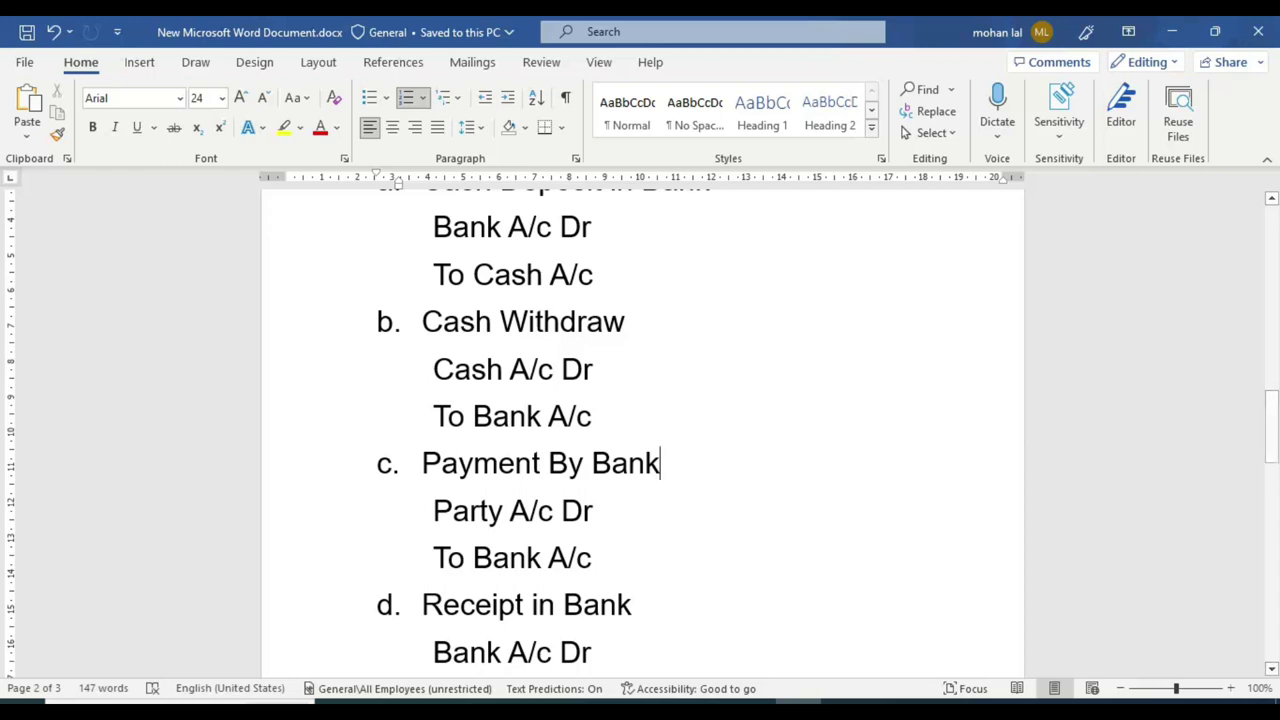
mouse_move(755, 710)
left_click(917, 591)
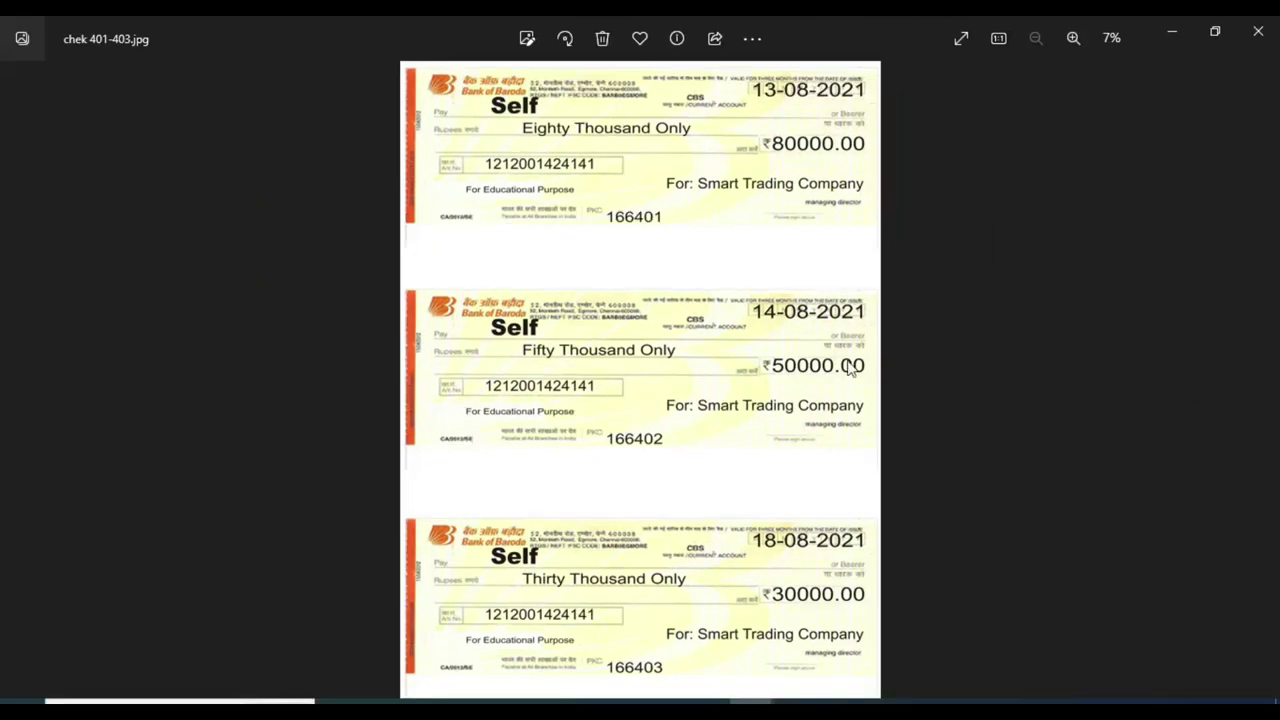
Return to the Word notes and examine the debit and credit lines under Cash Withdraw
left_click(799, 701)
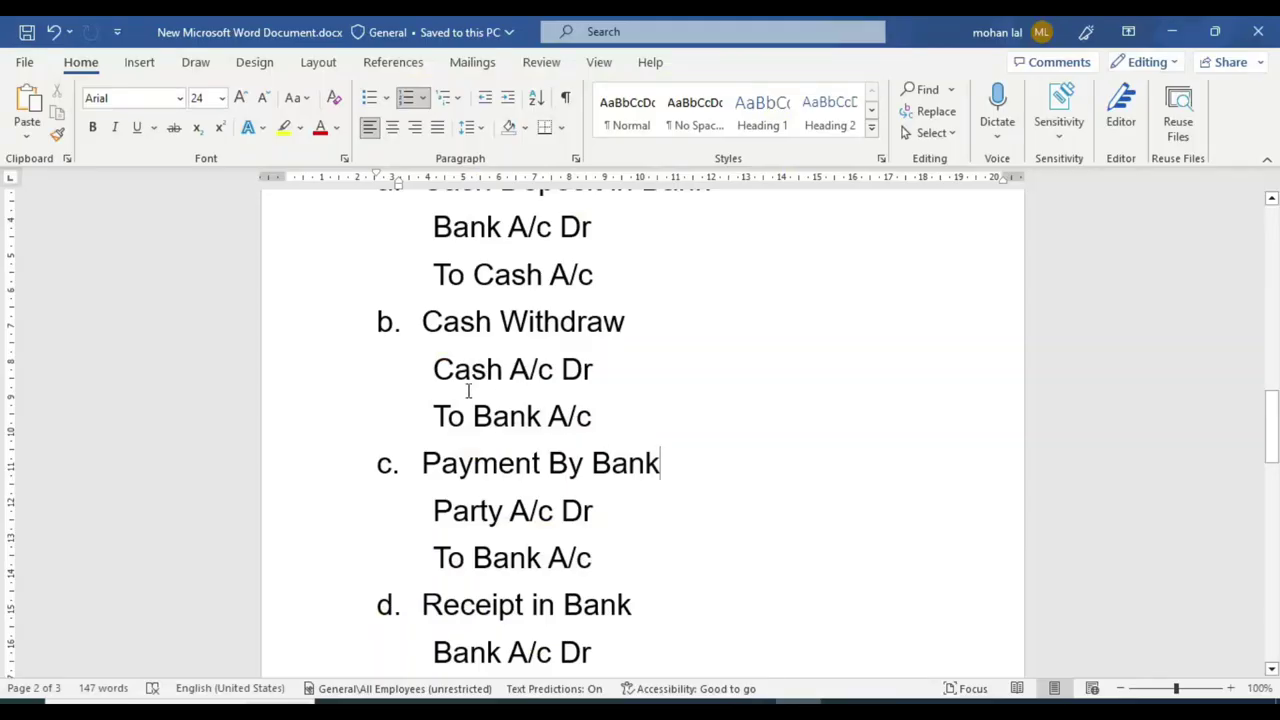
scroll(460, 388, "down", 1)
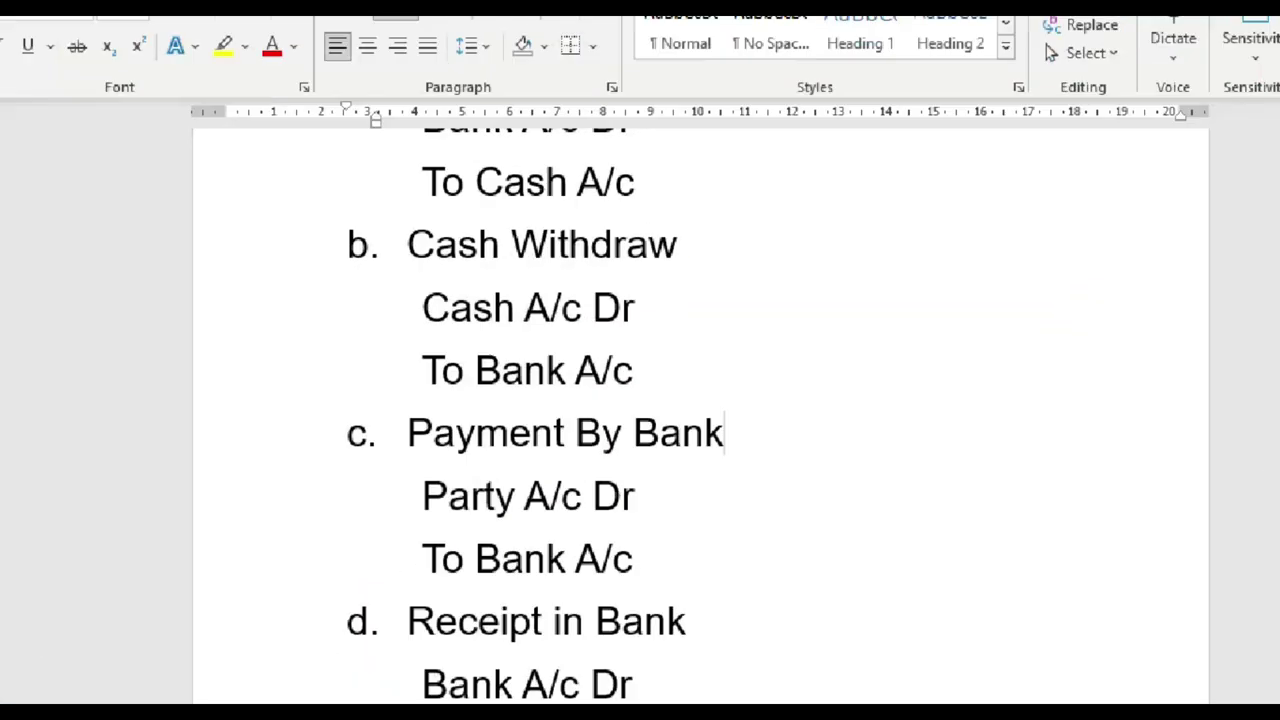
left_click(464, 372)
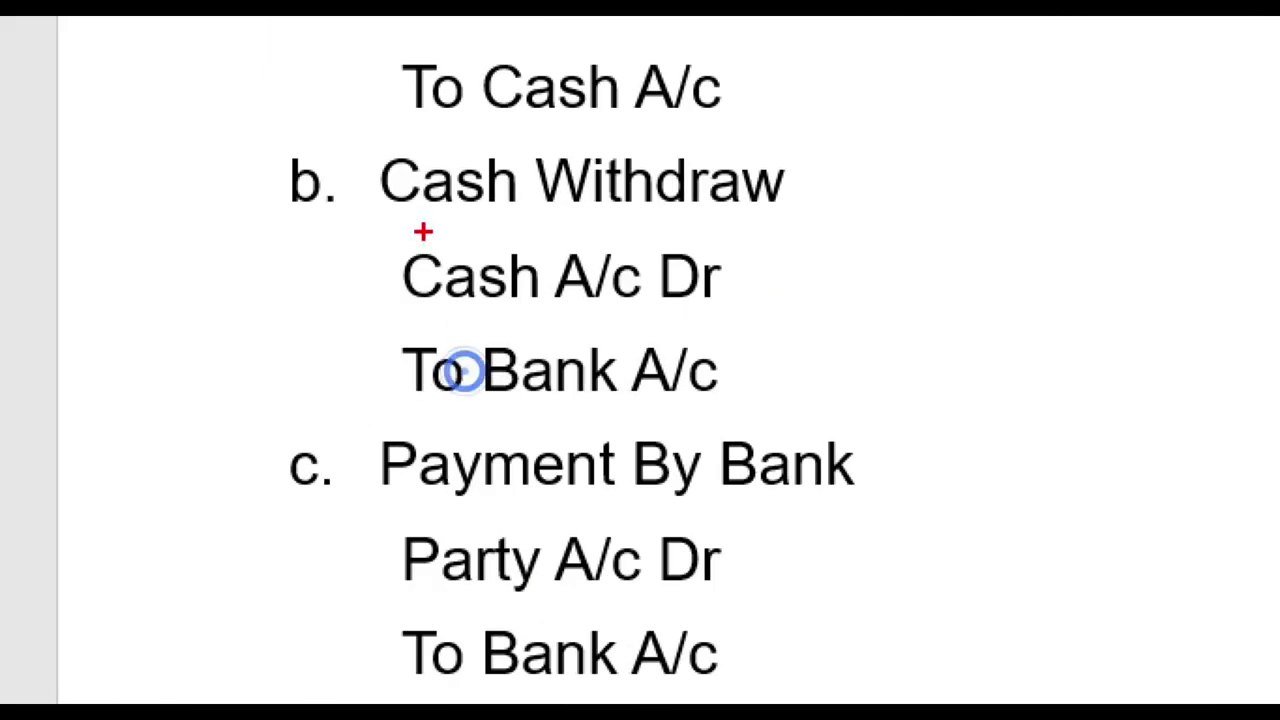
mouse_move(361, 241)
left_mouse_down()
mouse_move(632, 406)
mouse_move(778, 406)
left_mouse_up()
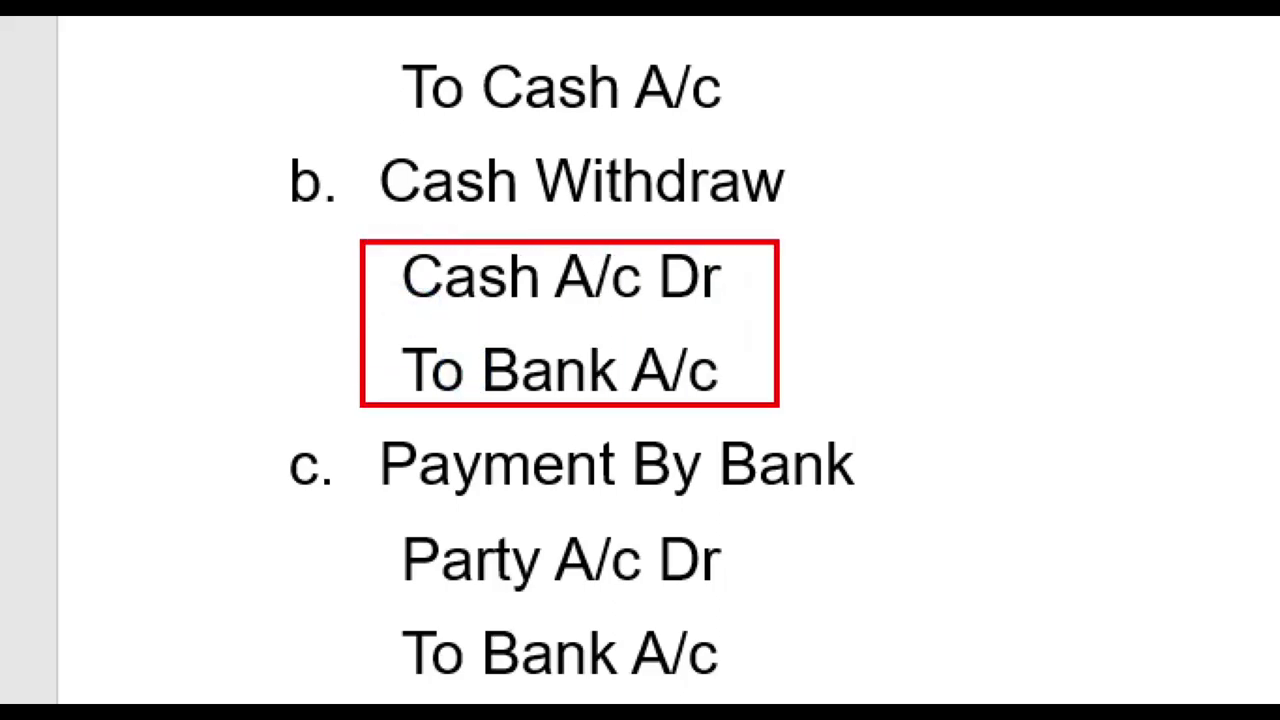
left_click_drag(704, 349, 960, 360)
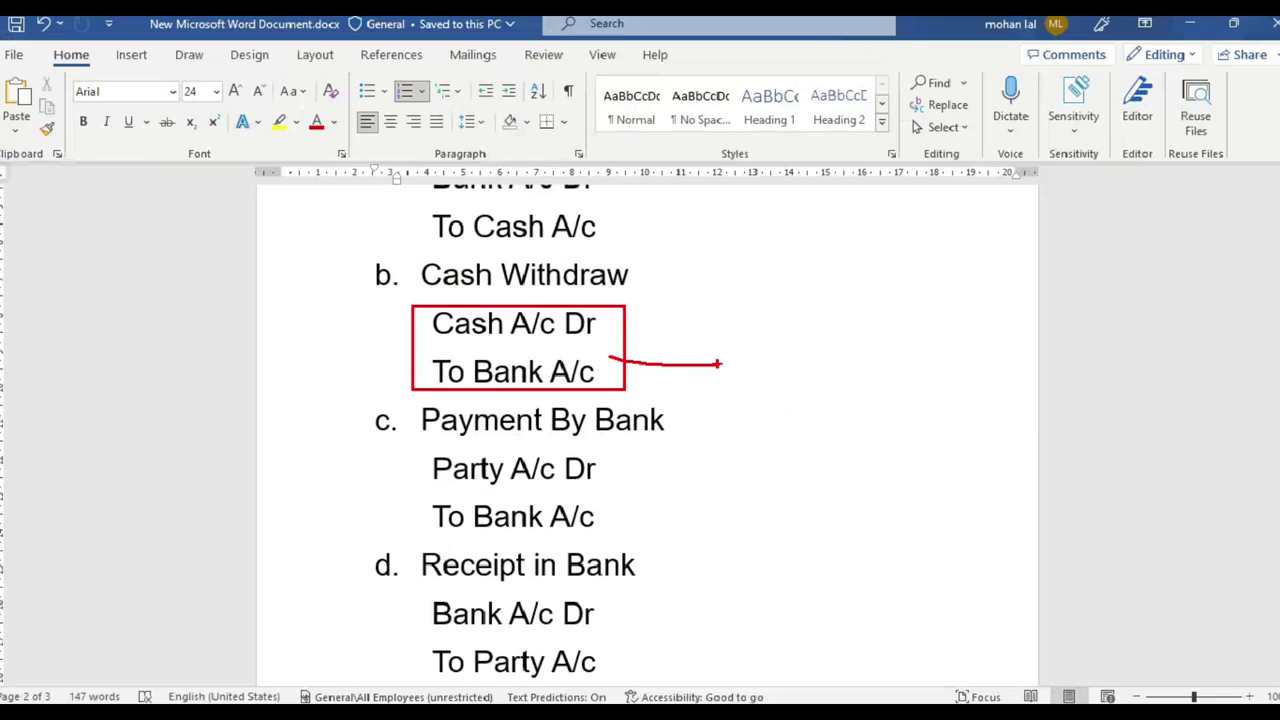
scroll(536, 291, "up", 1)
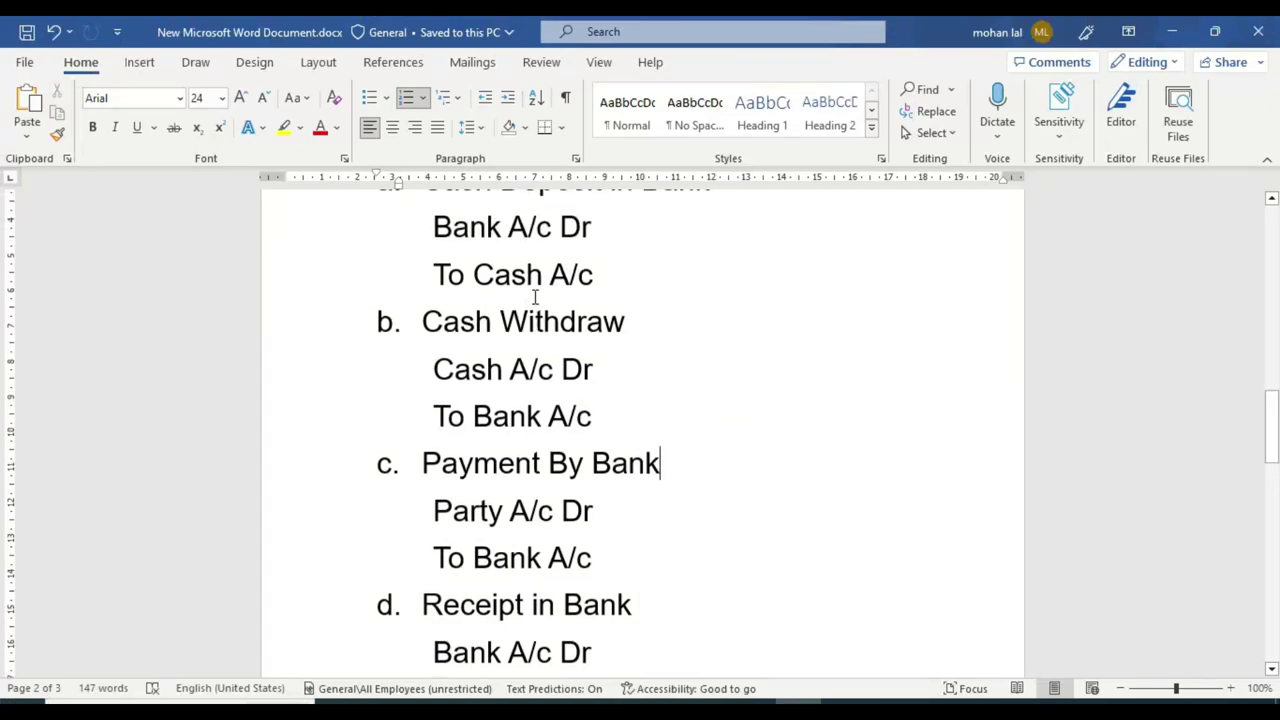
Switch to TallyPrime and credit Bank of India A/c with 40,000 in contra voucher no. 2, keeping the 1-Jun-23 date
left_click(800, 698)
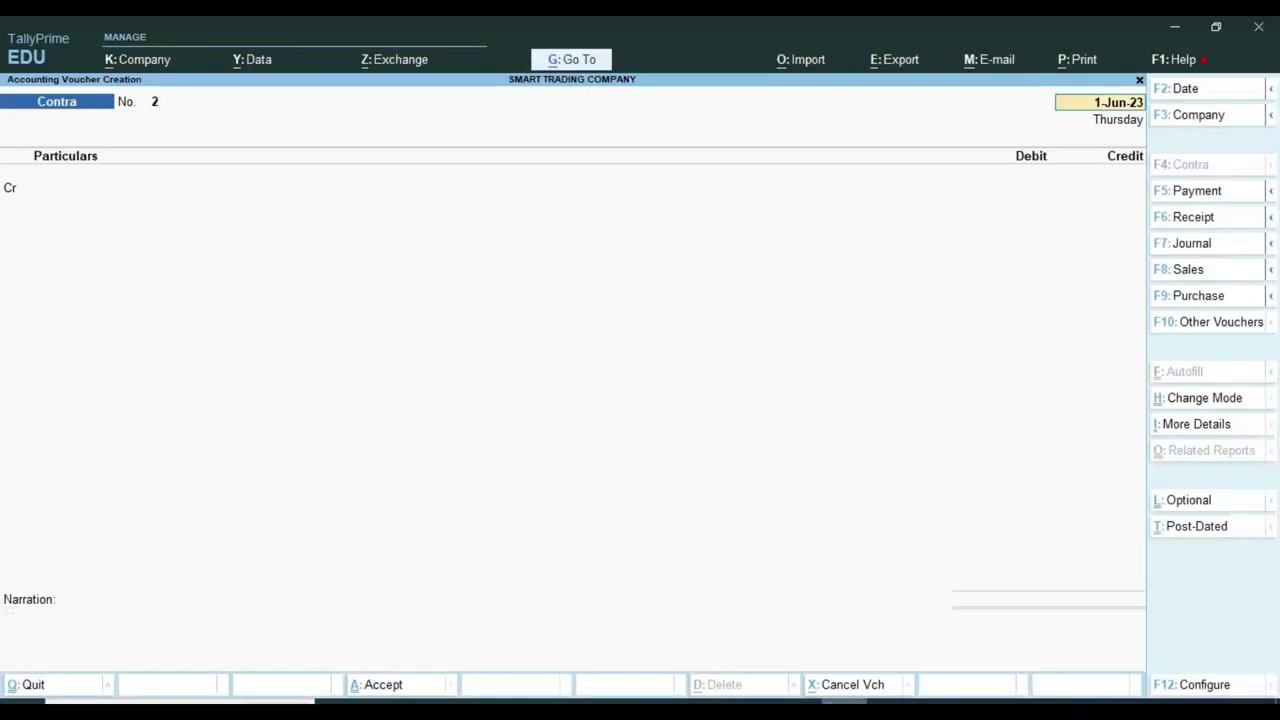
key("Return")
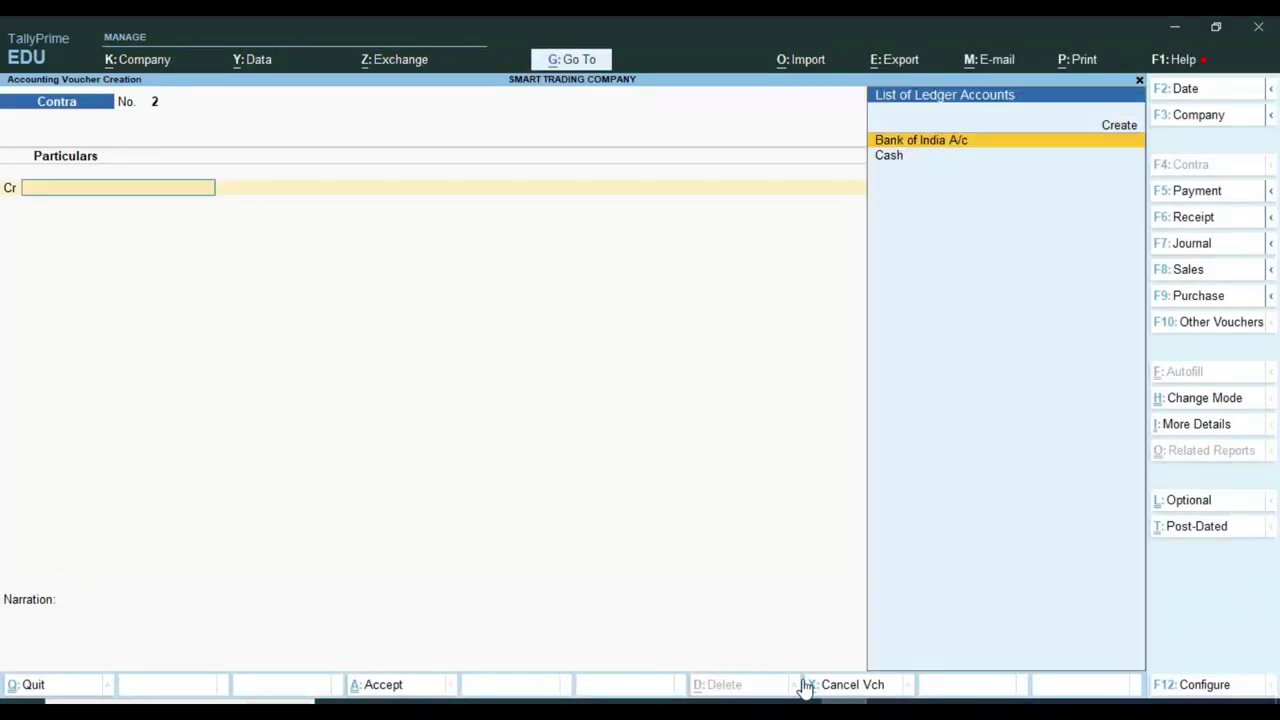
key("Return")
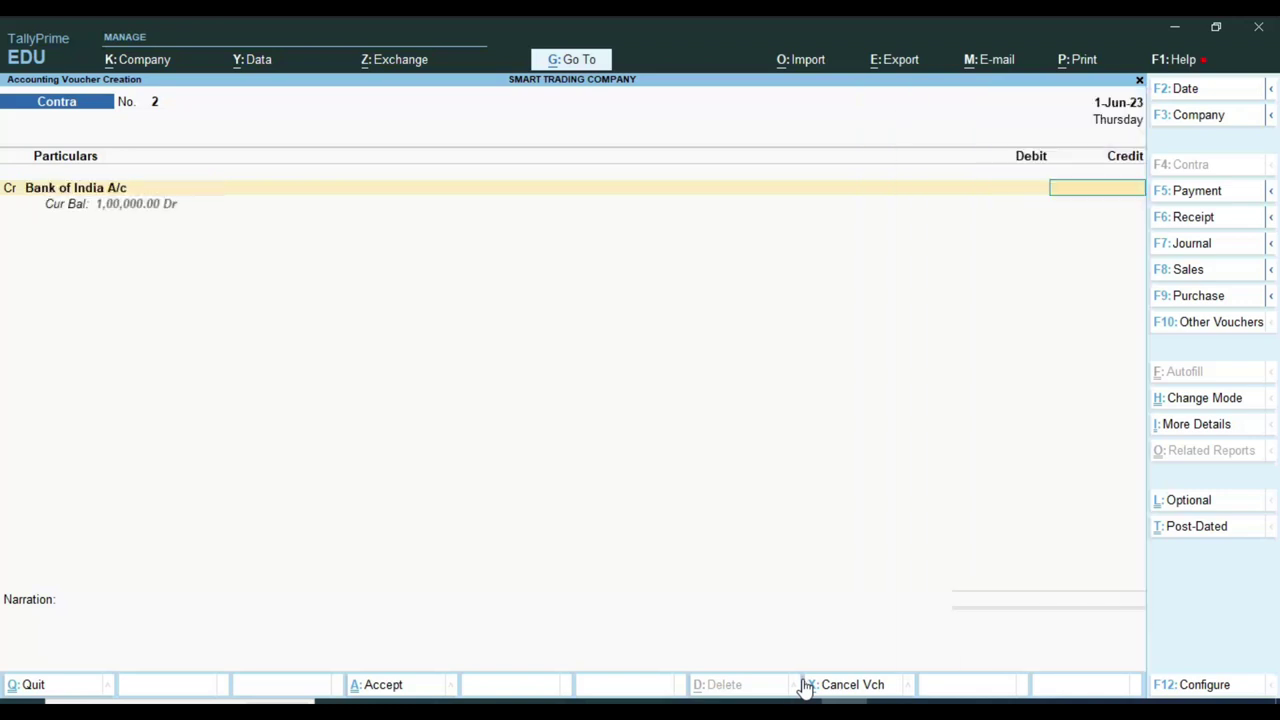
type("40000")
key("Return")
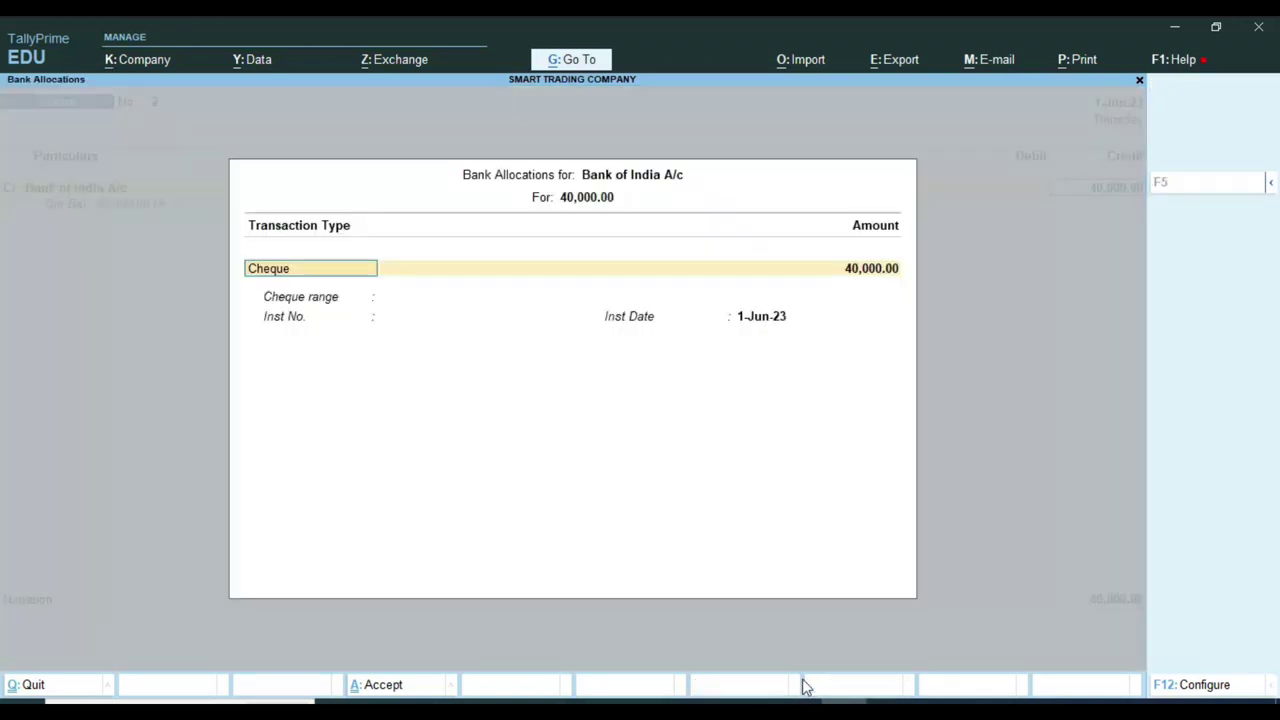
Allocate the 40,000 bank credit as a Cheque with cheque range Not Applicable, leaving the instrument number blank
key("Return")
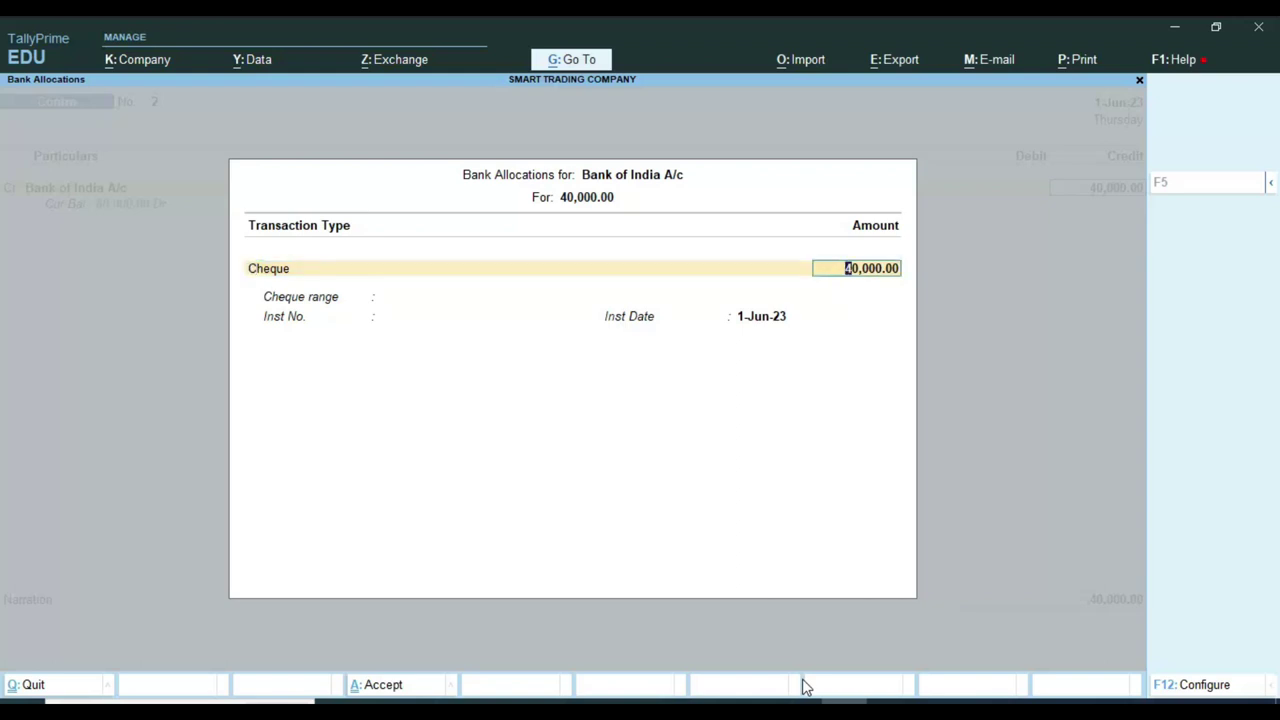
key("Return")
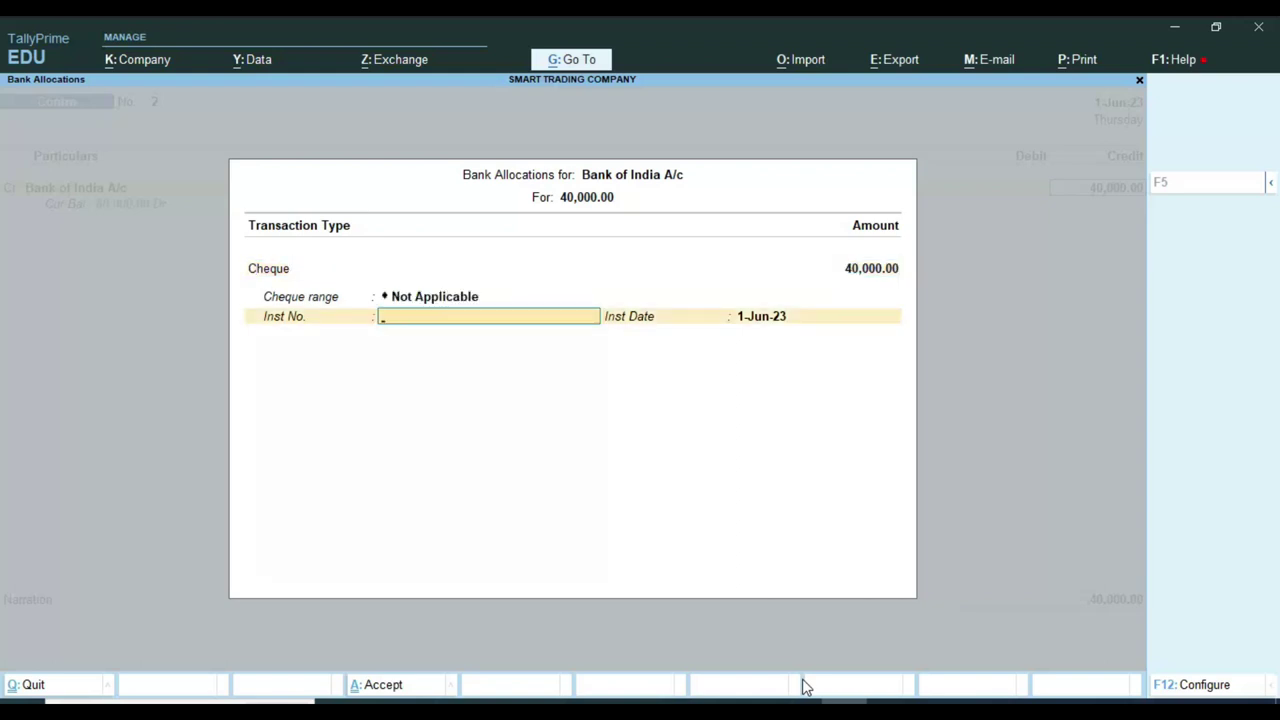
key("BackSpace")
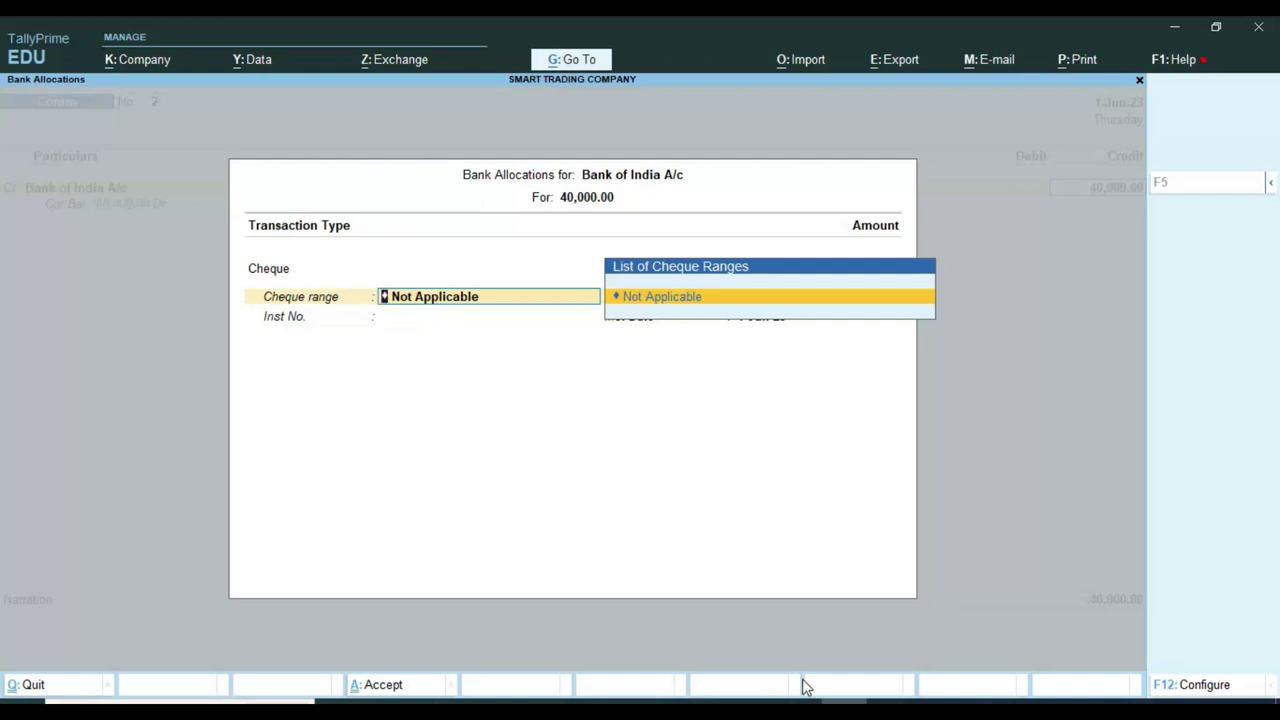
key("Return")
key("Return")
key("Return")
key("Return")
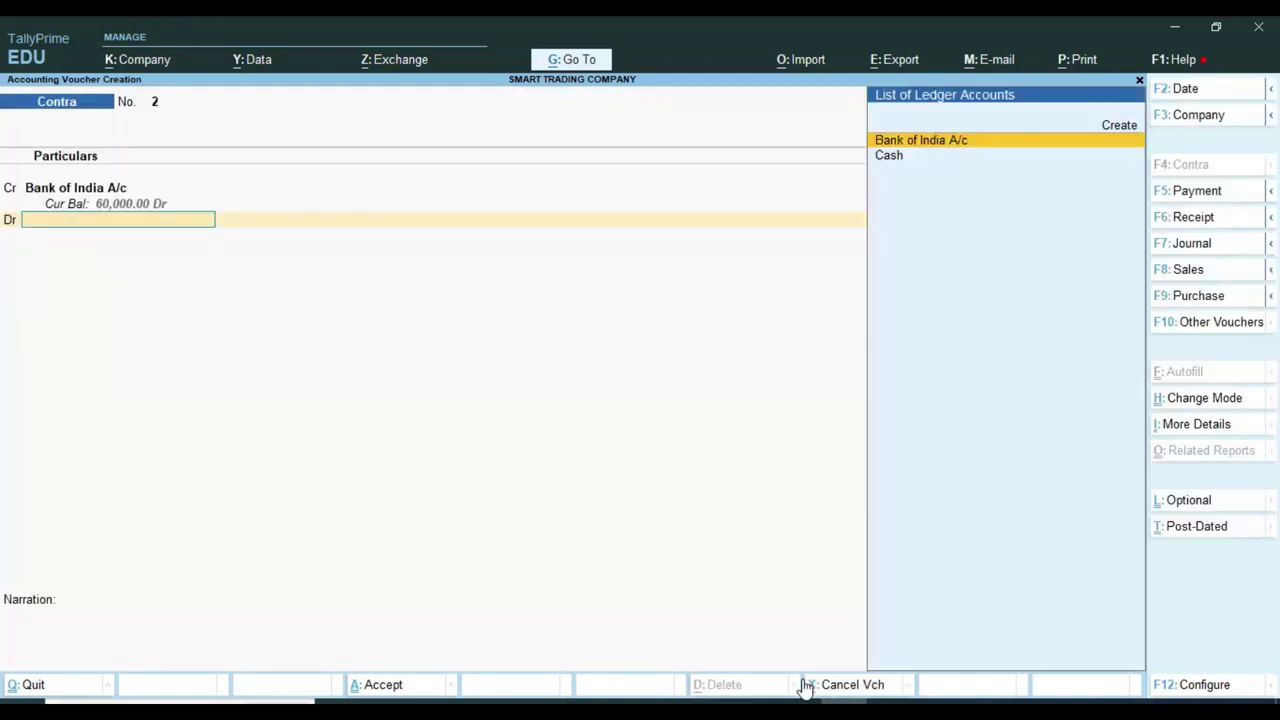
Debit Cash with 40,000, enter "ch no." as the narration, and save the contra voucher
type("cash")
key("Return")
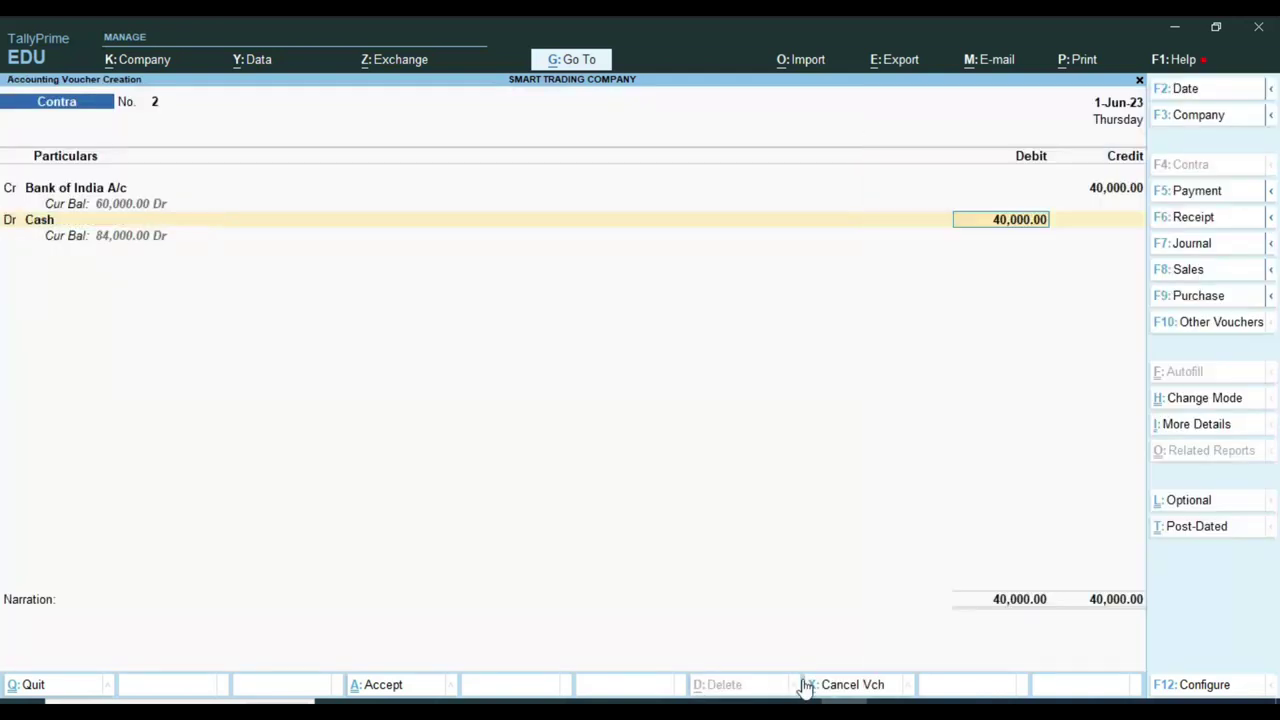
key("Return")
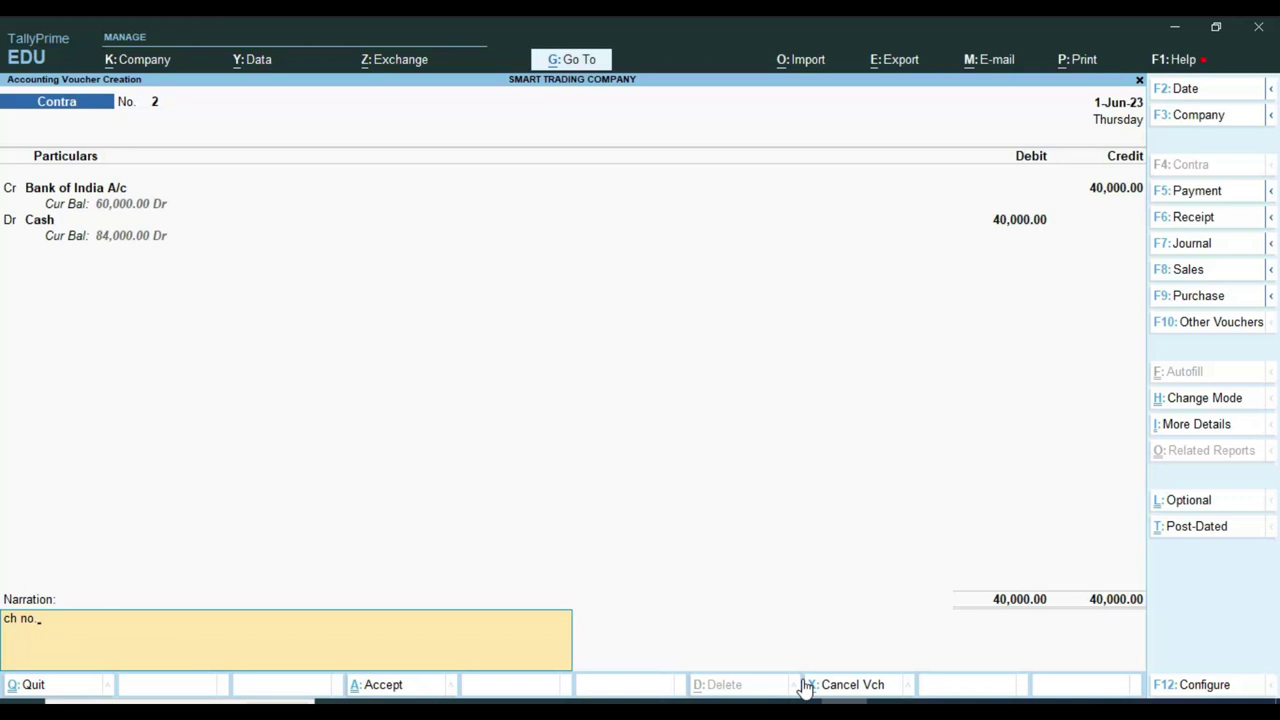
key("Return")
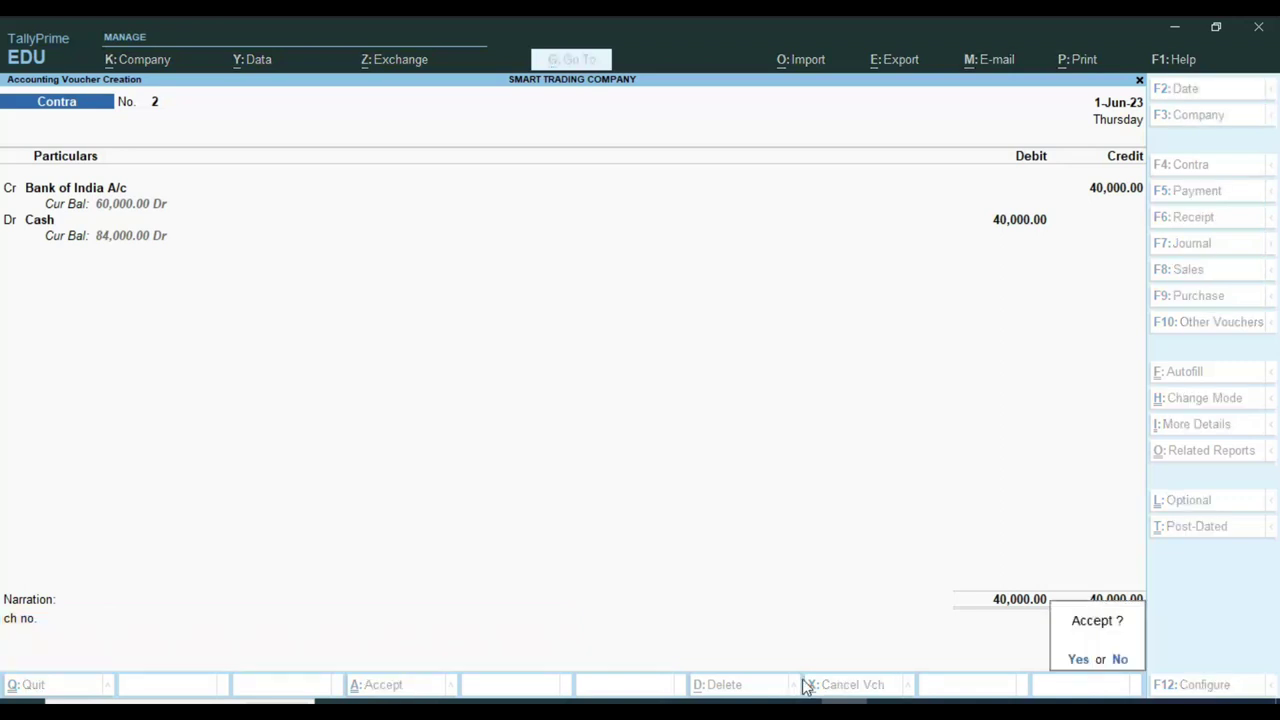
key("Return")
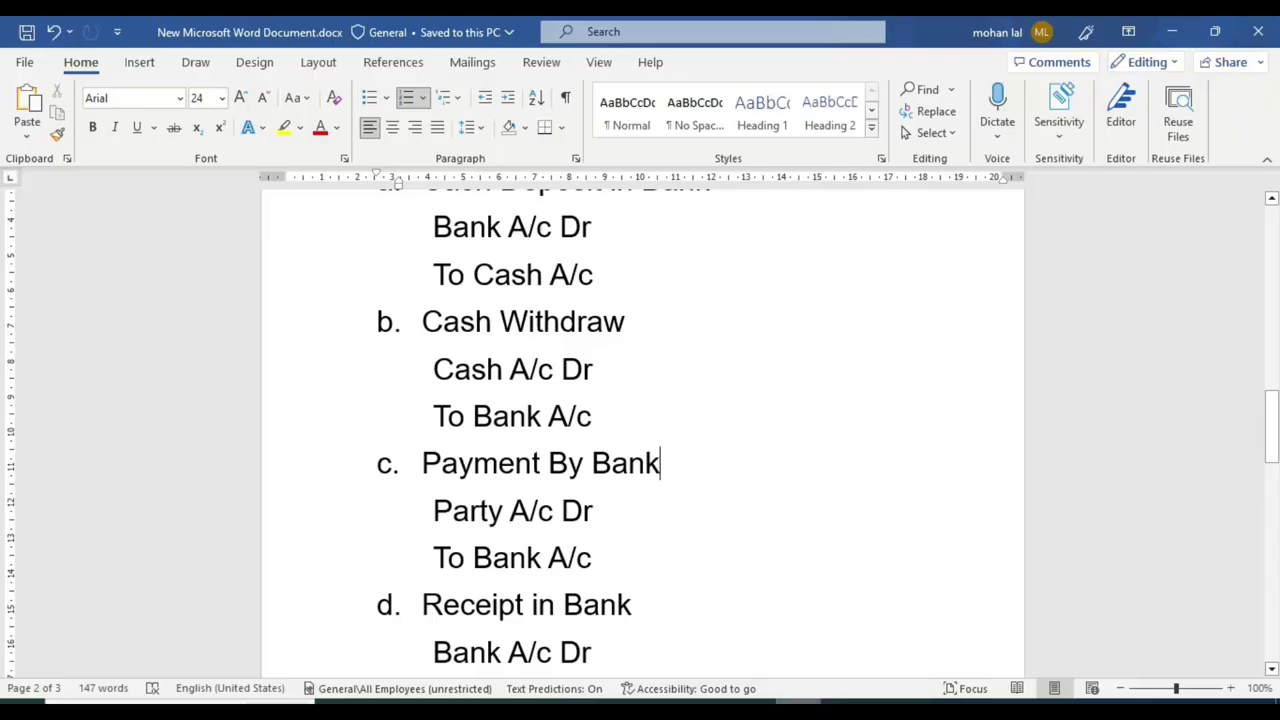
In the Word notes, examine the Payment By Bank entry and compare its bank line with the one under Cash Withdraw
scroll(354, 280, "down", 2)
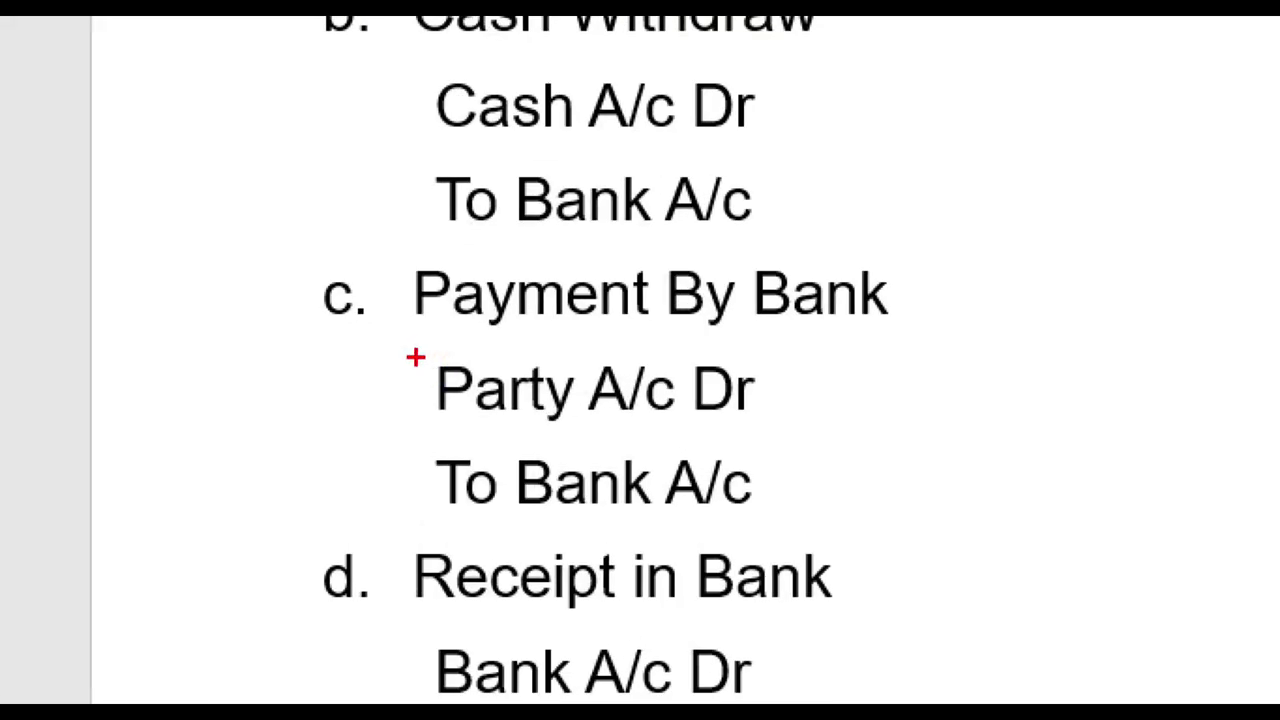
mouse_move(410, 354)
left_mouse_down()
mouse_move(580, 491)
mouse_move(845, 526)
left_mouse_up()
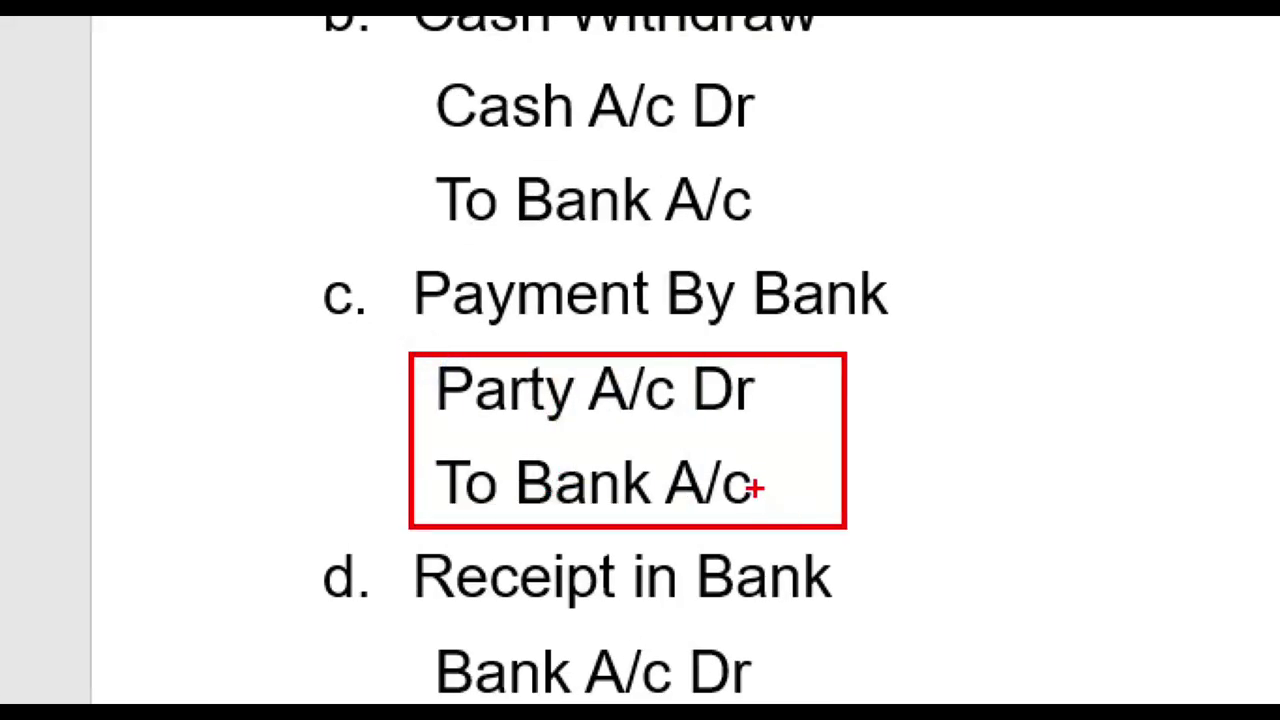
left_click_drag(757, 486, 957, 447)
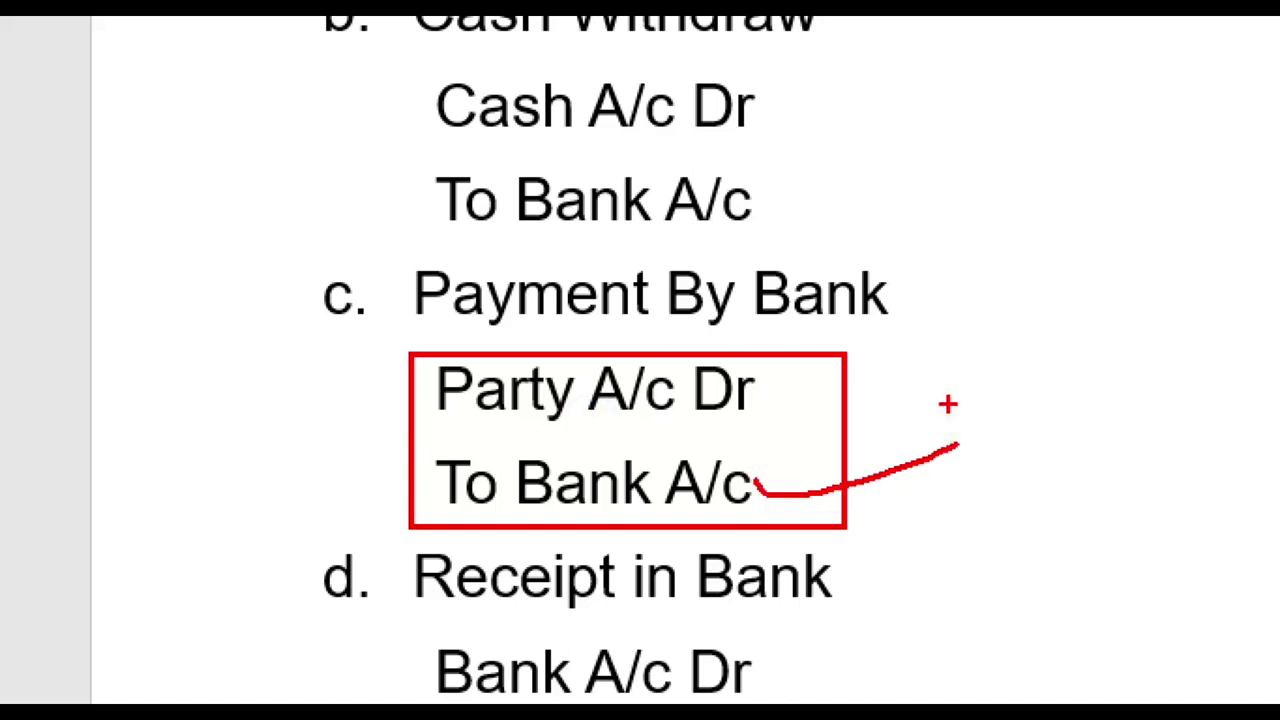
mouse_move(762, 199)
left_mouse_down()
mouse_move(966, 203)
mouse_move(1037, 300)
mouse_move(1035, 370)
left_mouse_up()
mouse_move(764, 482)
left_mouse_down()
mouse_move(820, 500)
mouse_move(957, 449)
mouse_move(985, 318)
mouse_move(955, 340)
left_mouse_up()
left_click_drag(817, 420, 958, 390)
mouse_move(1034, 322)
left_mouse_down()
mouse_move(1040, 358)
mouse_move(1100, 368)
left_mouse_up()
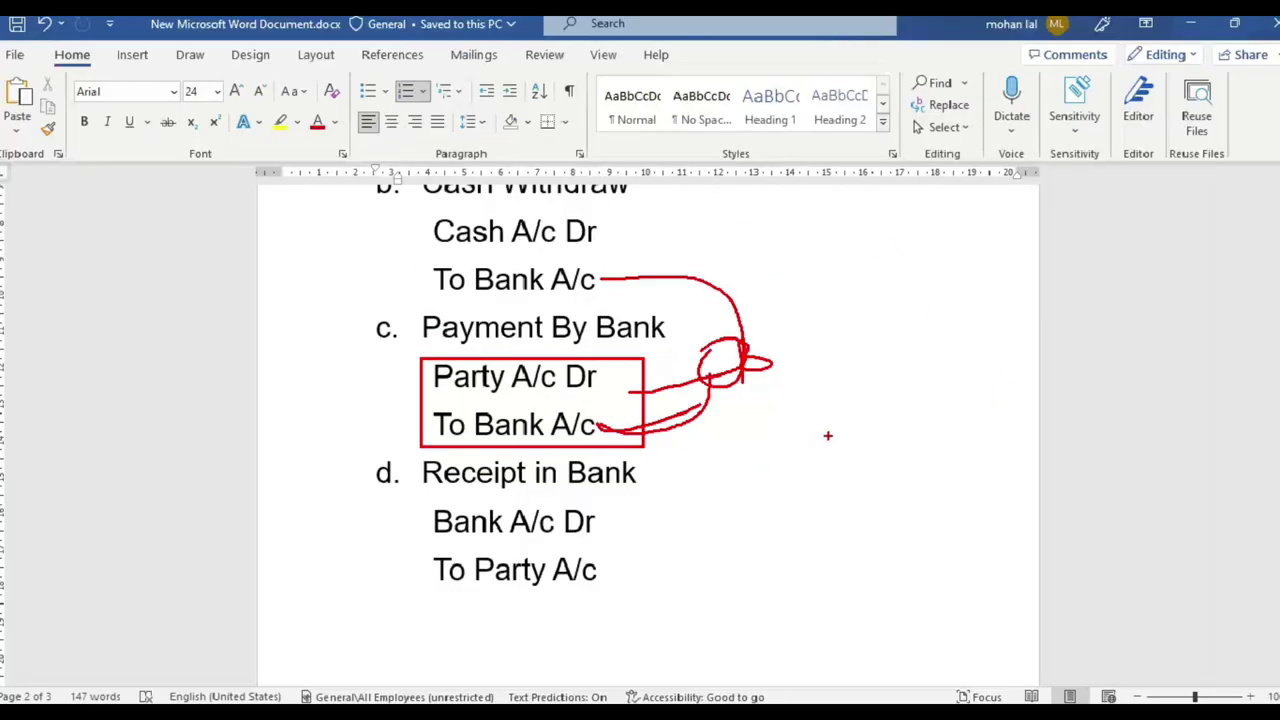
key("Escape")
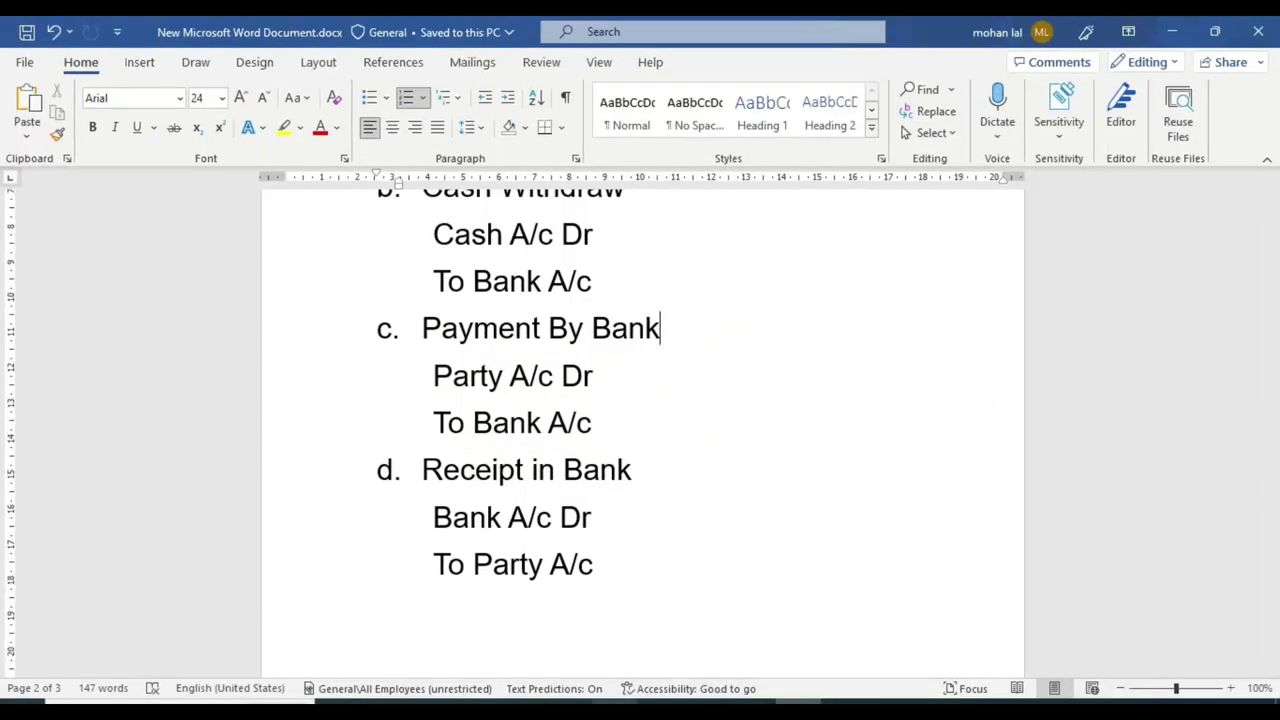
Return briefly to TallyPrime, and open the image of the Bank of India cheques payable to Vijay Trading Company and RV & Company
key("alt+Tab")
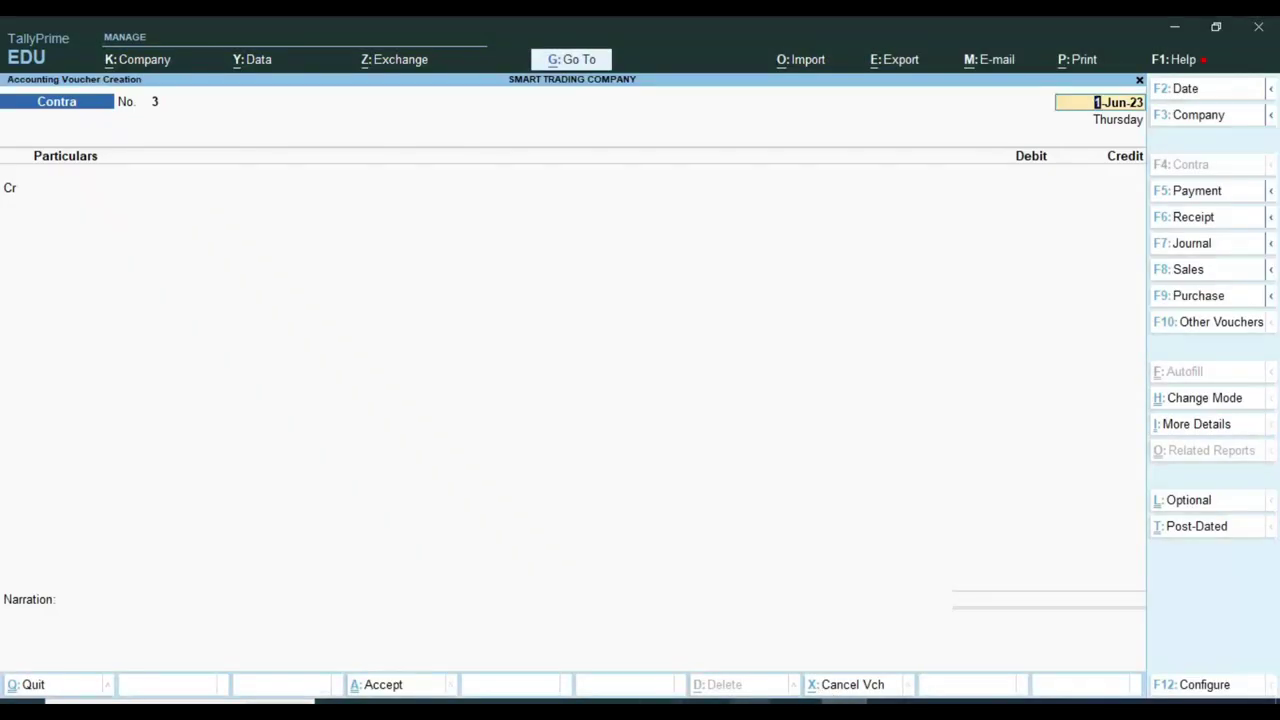
left_click(751, 701)
left_click(577, 632)
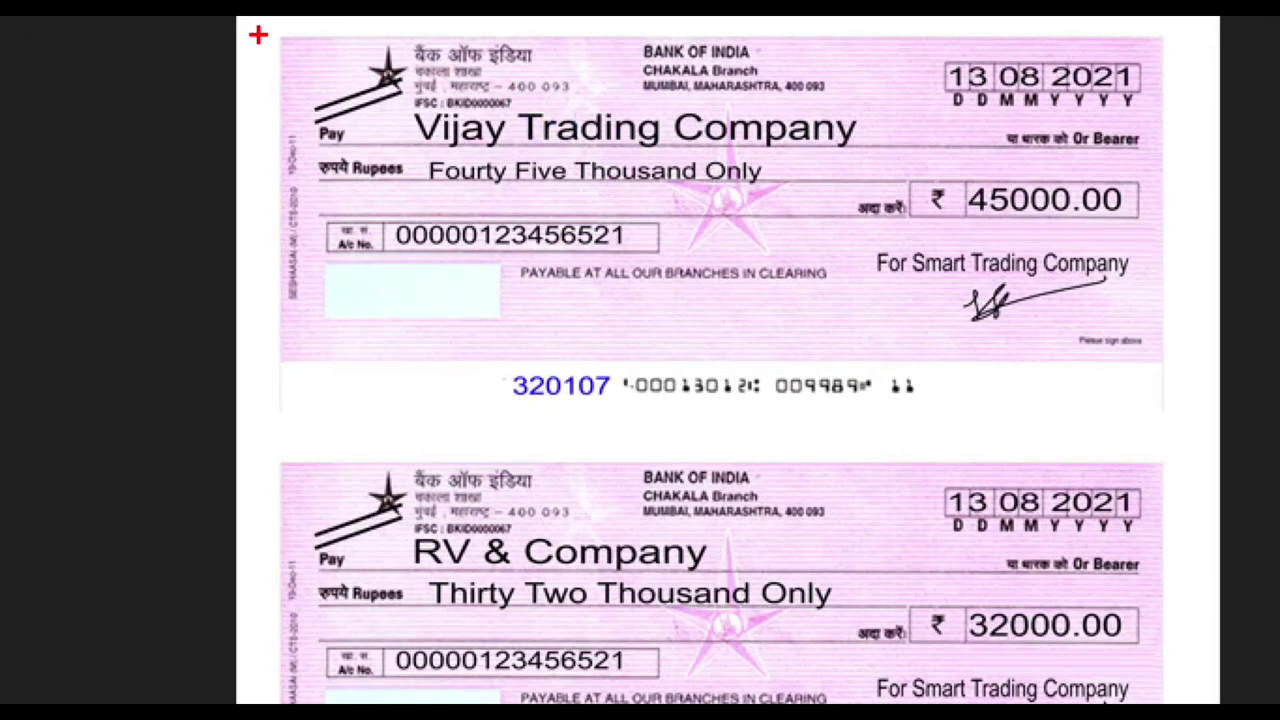
Examine the payee, amount and cheque number on the 45,000 cheque payable to Vijay Trading Company
left_click_drag(405, 73, 447, 177)
mouse_move(342, 233)
left_mouse_down()
mouse_move(1170, 414)
mouse_move(1170, 376)
mouse_move(1170, 392)
left_mouse_up()
mouse_move(340, 123)
left_mouse_down()
mouse_move(478, 62)
mouse_move(535, 17)
left_mouse_up()
left_click_drag(425, 143, 905, 155)
left_click_drag(303, 96, 458, 68)
mouse_move(968, 157)
left_mouse_down()
mouse_move(945, 200)
mouse_move(1192, 165)
mouse_move(866, 190)
left_mouse_up()
mouse_move(478, 350)
left_mouse_down()
mouse_move(650, 447)
mouse_move(380, 367)
left_mouse_up()
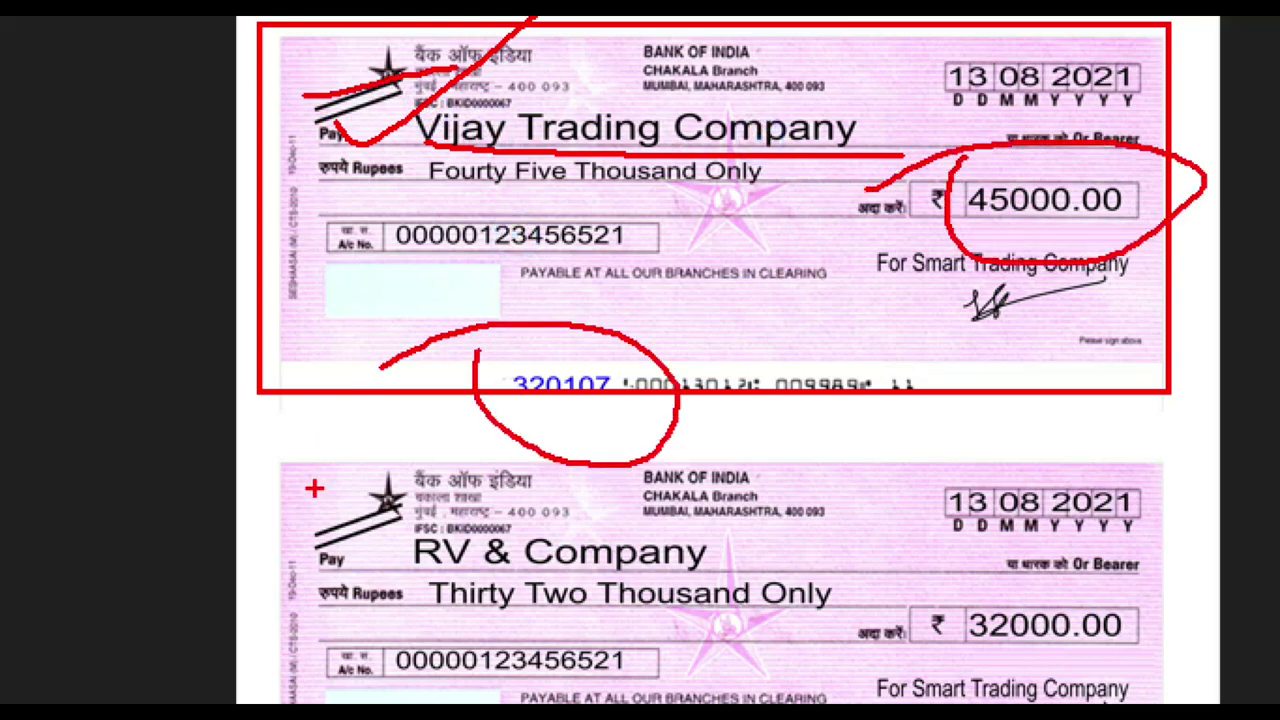
key("Escape")
Switch to TallyPrime, start a payment voucher, and begin its voucher number with "ch no."
key("alt+Tab")
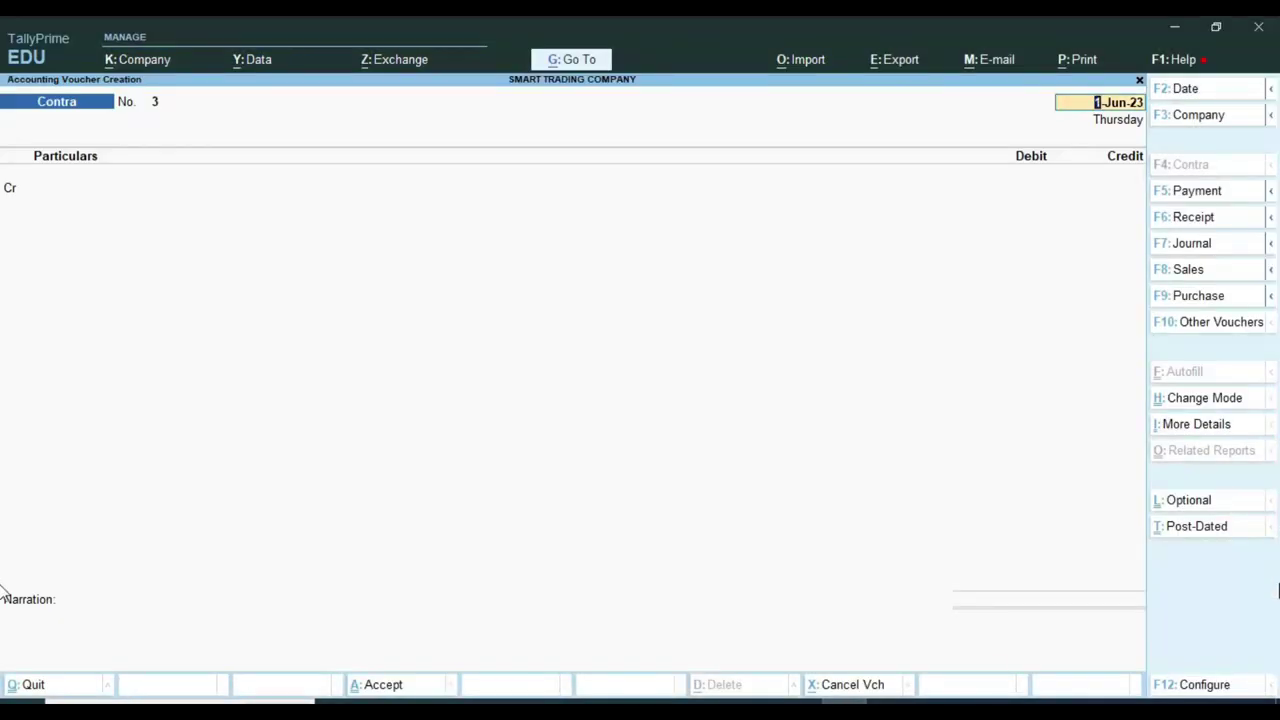
left_click(1210, 196)
type("ch")
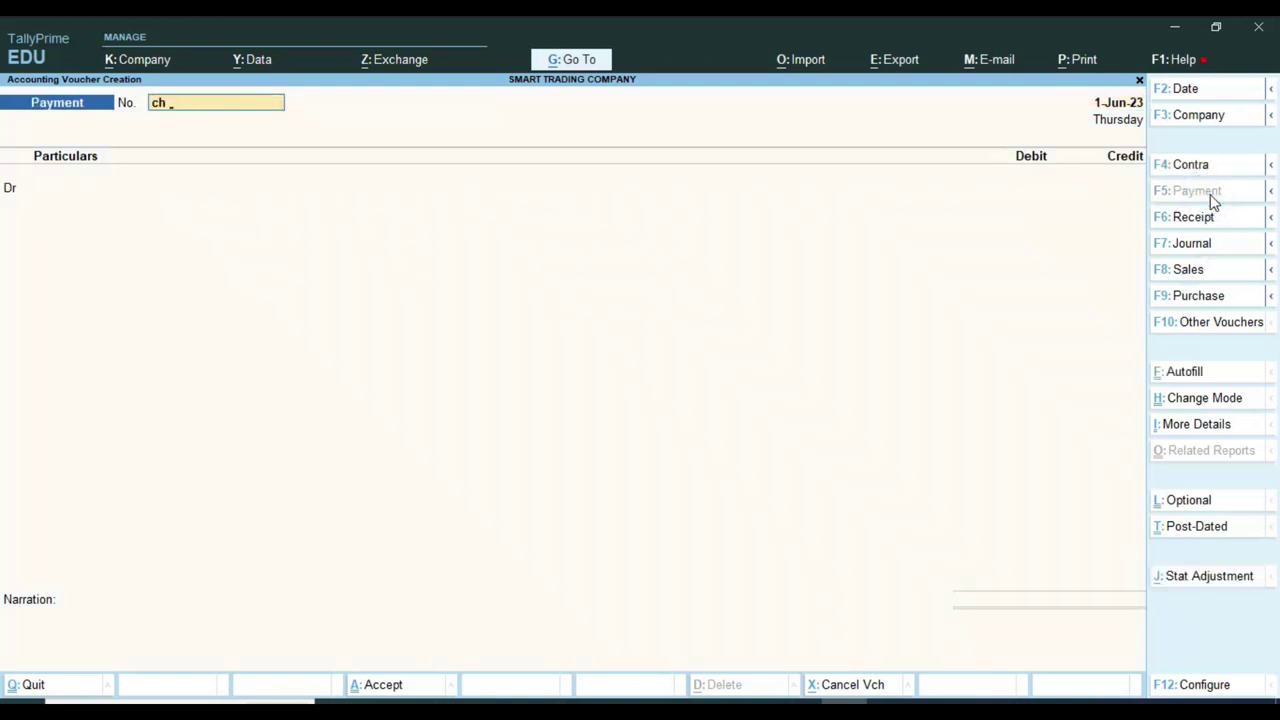
type(" no.")
Return to the cheque images, go back to 01-03.jpg, and examine the 35,000 cheque payable to Vijay Trading Company
mouse_move(750, 700)
left_click(545, 601)
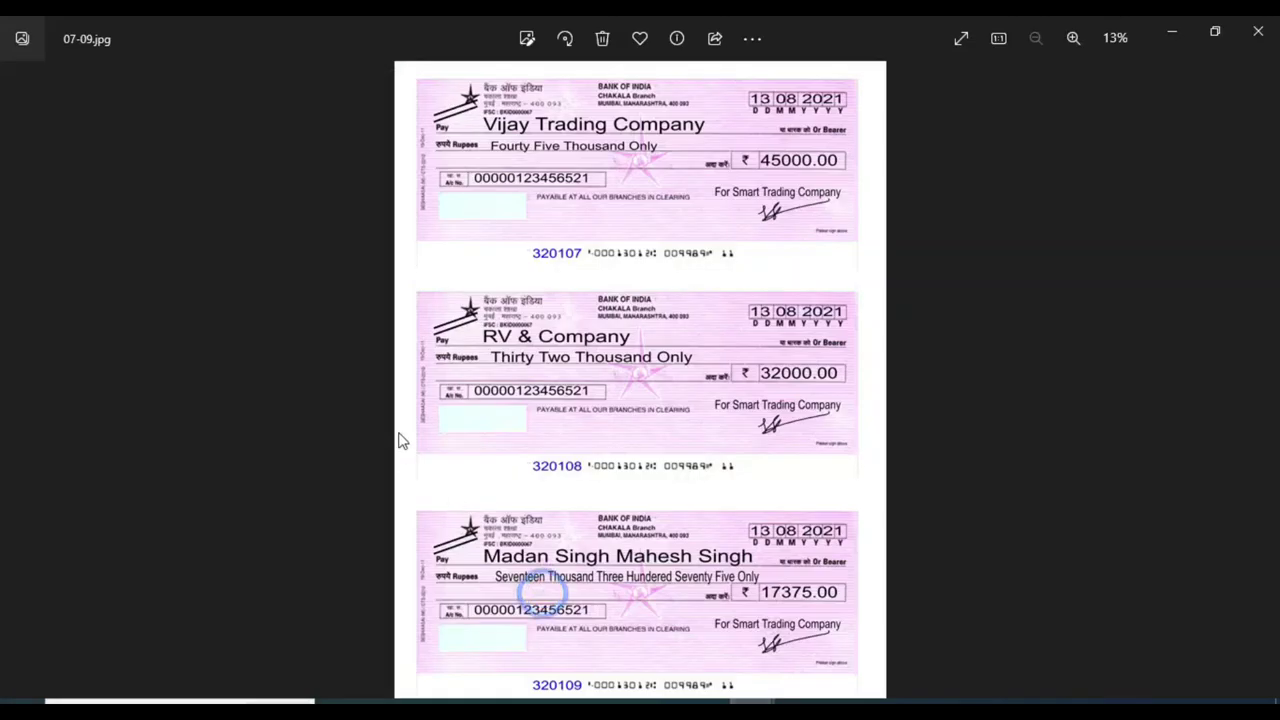
left_click(22, 384)
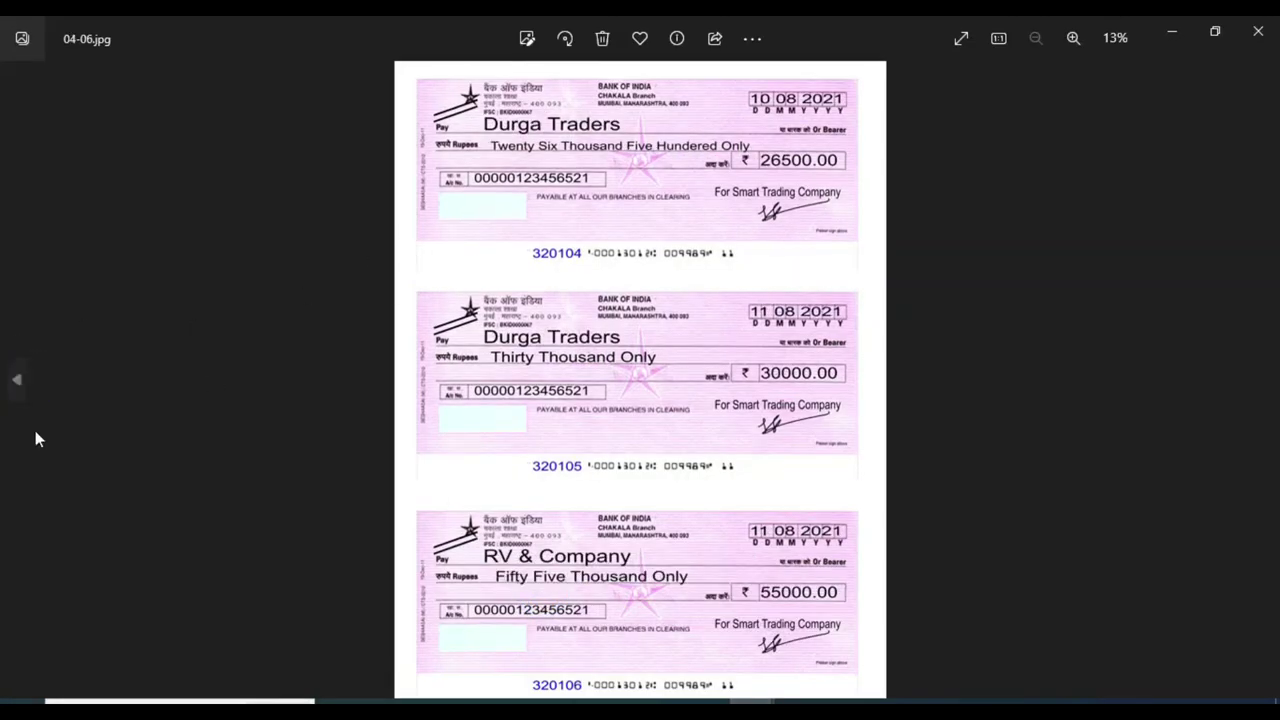
left_click(16, 386)
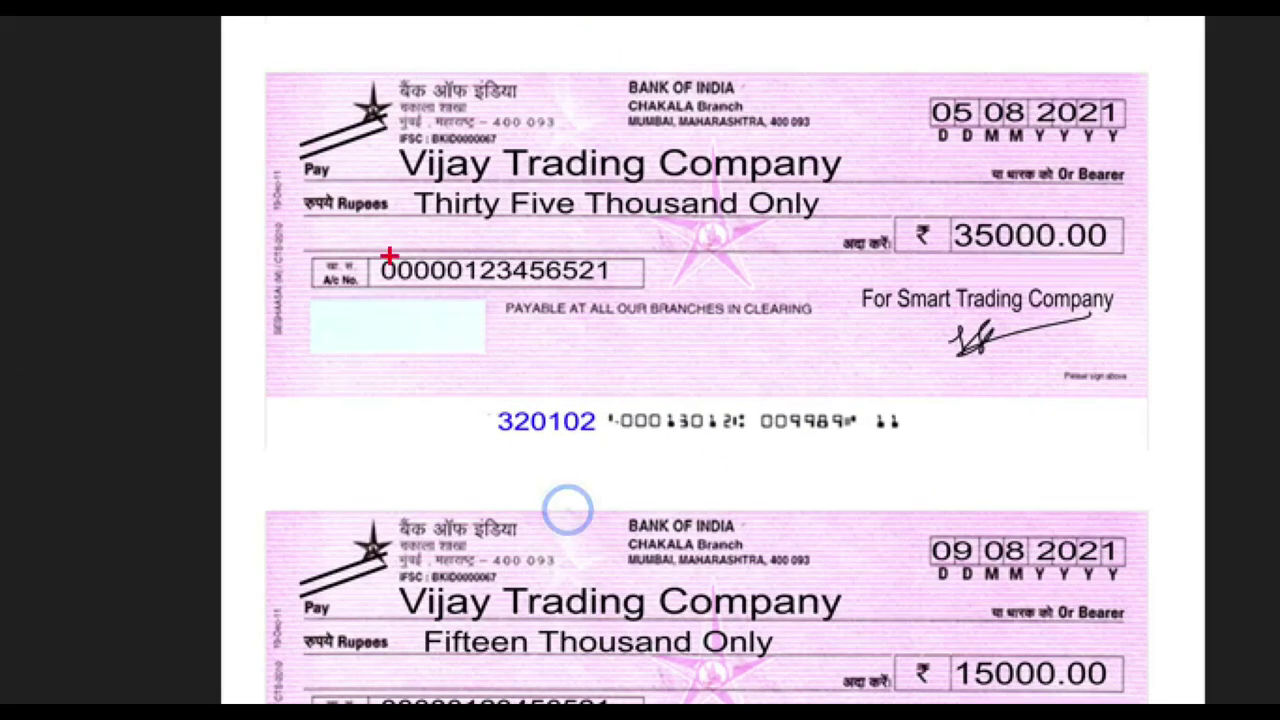
mouse_move(249, 37)
left_mouse_down()
mouse_move(606, 349)
mouse_move(1149, 366)
mouse_move(1190, 410)
mouse_move(1190, 460)
left_mouse_up()
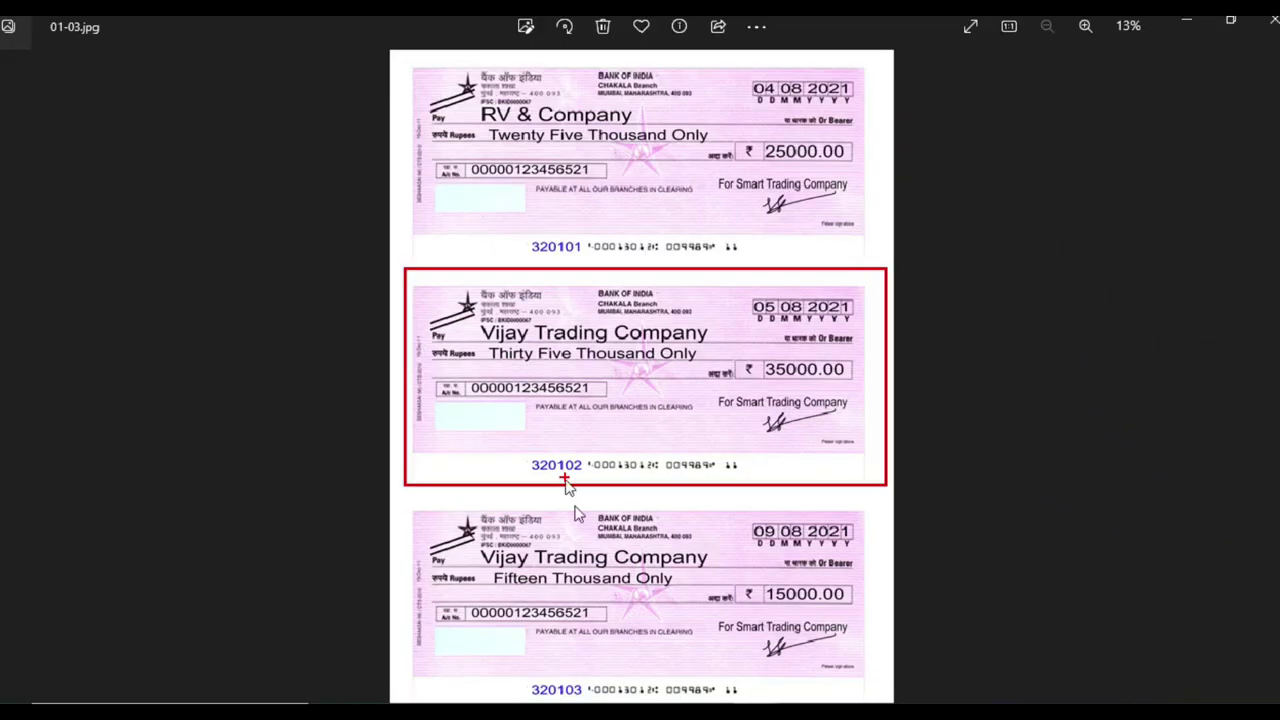
Switch to TallyPrime and complete the payment voucher's number as ch no.320102
mouse_move(797, 700)
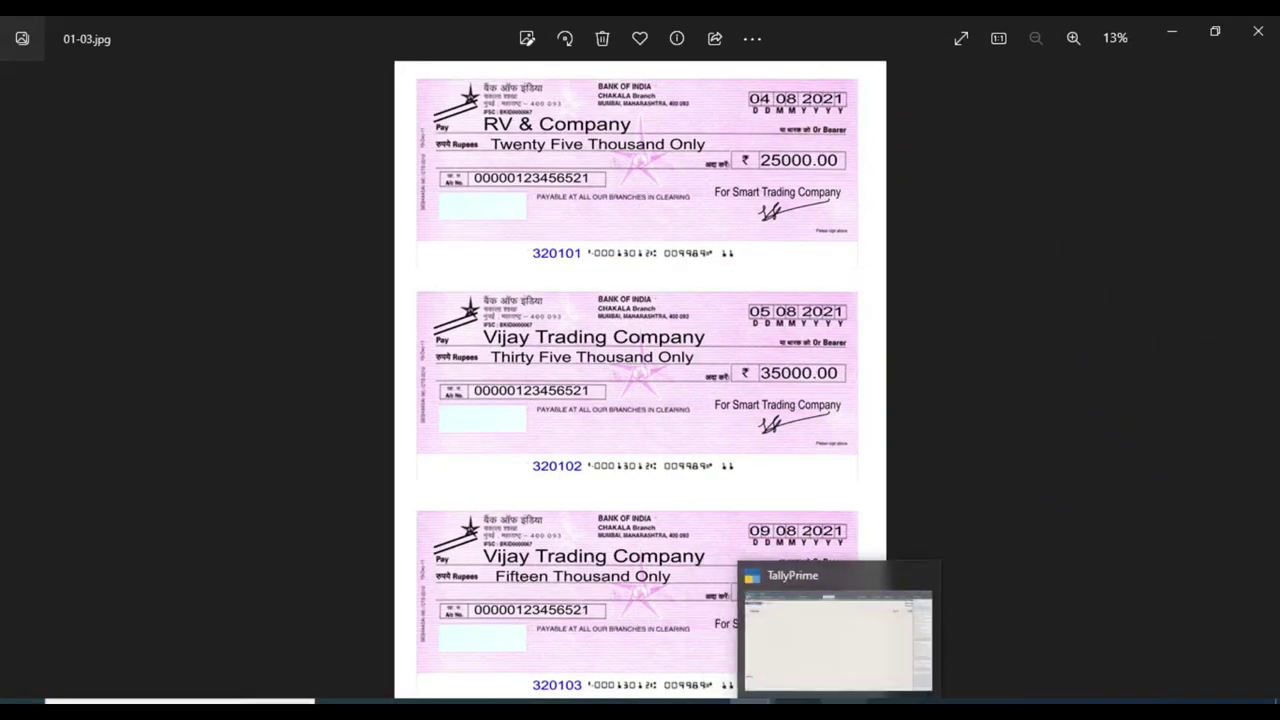
left_click(845, 700)
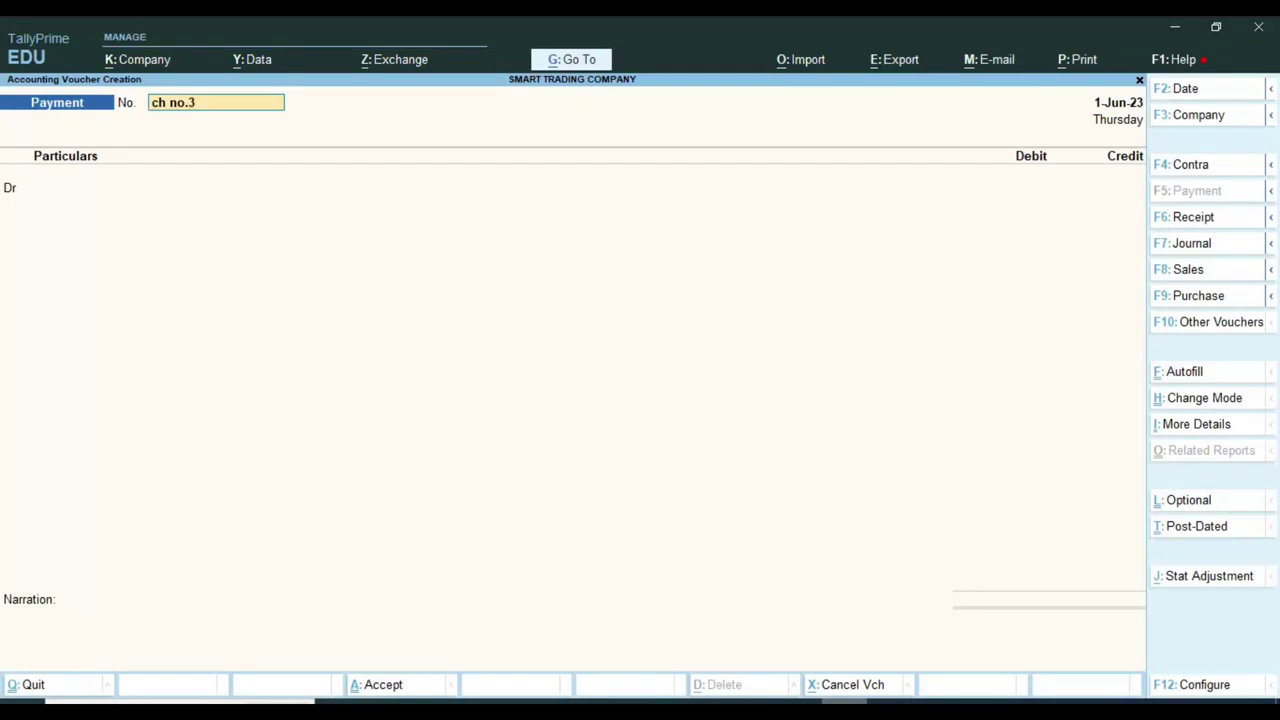
type("20")
key("Return")
key("Return")
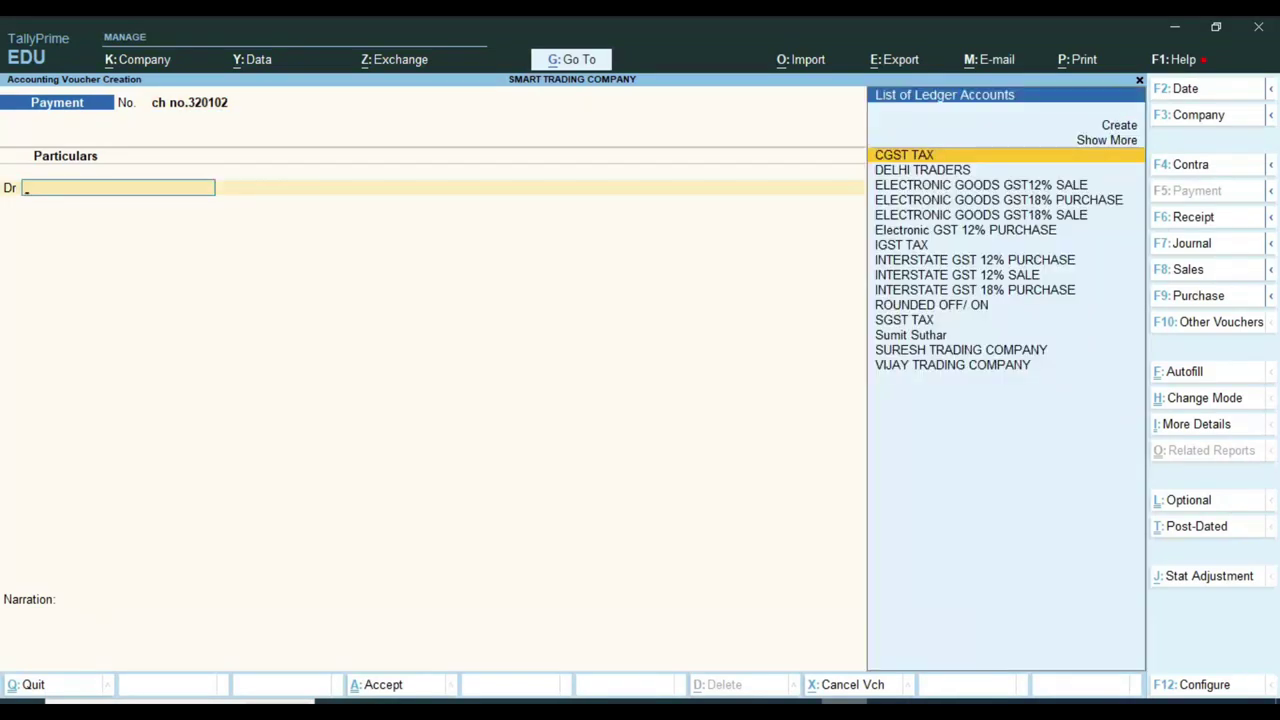
Debit VIJAY TRADING COMPANY with 10,000 and allocate the amount as Agst Ref to pending bill 324
type("Vi")
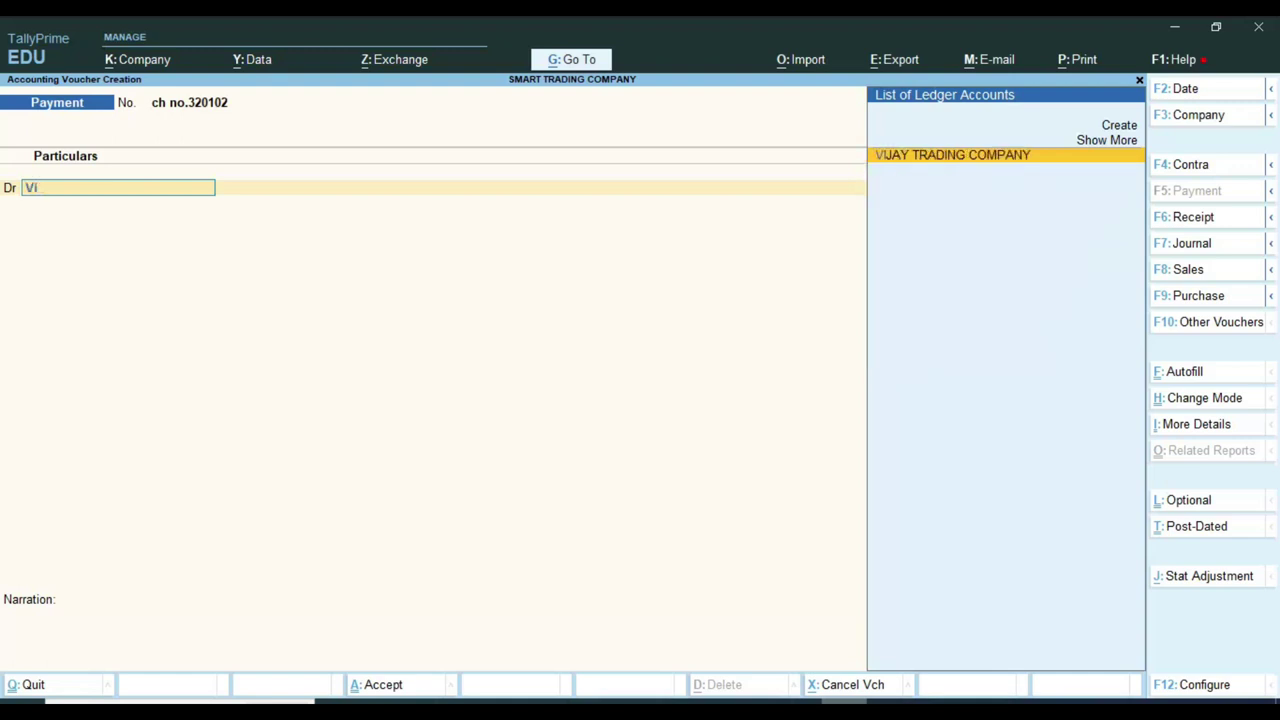
key("Return")
type("10000")
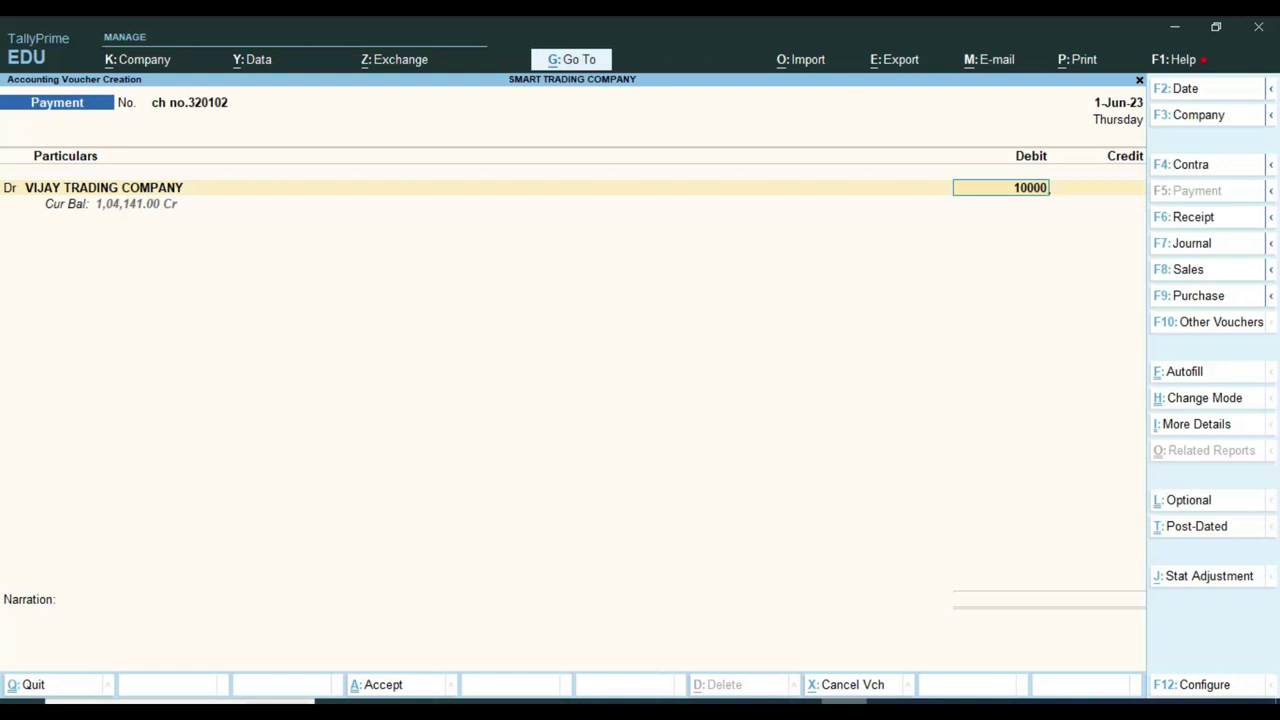
key("Return")
key("Return")
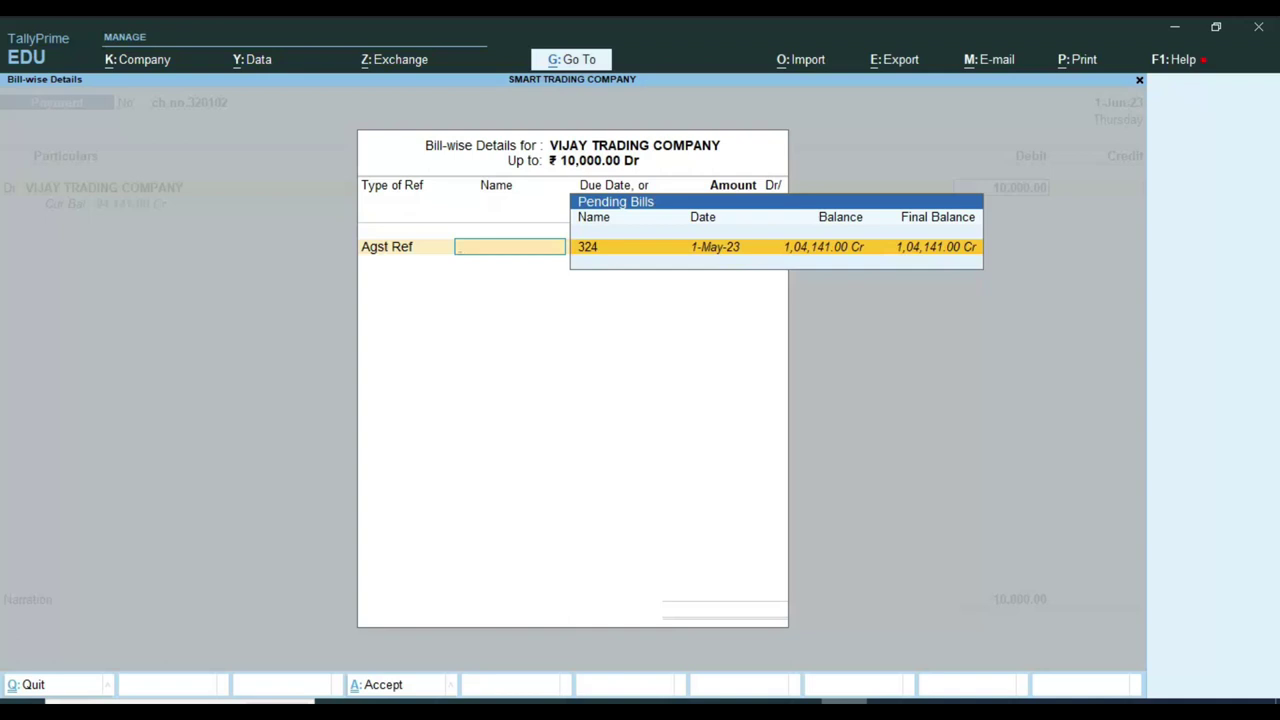
key("Return")
key("Return")
key("Return")
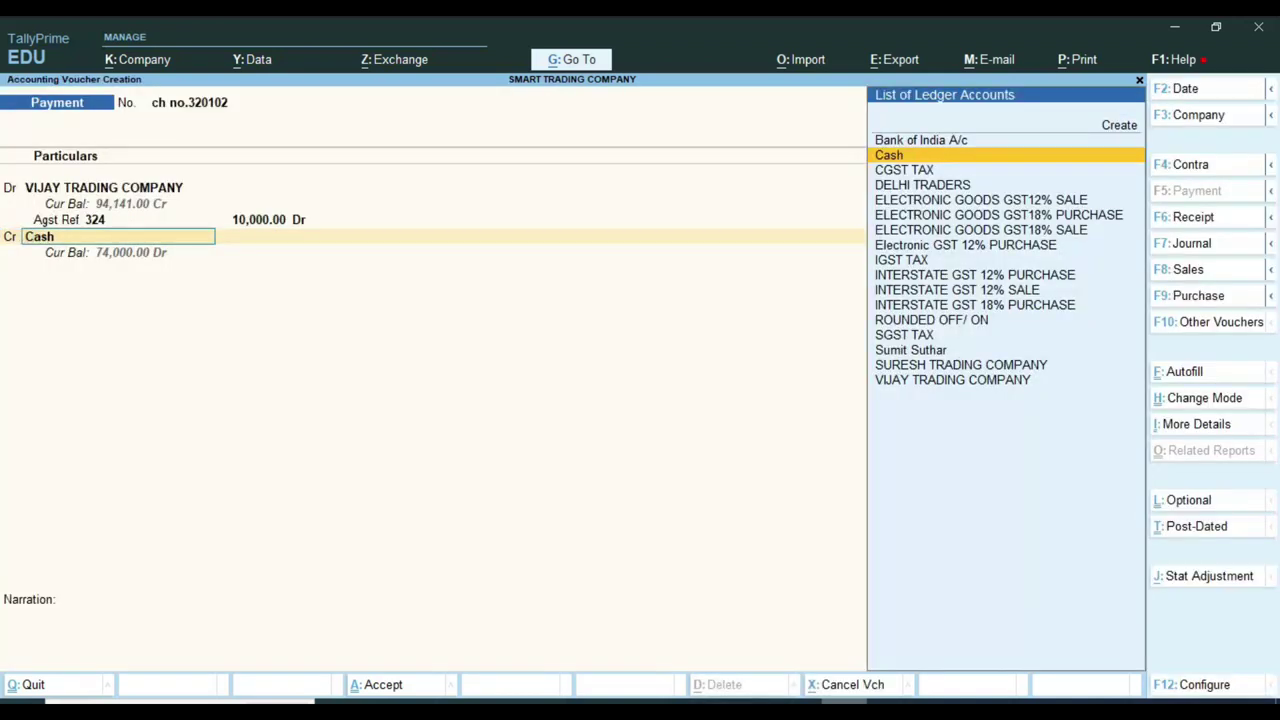
Credit Bank of India A/c with 10,000 in the payment voucher
key("Up")
key("Return")
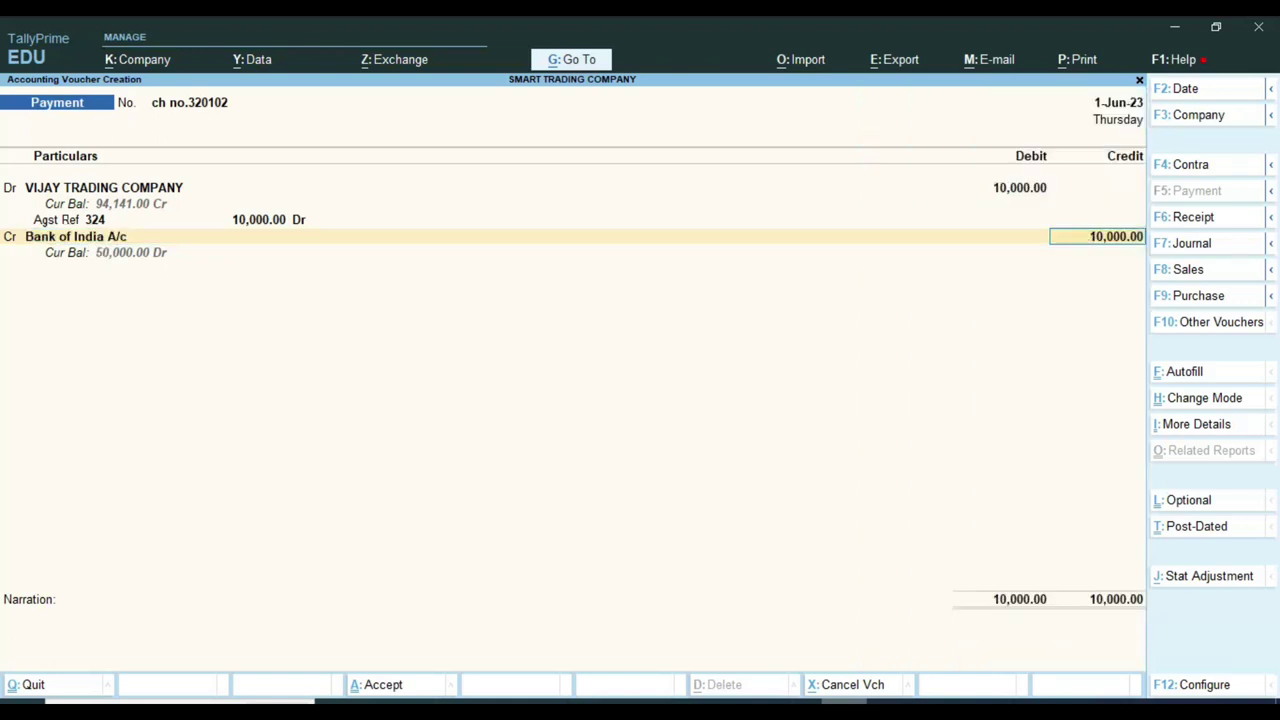
key("Return")
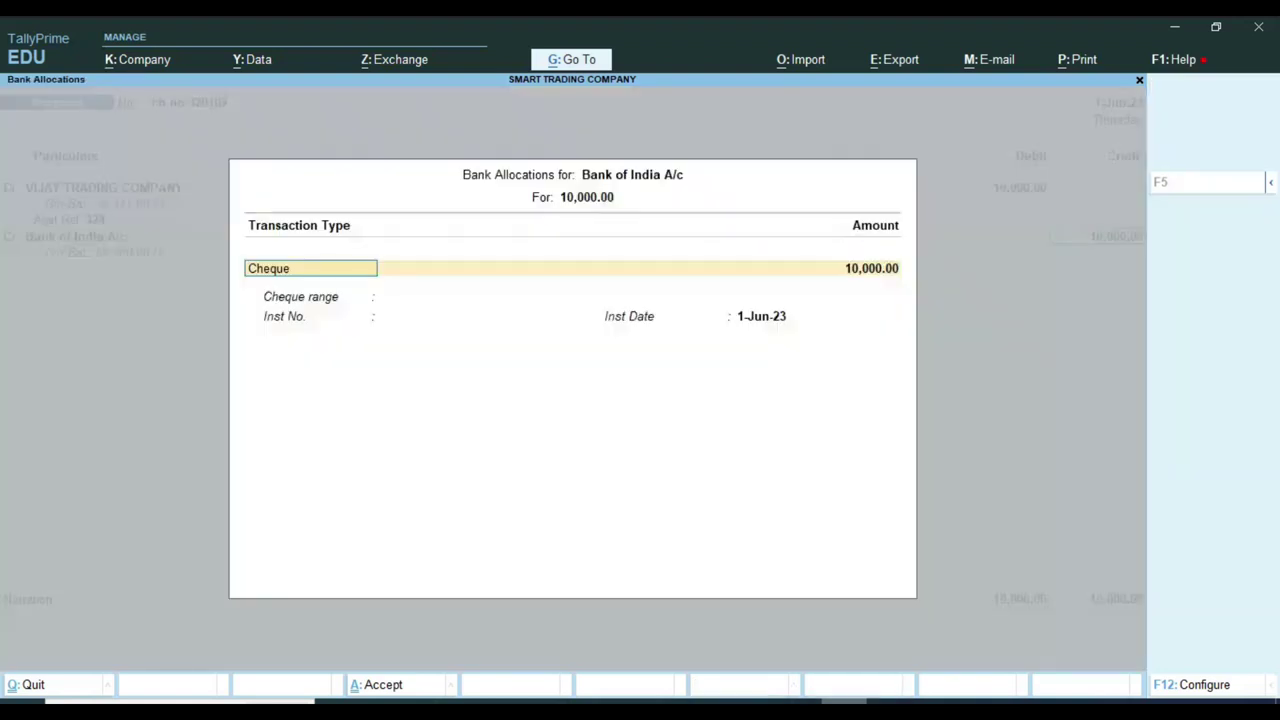
Allocate the bank credit as a Cheque with cheque range Not Applicable and no instrument number, and save the payment voucher without a narration
key("Return")
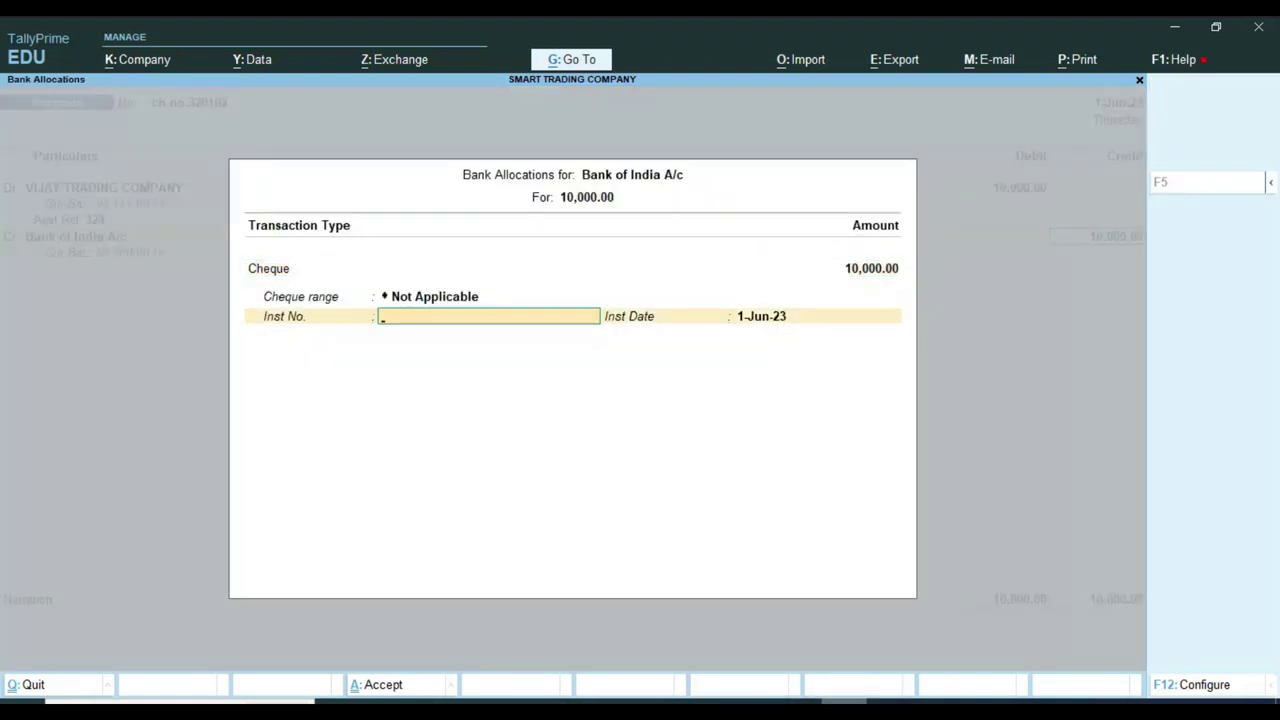
key("BackSpace")
key("Return")
key("Return")
key("Return")
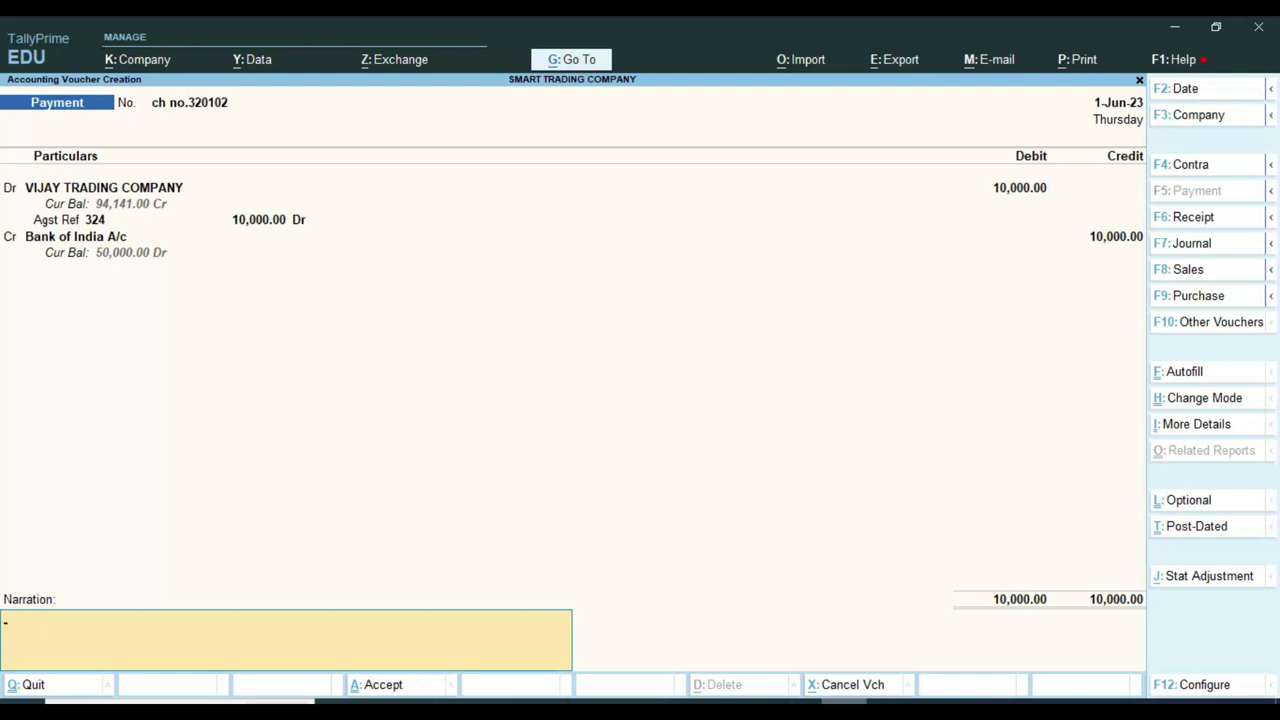
key("Return")
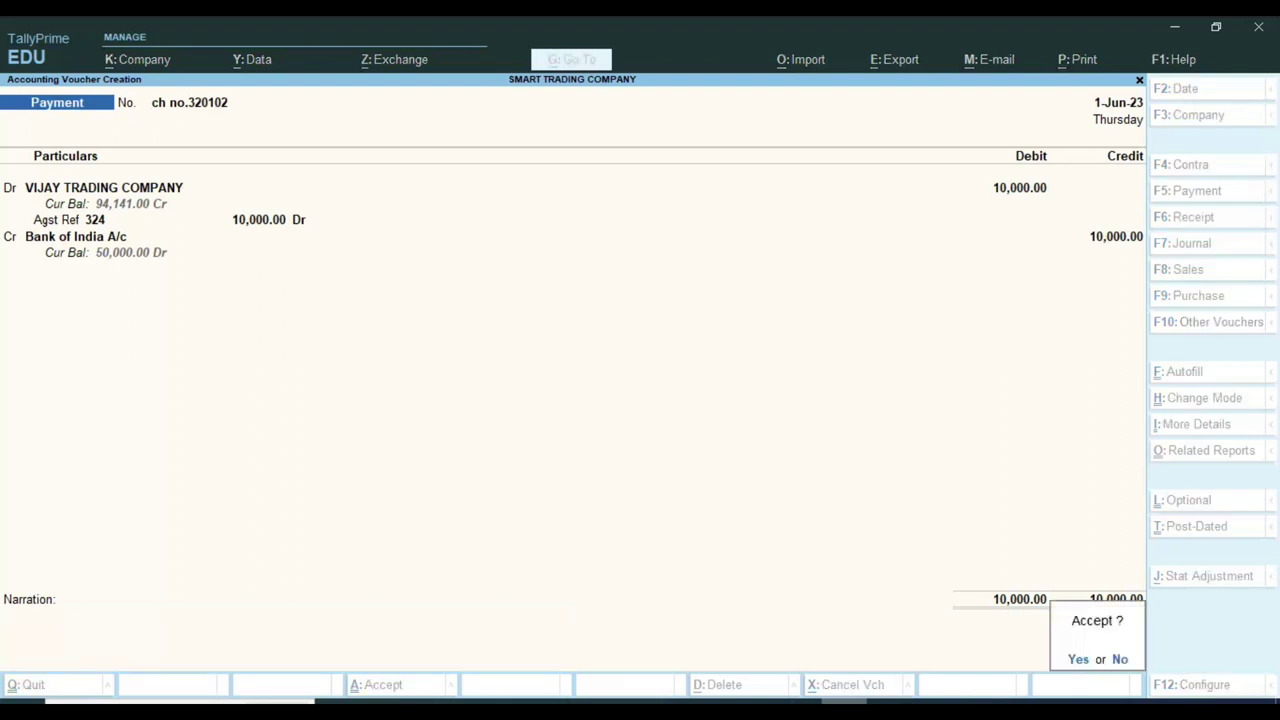
key("y")
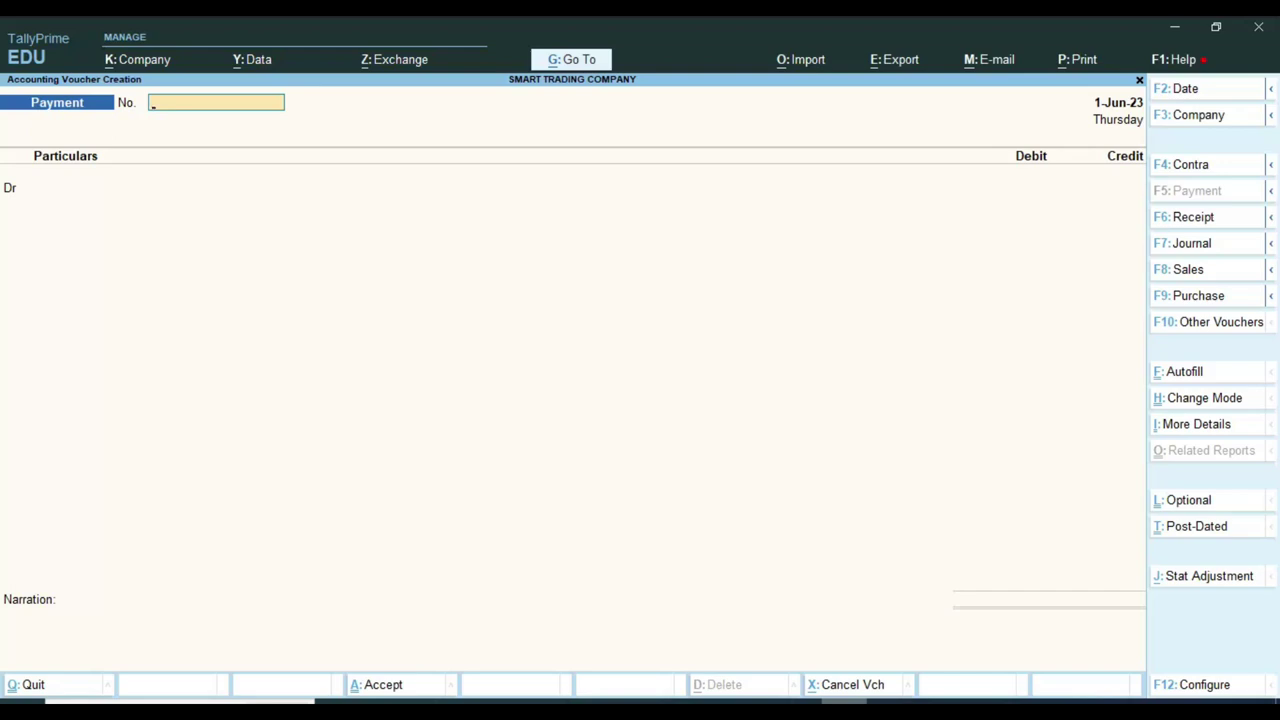
Switch to the Word notes and examine the debit and credit lines of the Receipt in Bank entry
left_click(798, 700)
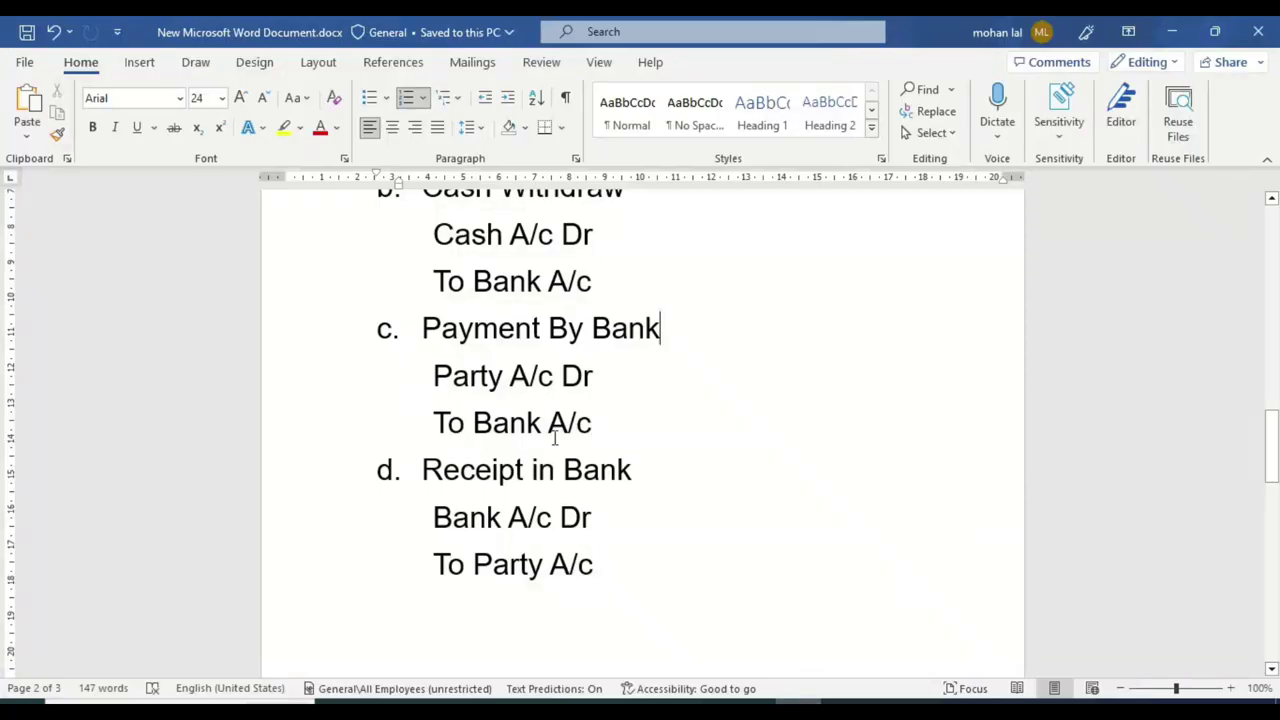
scroll(618, 444, "down", 3)
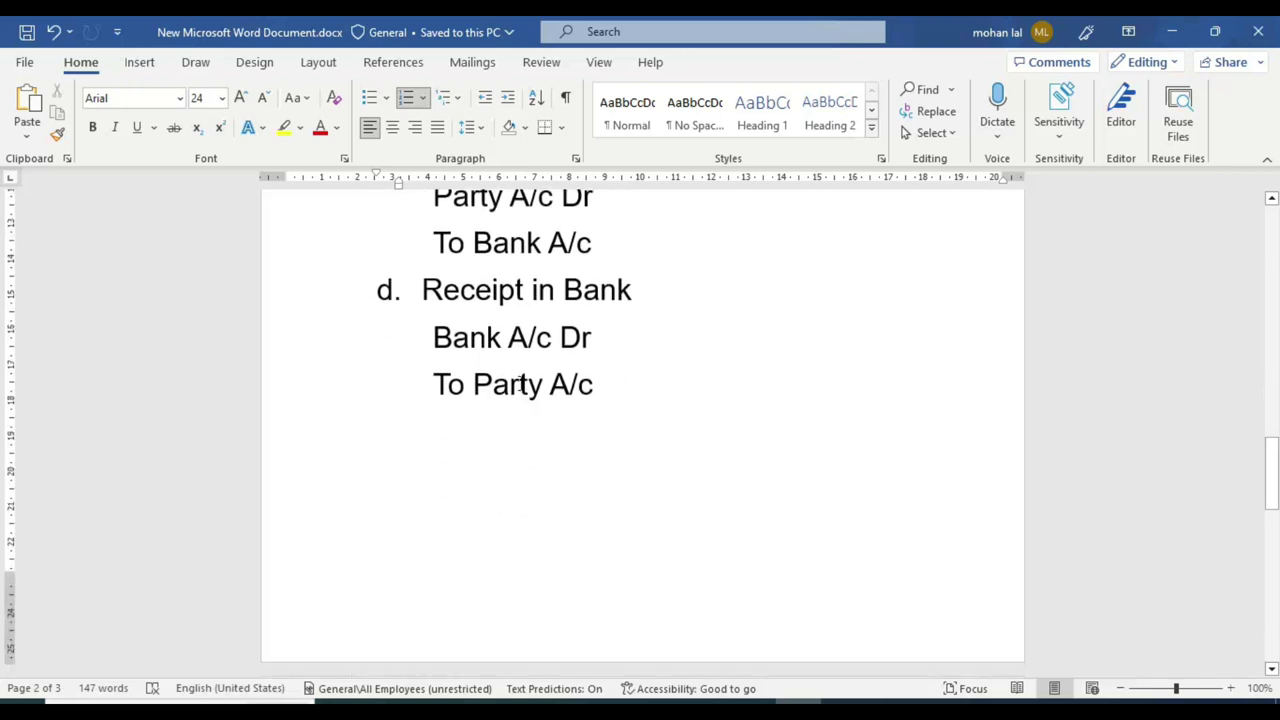
left_click(487, 345)
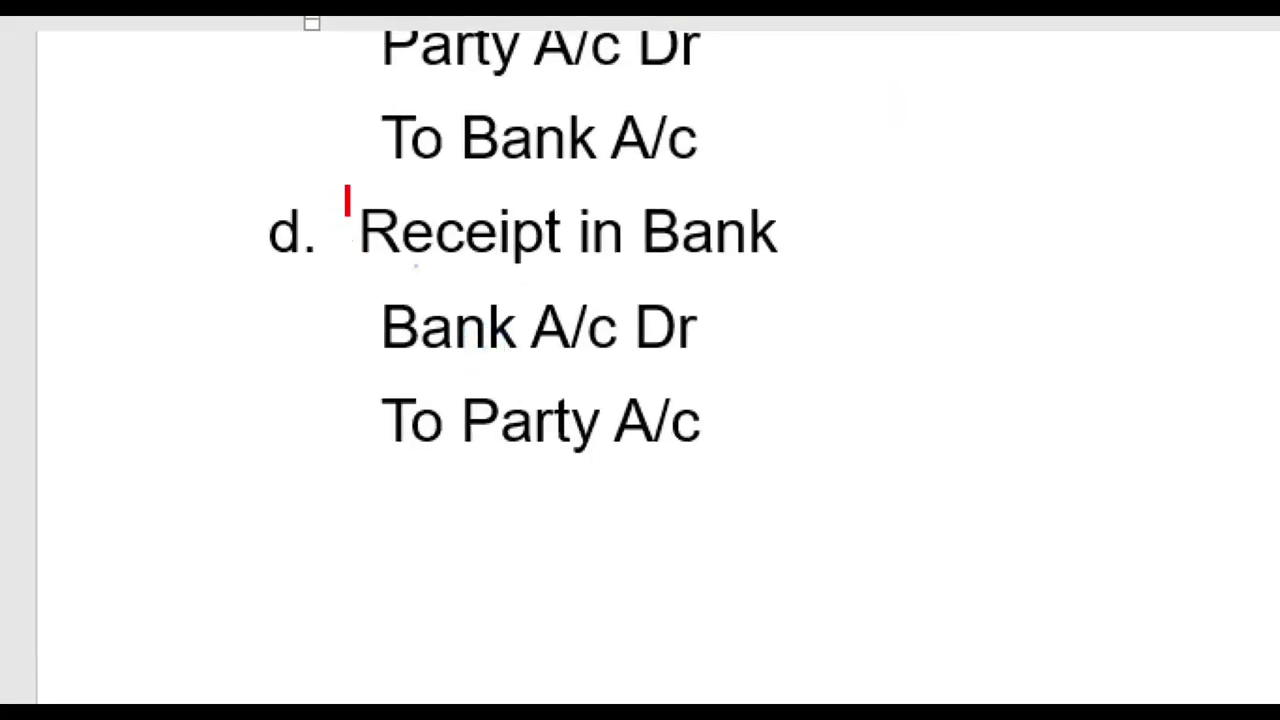
mouse_move(347, 186)
left_mouse_down()
mouse_move(723, 437)
mouse_move(852, 463)
left_mouse_up()
mouse_move(360, 366)
left_mouse_down()
mouse_move(714, 366)
mouse_move(400, 280)
mouse_move(380, 344)
mouse_move(571, 537)
mouse_move(646, 387)
mouse_move(312, 385)
left_mouse_up()
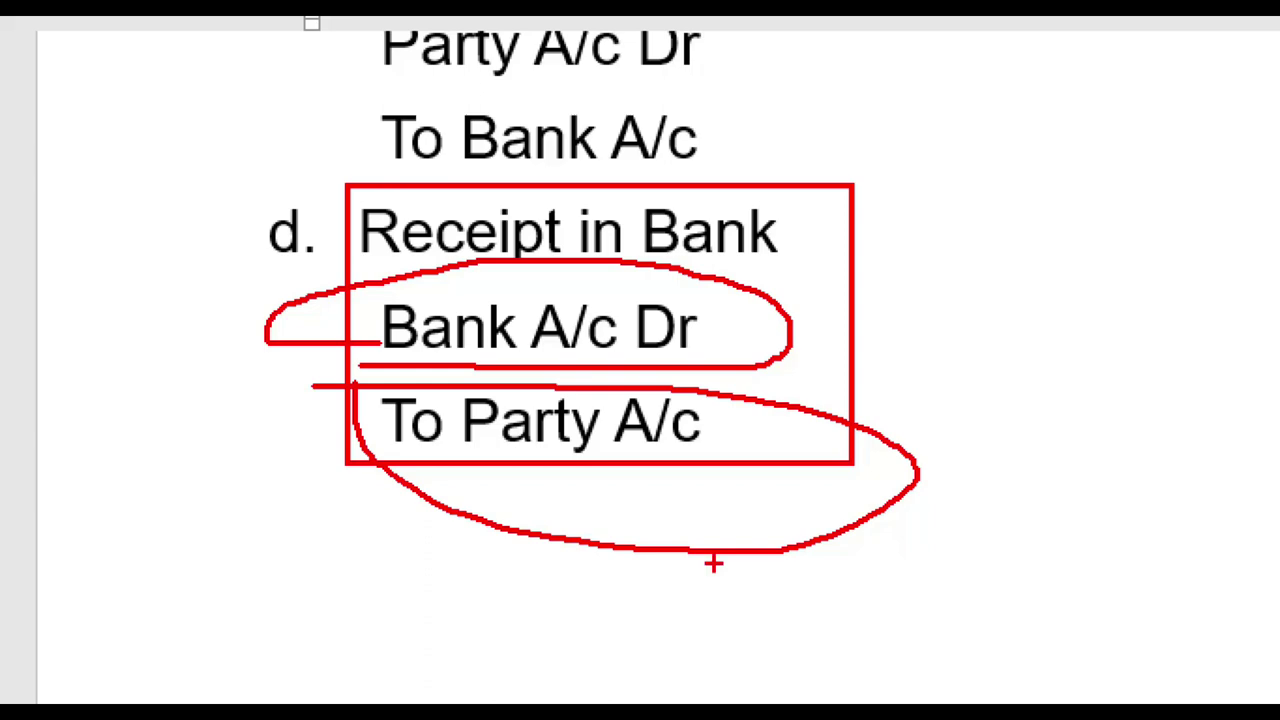
key("Escape")
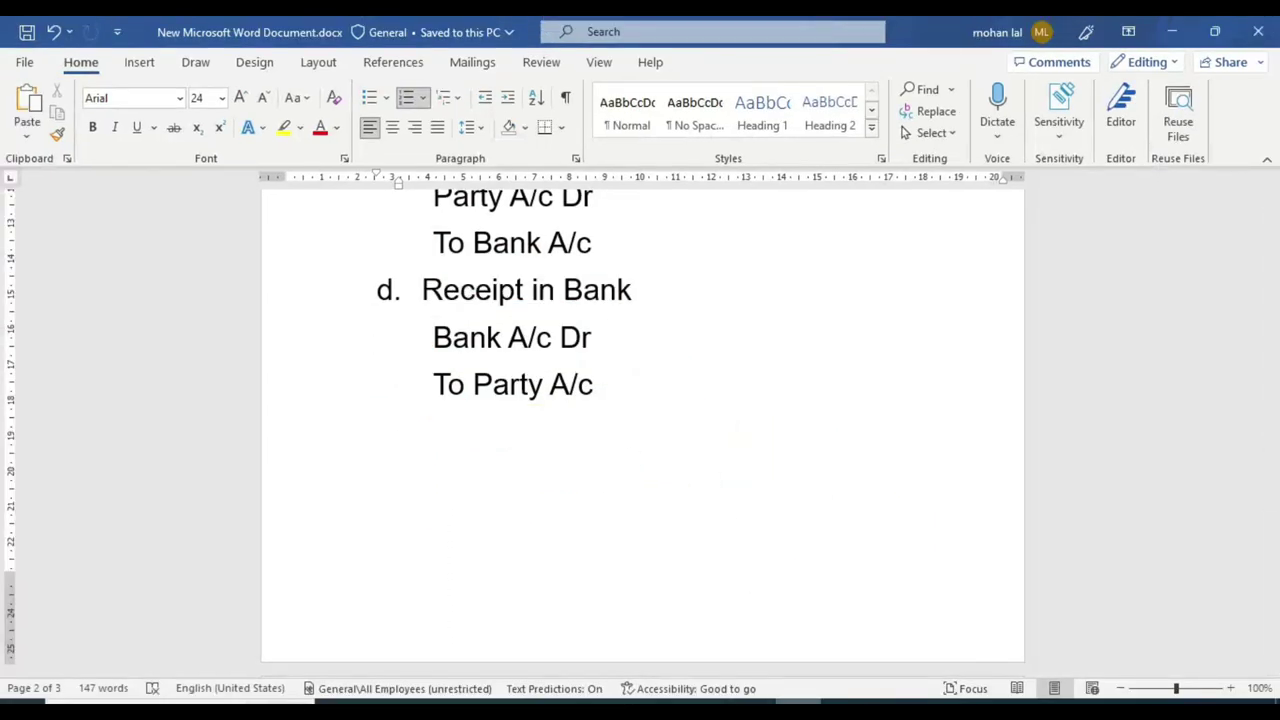
Switch to TallyPrime and start a receipt voucher with "ch no" as its voucher number
key("alt+Tab")
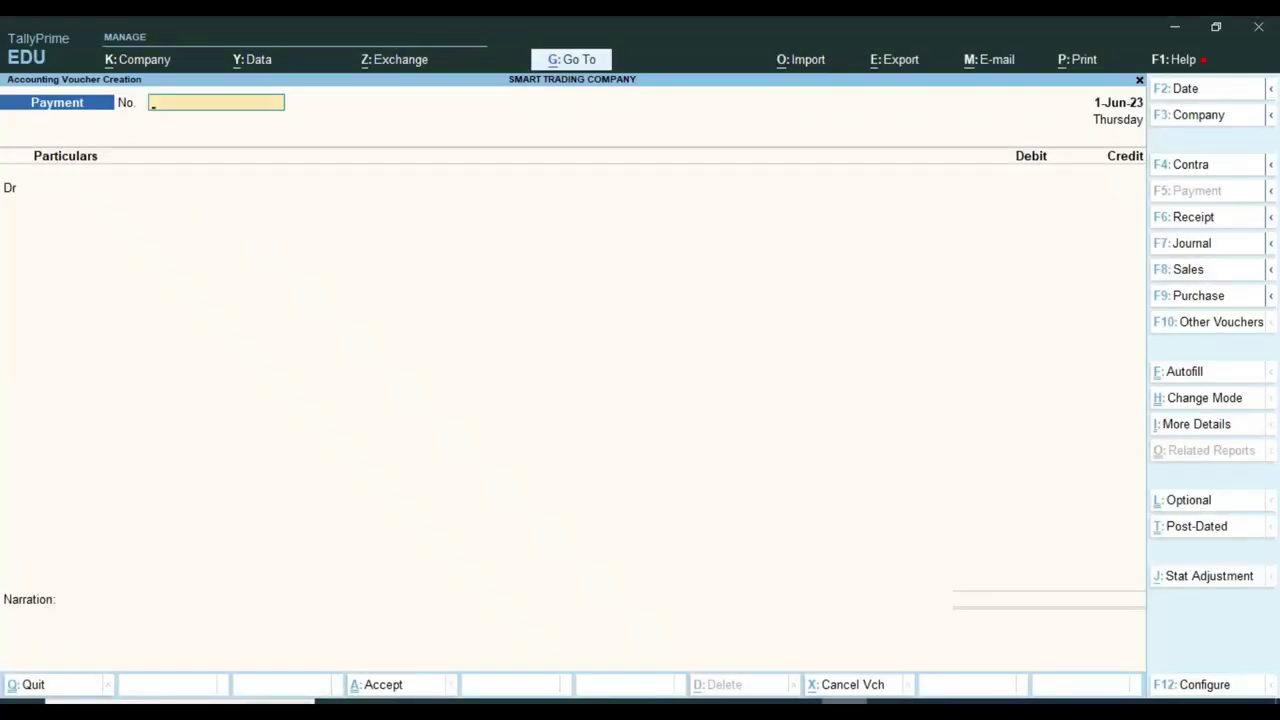
left_click(1193, 217)
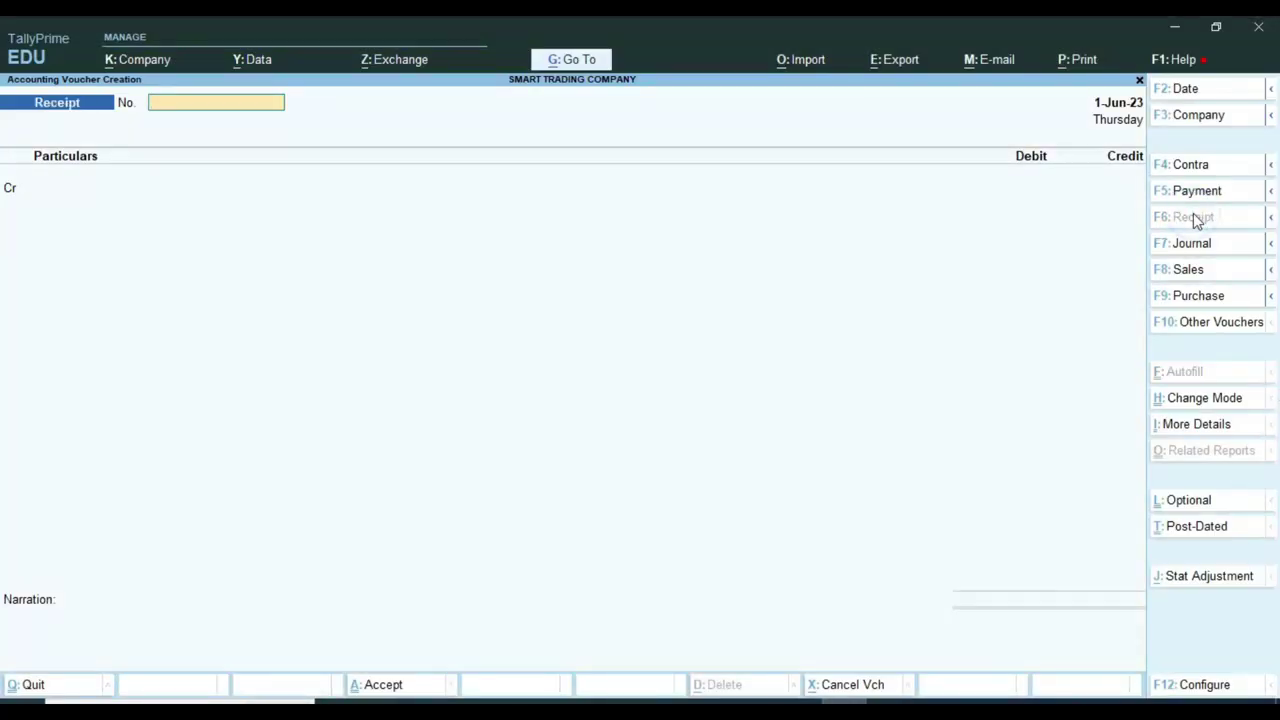
type("ch no")
key("Return")
key("Return")
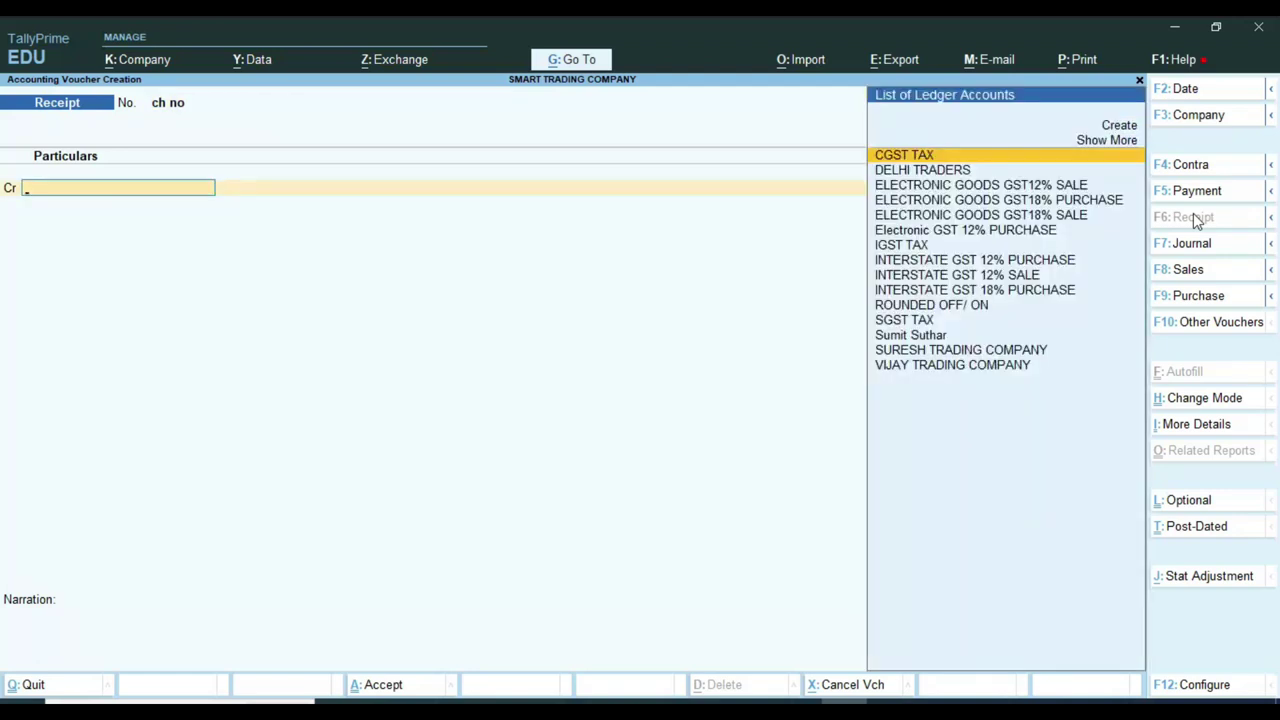
Credit SURESH TRADING COMPANY with 2,000 and allocate the amount as Agst Ref to bill 0001
type("Su")
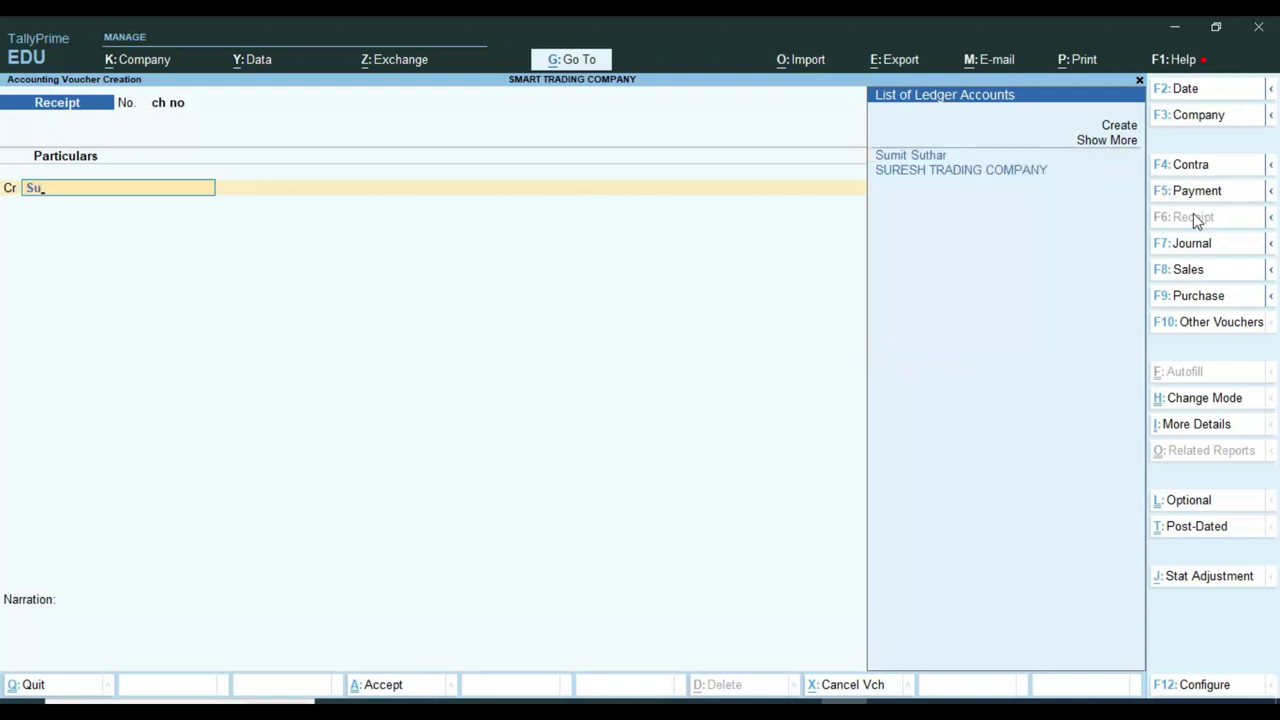
key("Down")
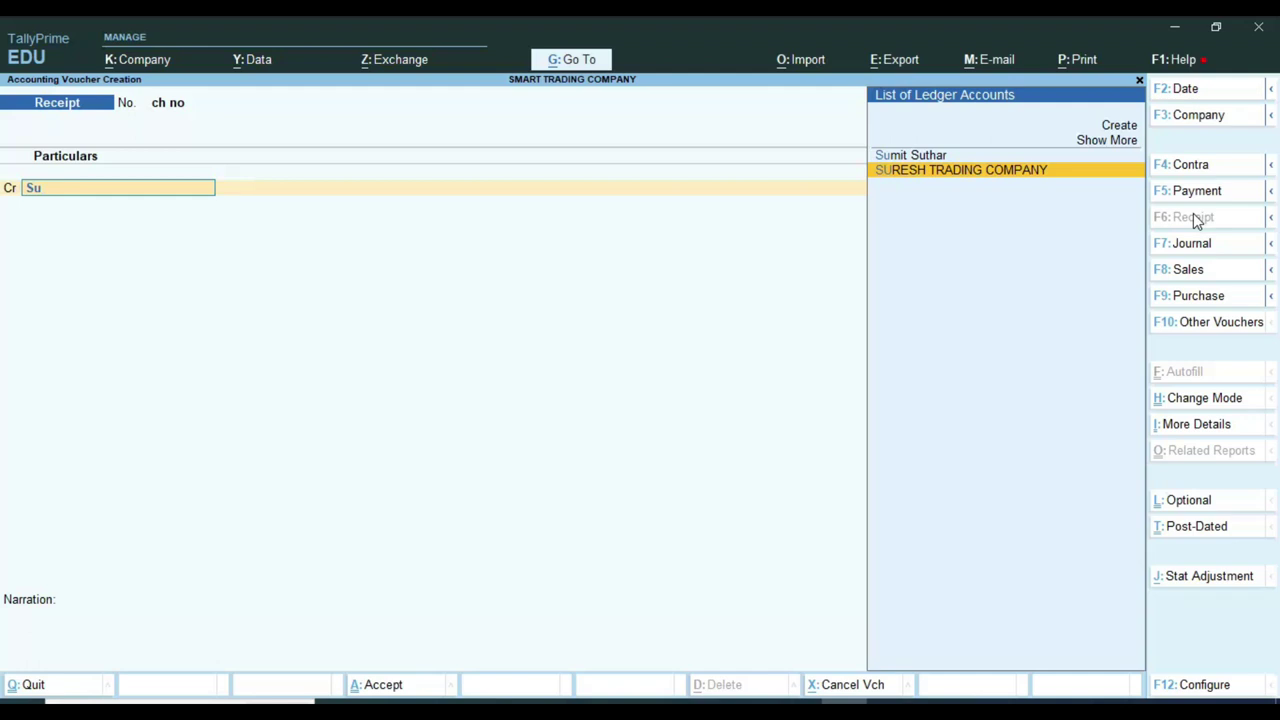
key("Return")
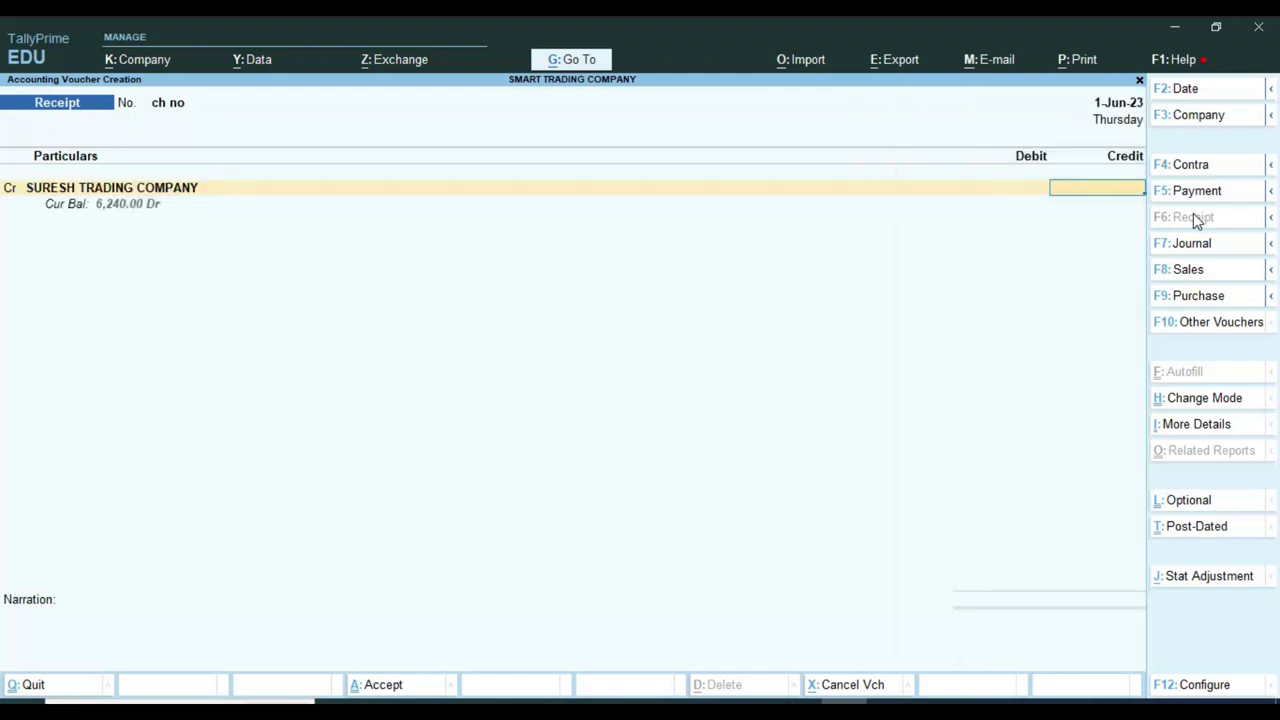
type("2000")
key("Return")
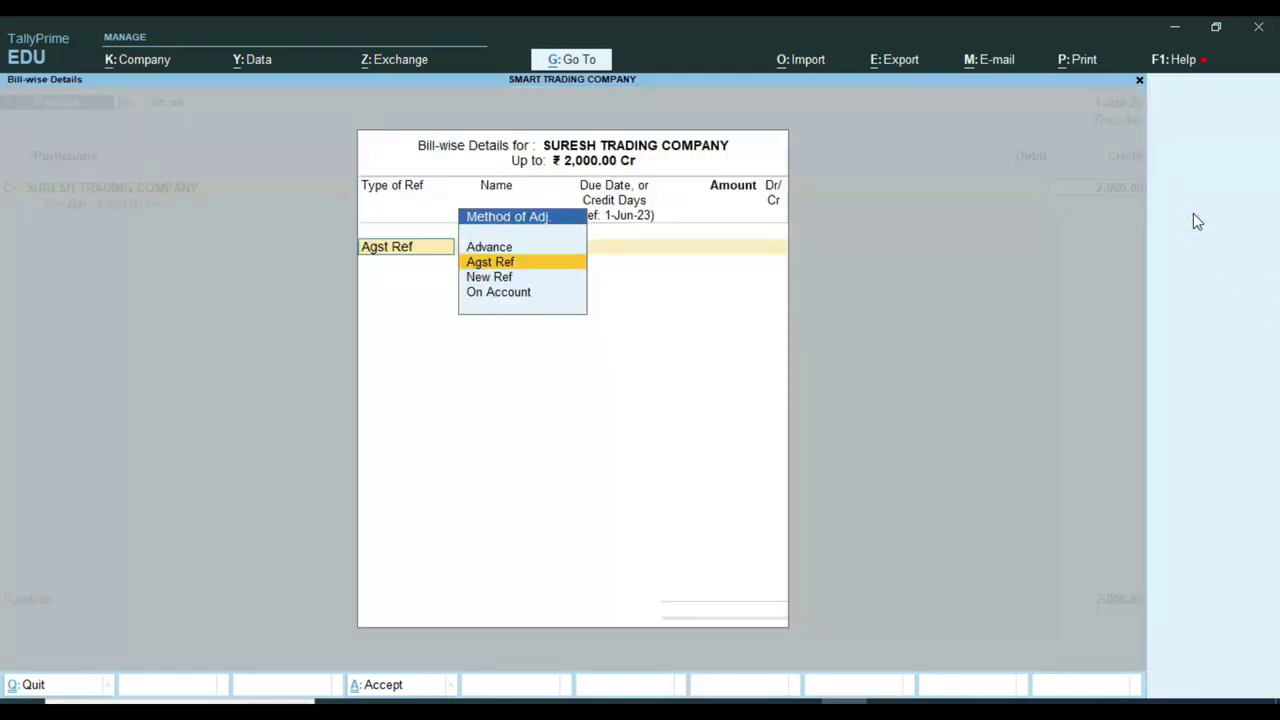
key("Return")
key("Return")
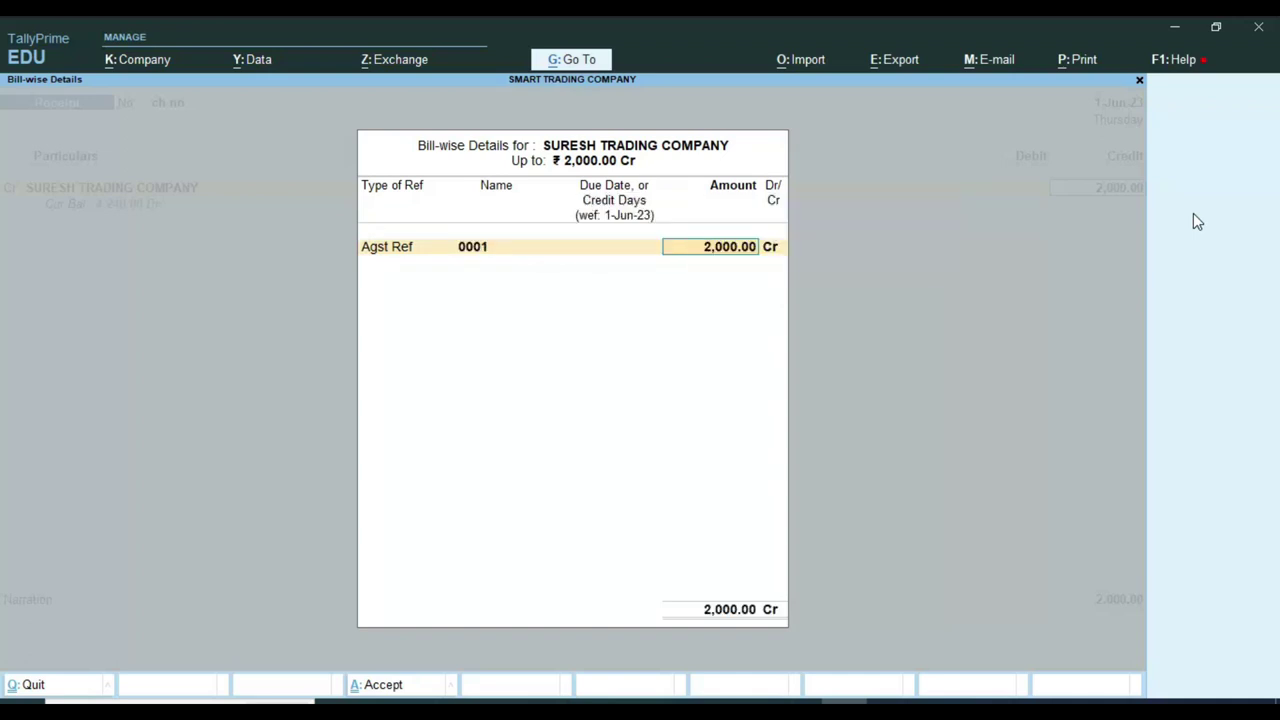
key("Return")
key("Return")
key("Return")
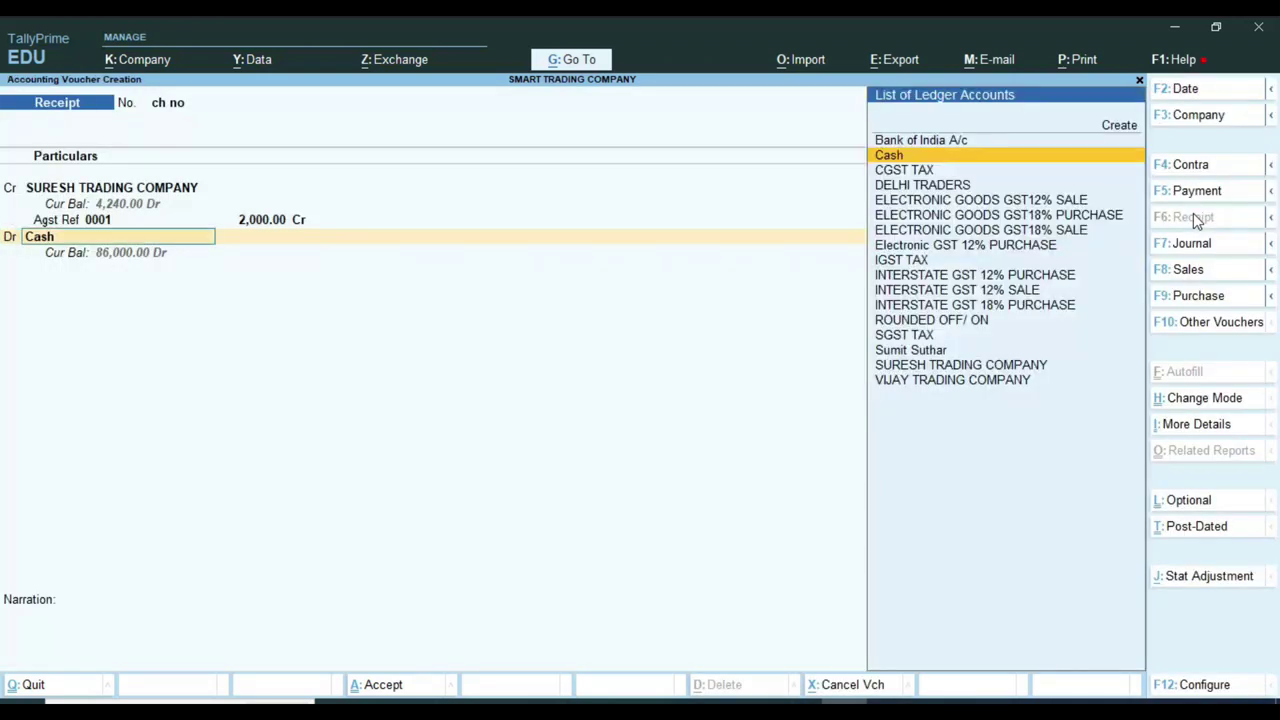
Debit Bank of India A/c with 2,000 in the receipt voucher and compare the entry with the Receipt in Bank lines in the Word notes
key("Up")
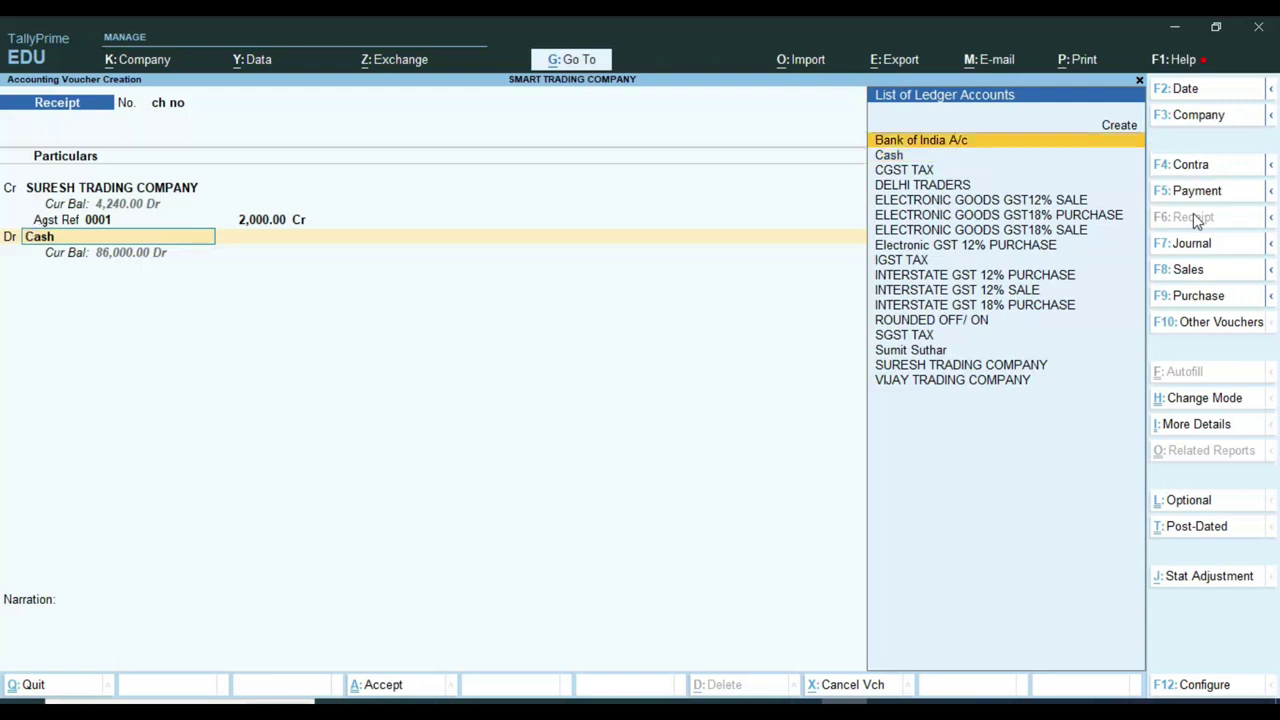
key("Return")
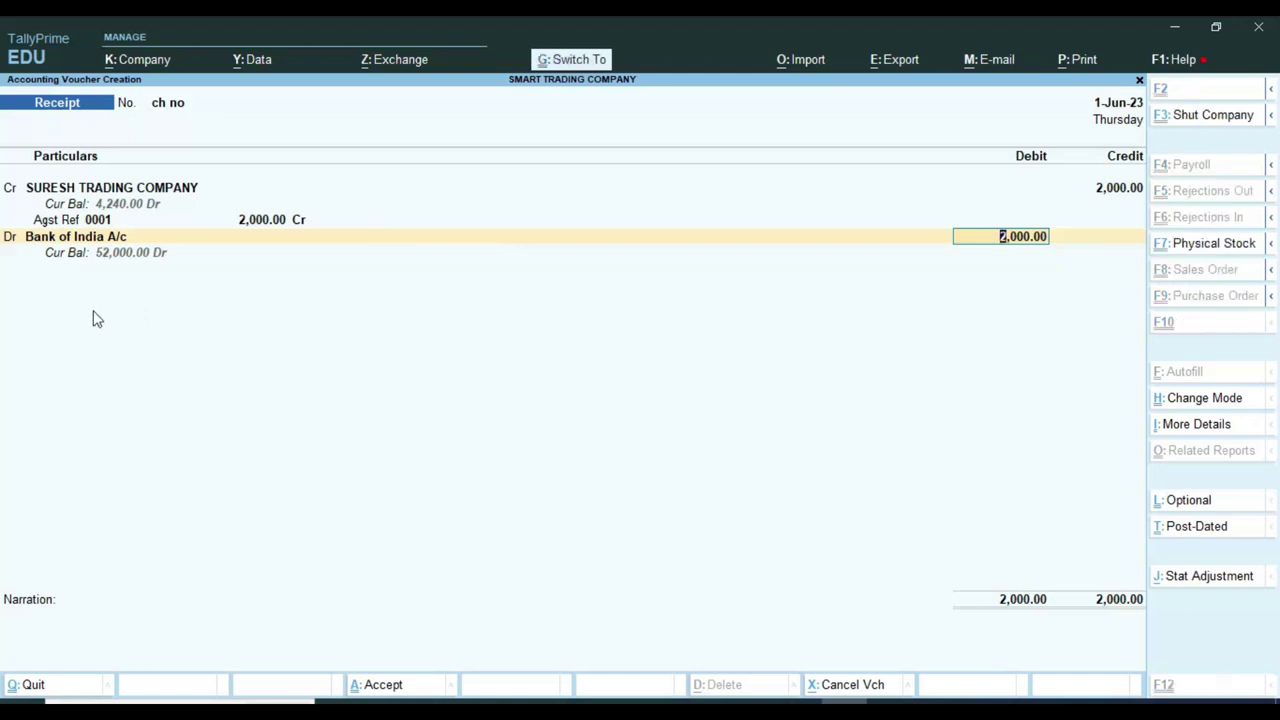
key("ctrl+1")
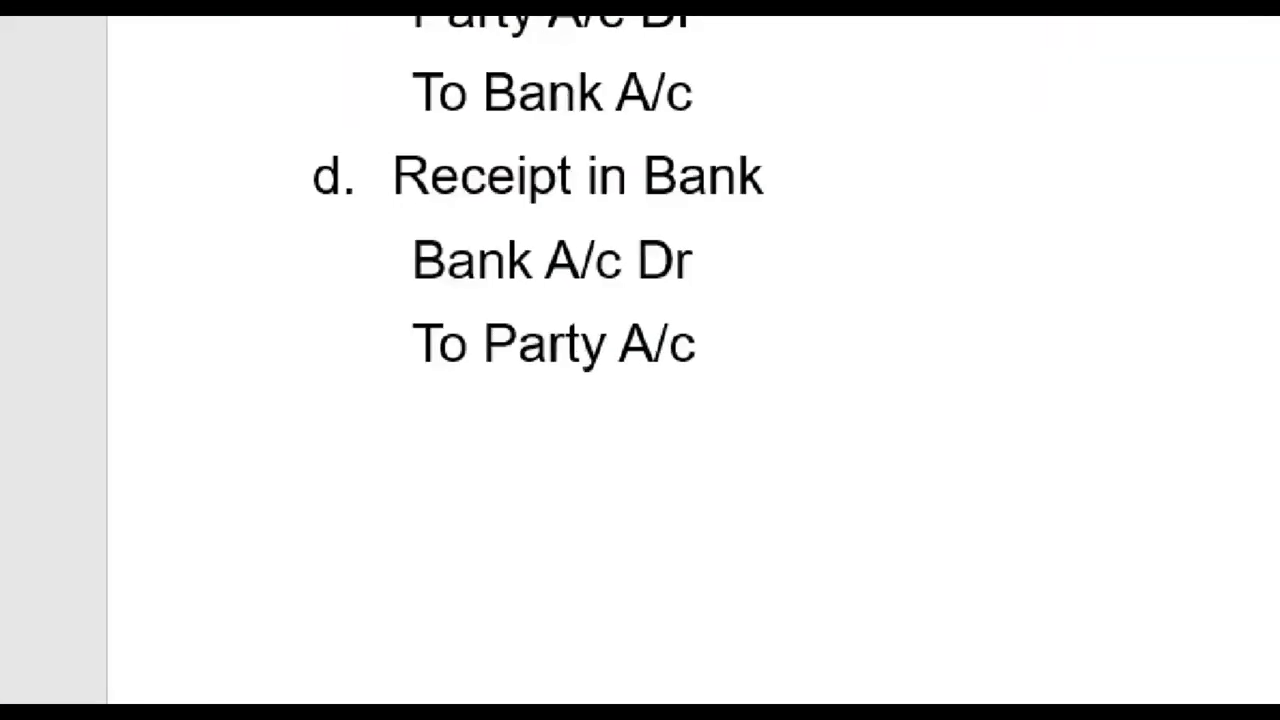
left_click_drag(410, 278, 881, 464)
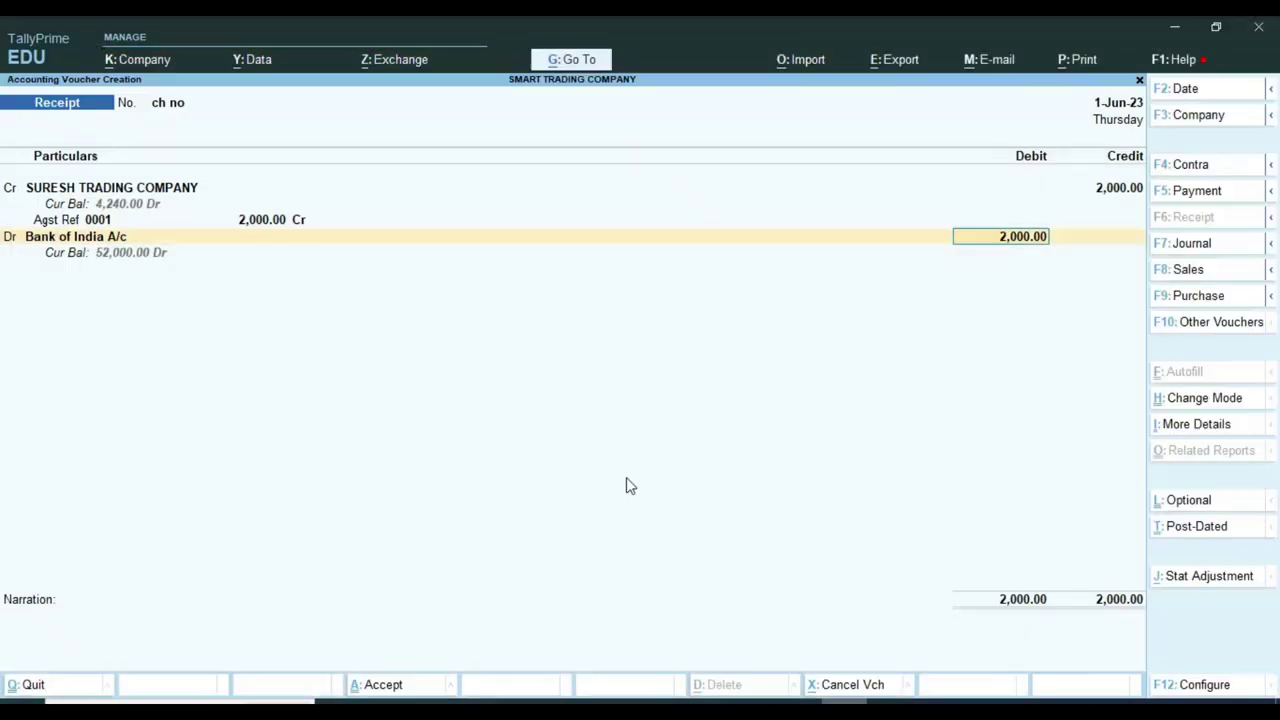
key("ctrl")
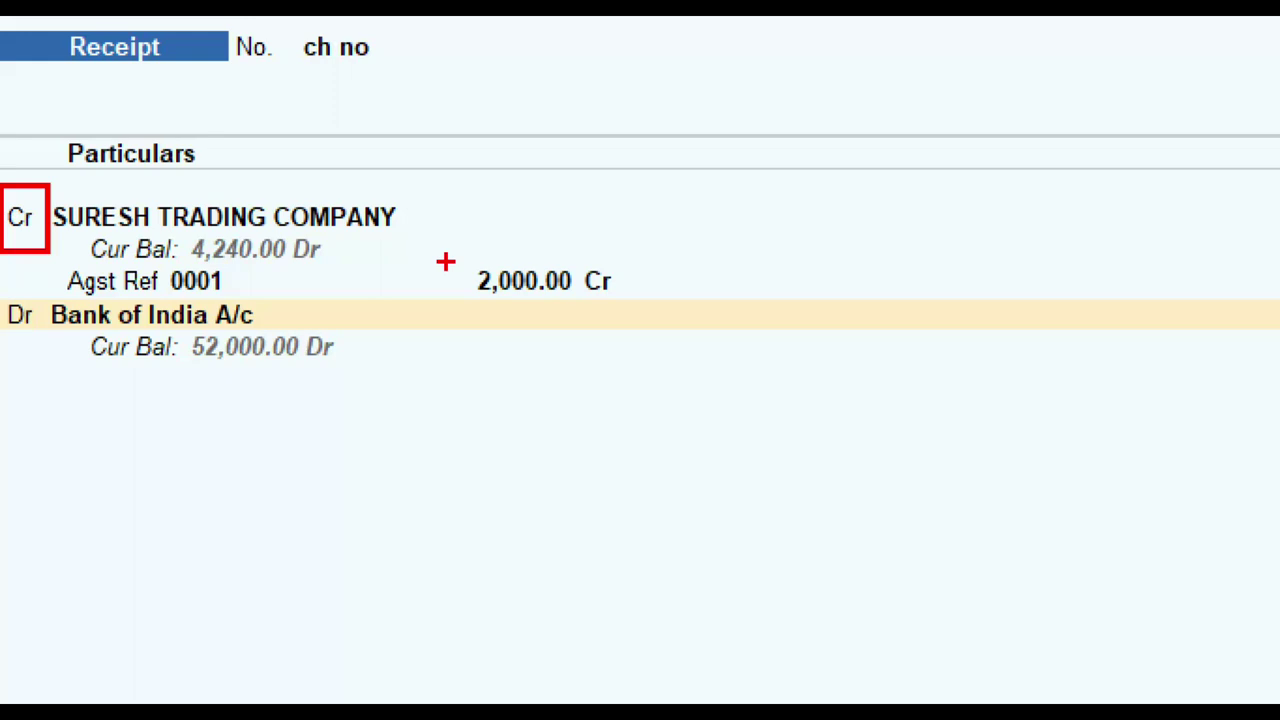
Allocate the bank debit as Cheque/DD dated 1-Jun-23 without instrument number or bank name, and save the receipt voucher without a narration
key("Return")
key("Return")
key("Return")
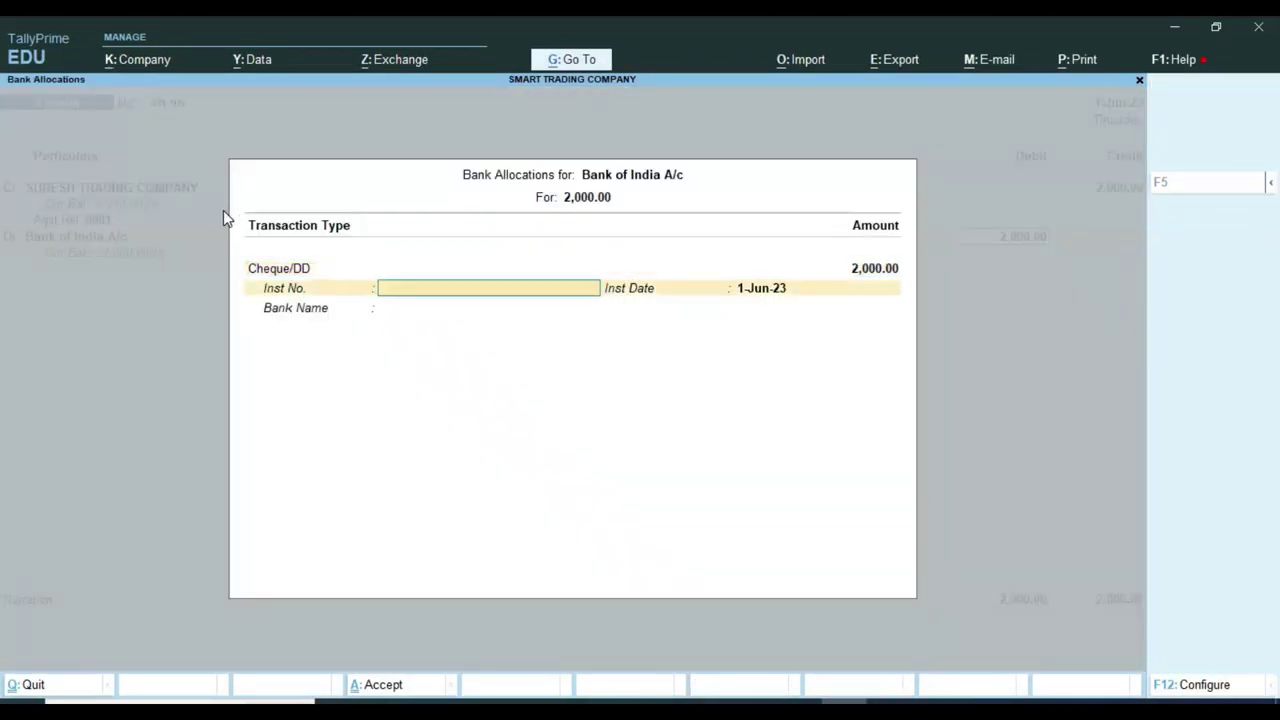
key("Return")
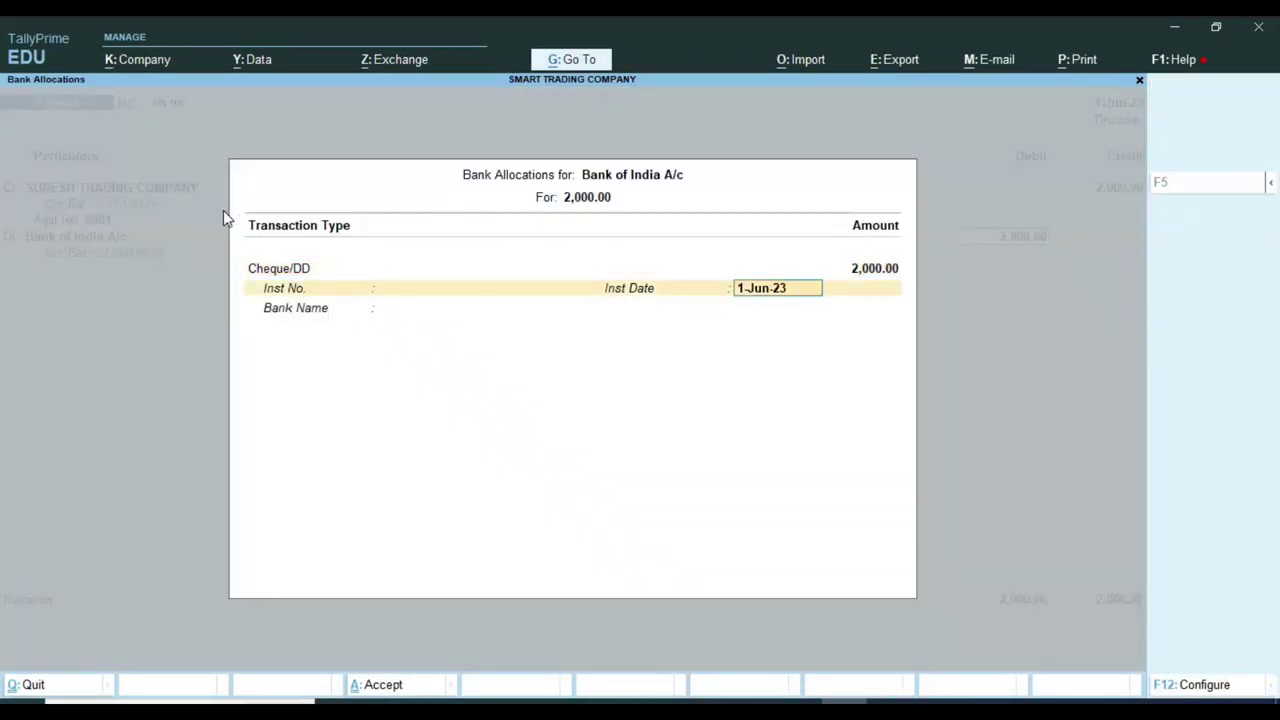
key("Return")
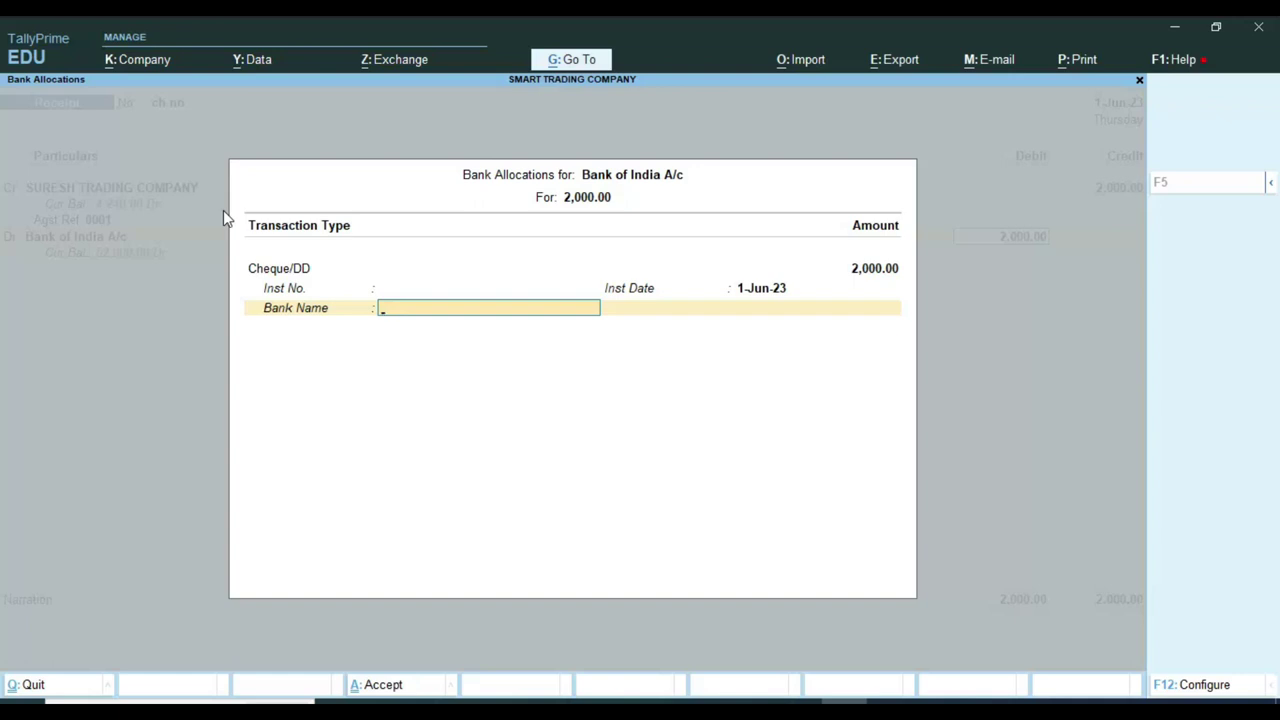
key("Return")
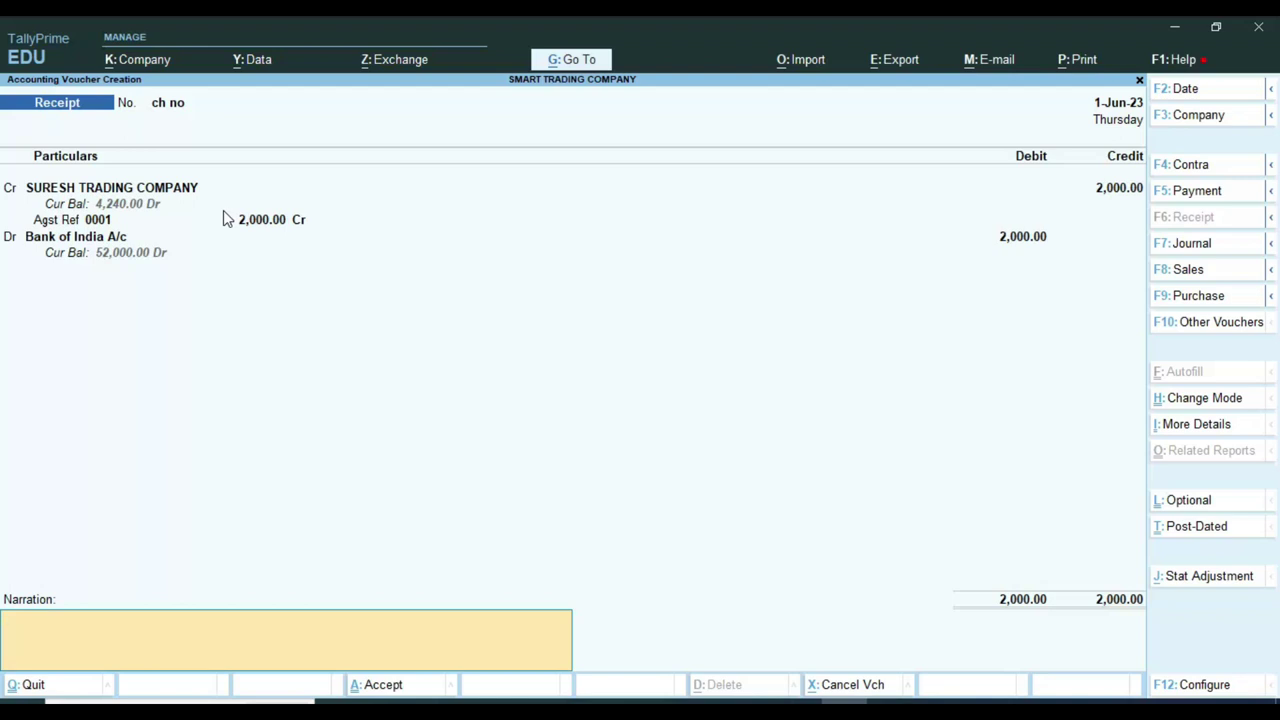
key("Return")
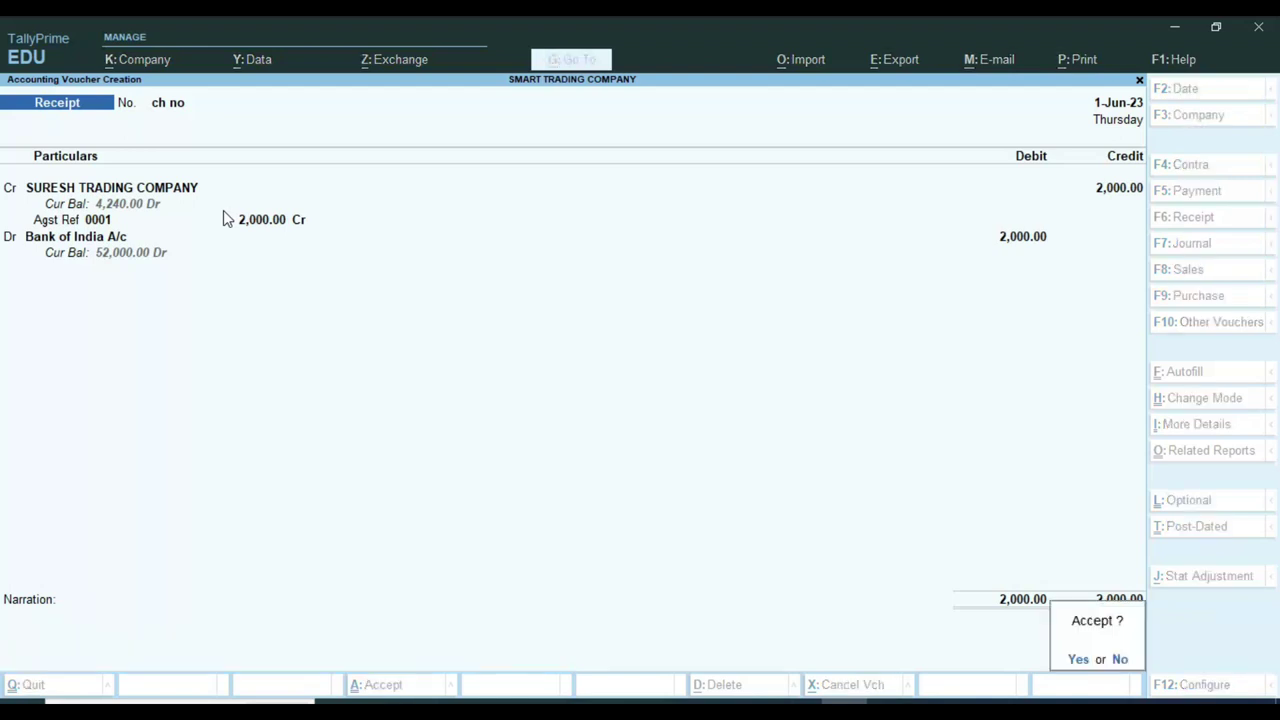
key("Return")
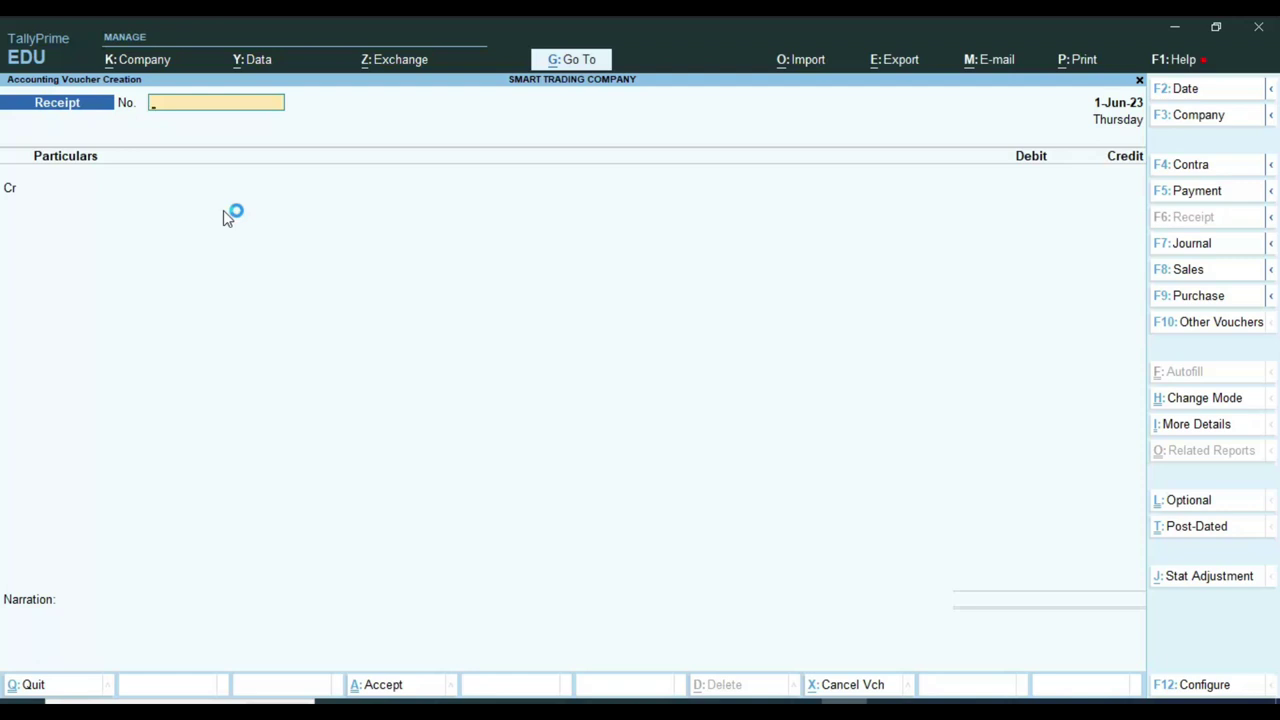
Leave voucher entry and display the ledger vouchers report for Bank of India A/c from the account books
key("Escape")
key("Up")
key("Up")
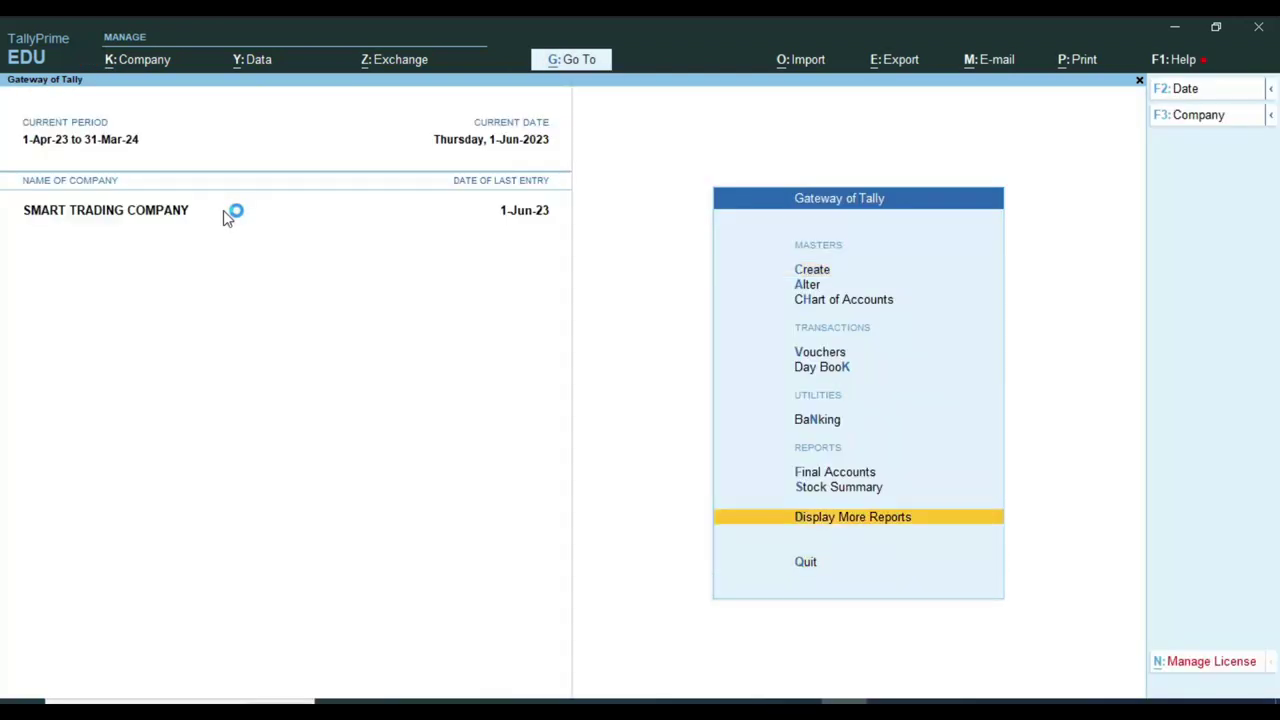
key("Return")
key("Down")
key("Down")
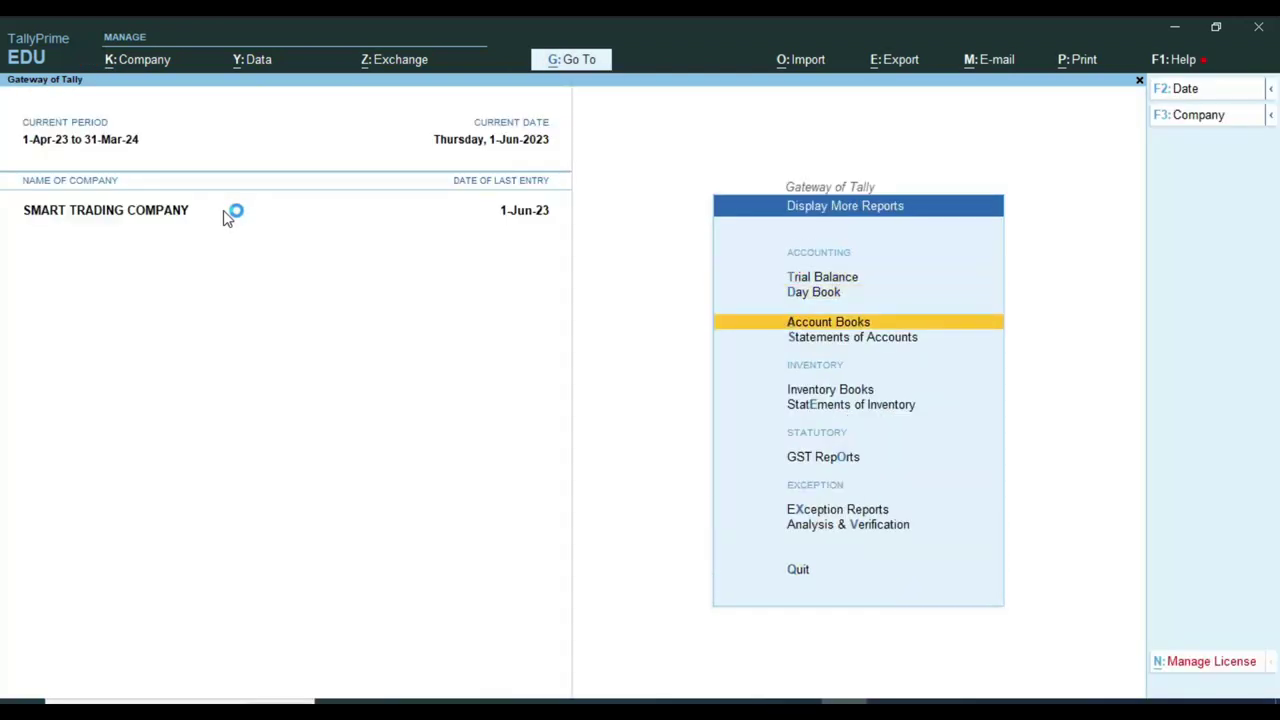
key("Return")
key("Down")
key("Return")
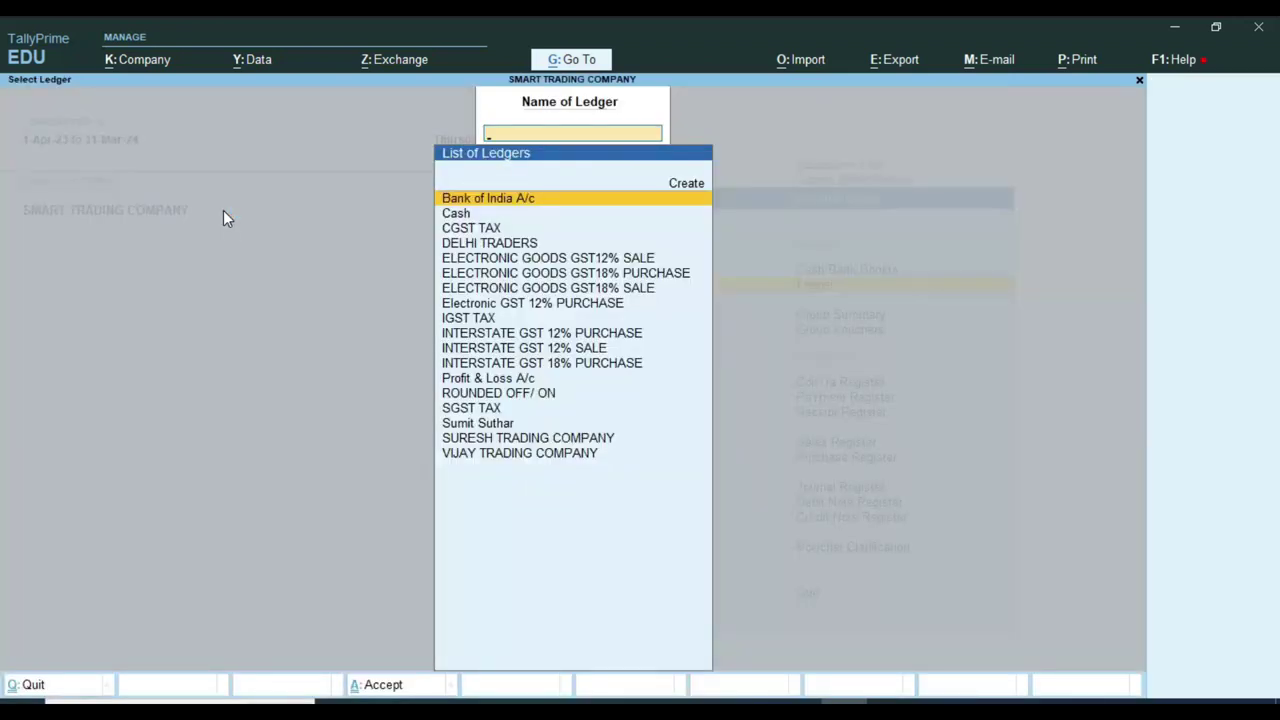
key("Return")
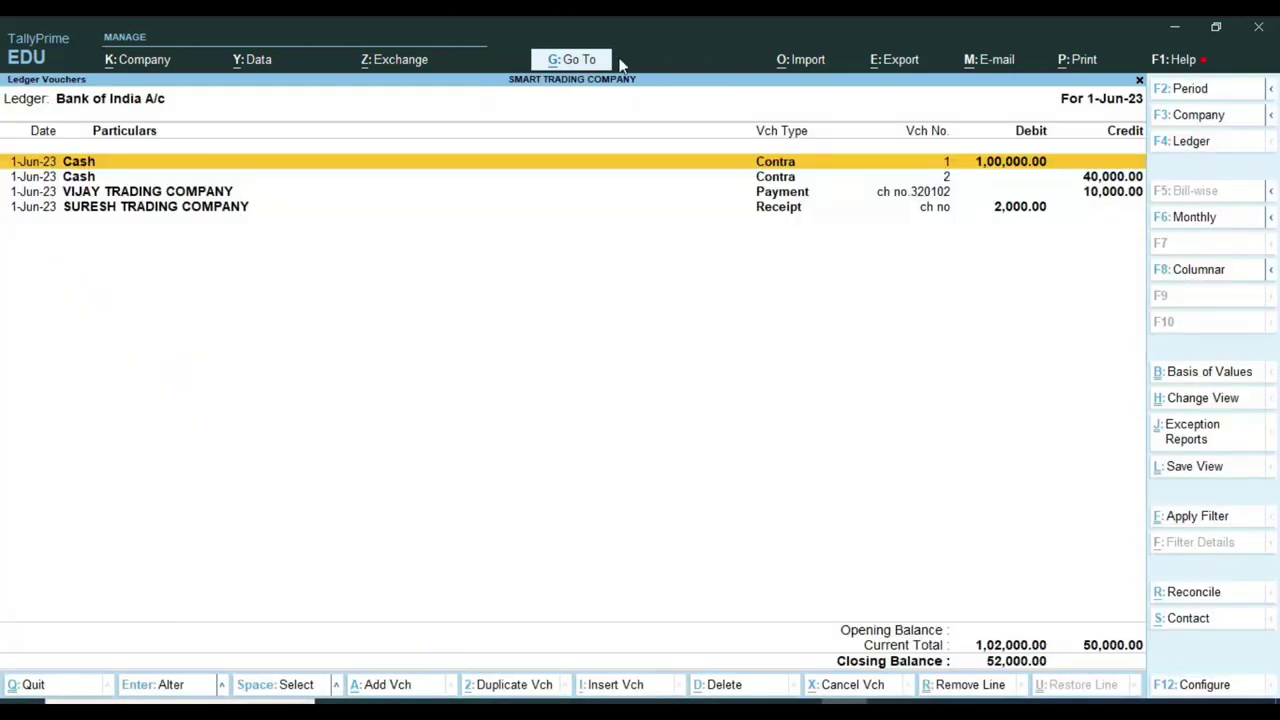
Examine the debit and credit sides of the contra, payment and receipt entries in the Bank of India A/c ledger
key("ctrl")
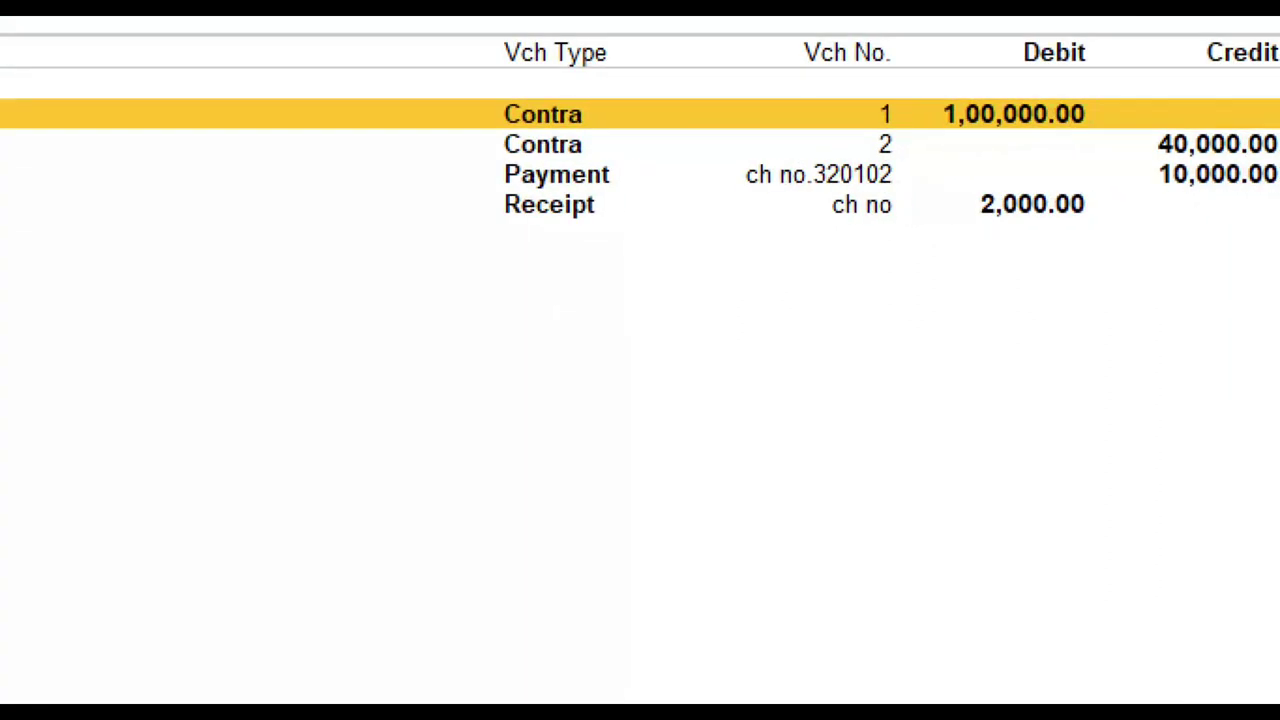
mouse_move(362, 97)
left_mouse_down()
mouse_move(634, 194)
mouse_move(1188, 172)
left_mouse_up()
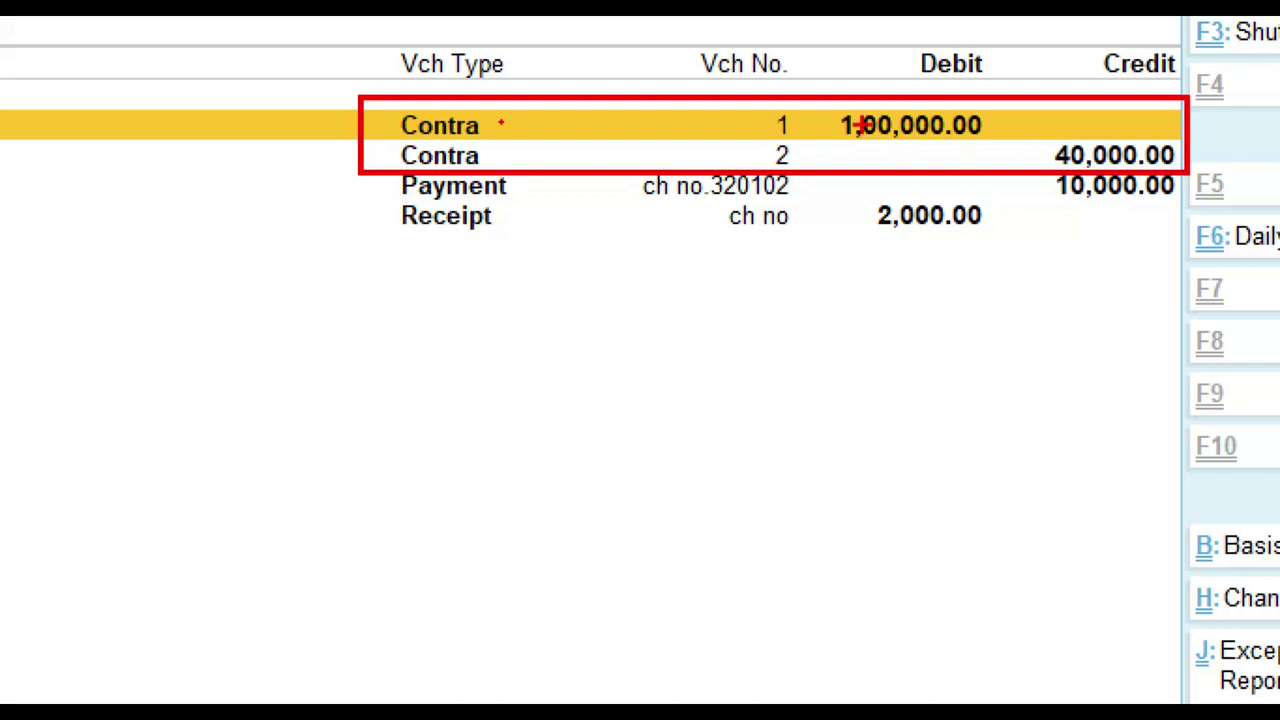
mouse_move(735, 102)
left_mouse_down()
mouse_move(745, 140)
mouse_move(816, 91)
left_mouse_up()
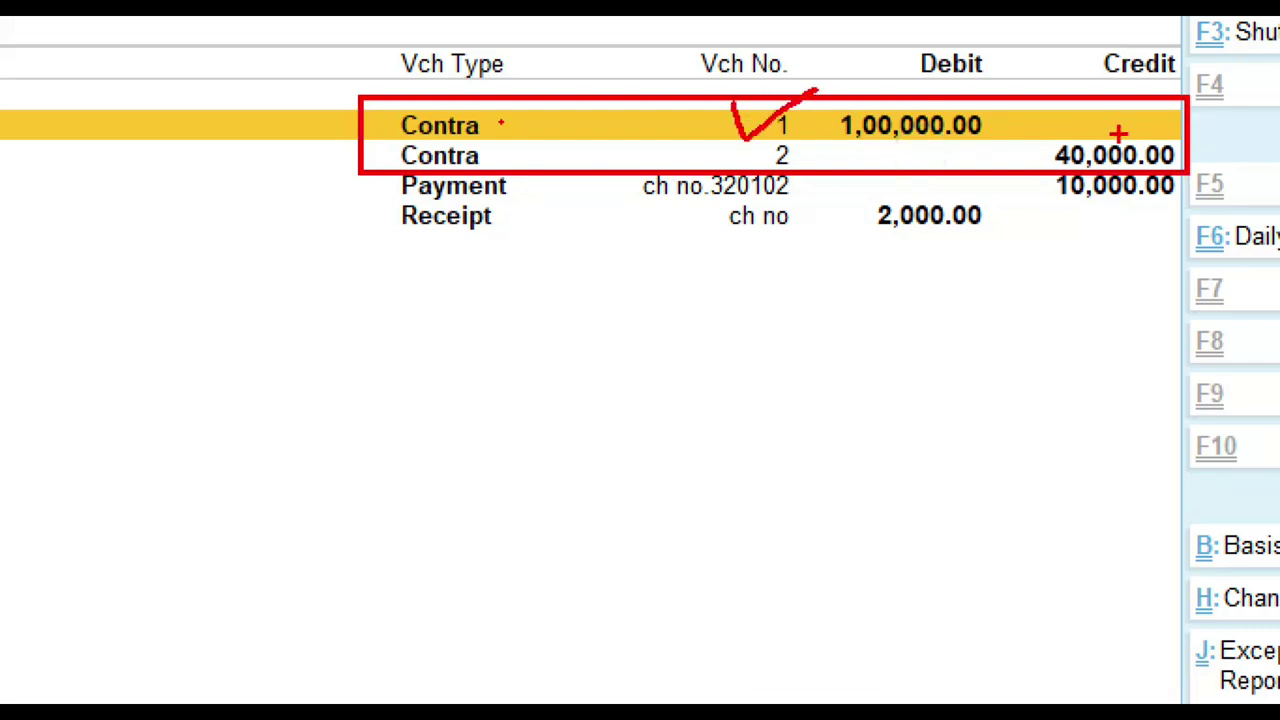
left_click_drag(1016, 150, 1096, 95)
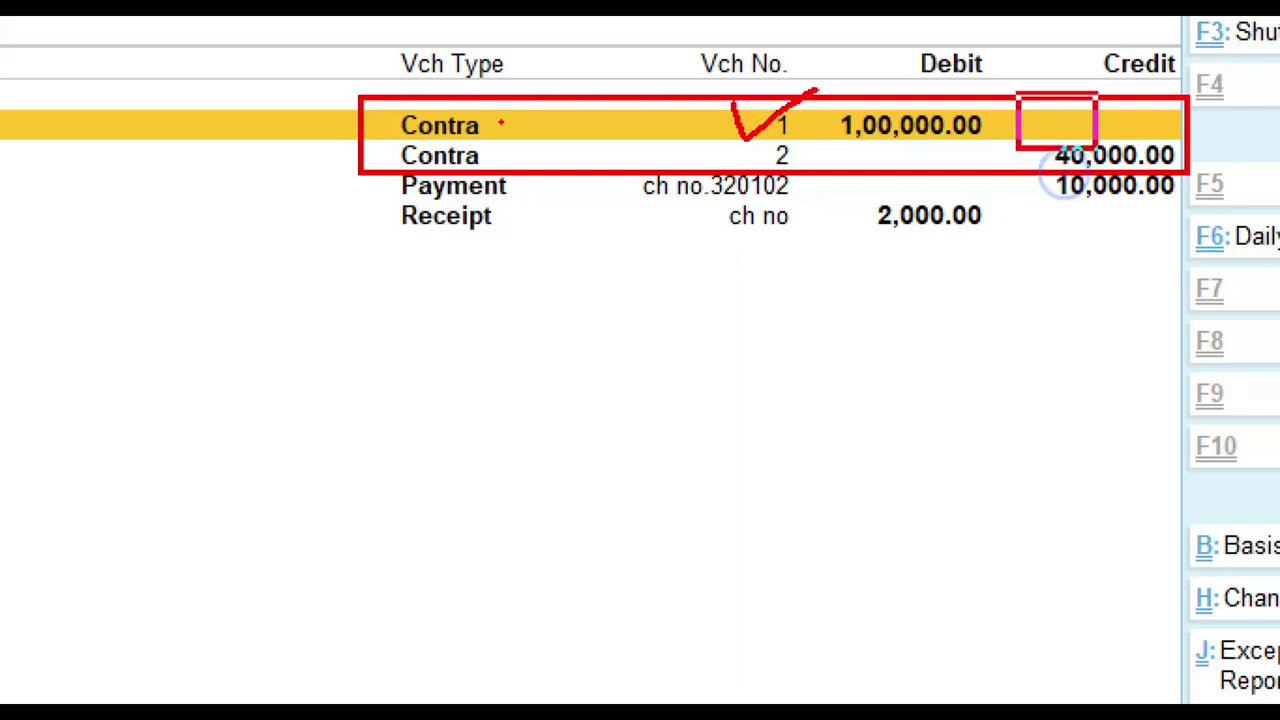
left_click_drag(1008, 152, 1072, 118)
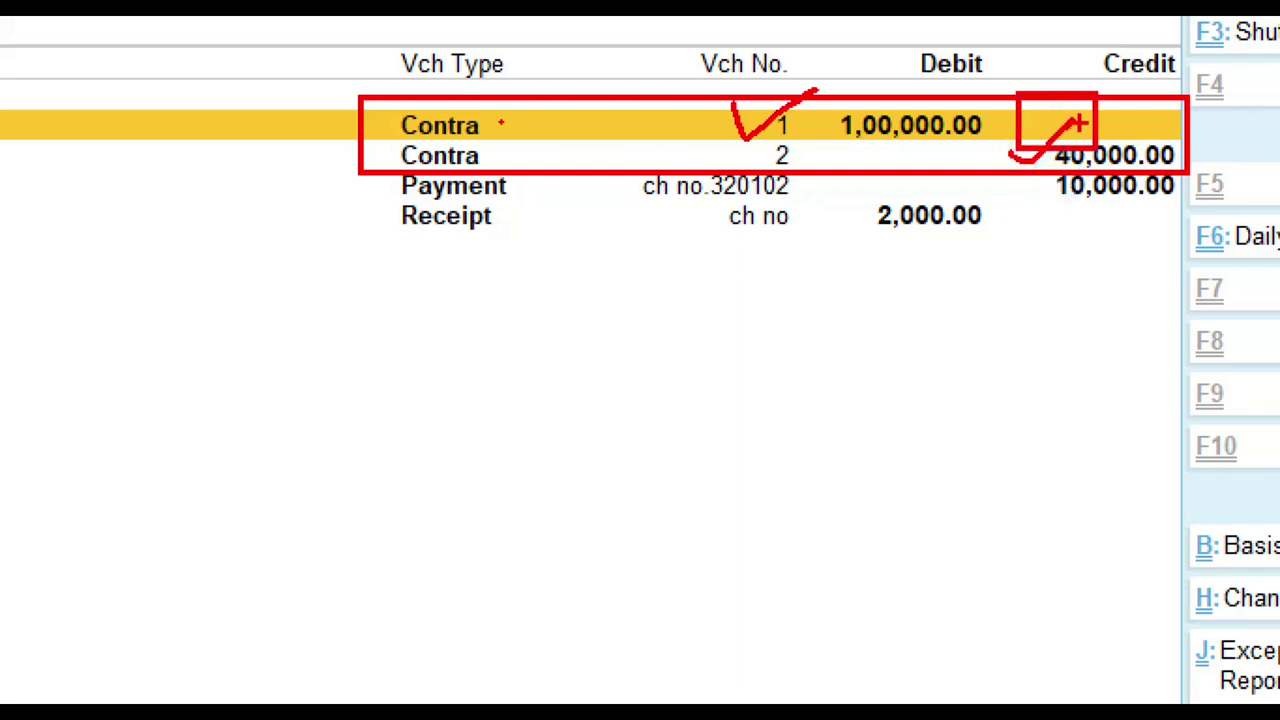
key("e")
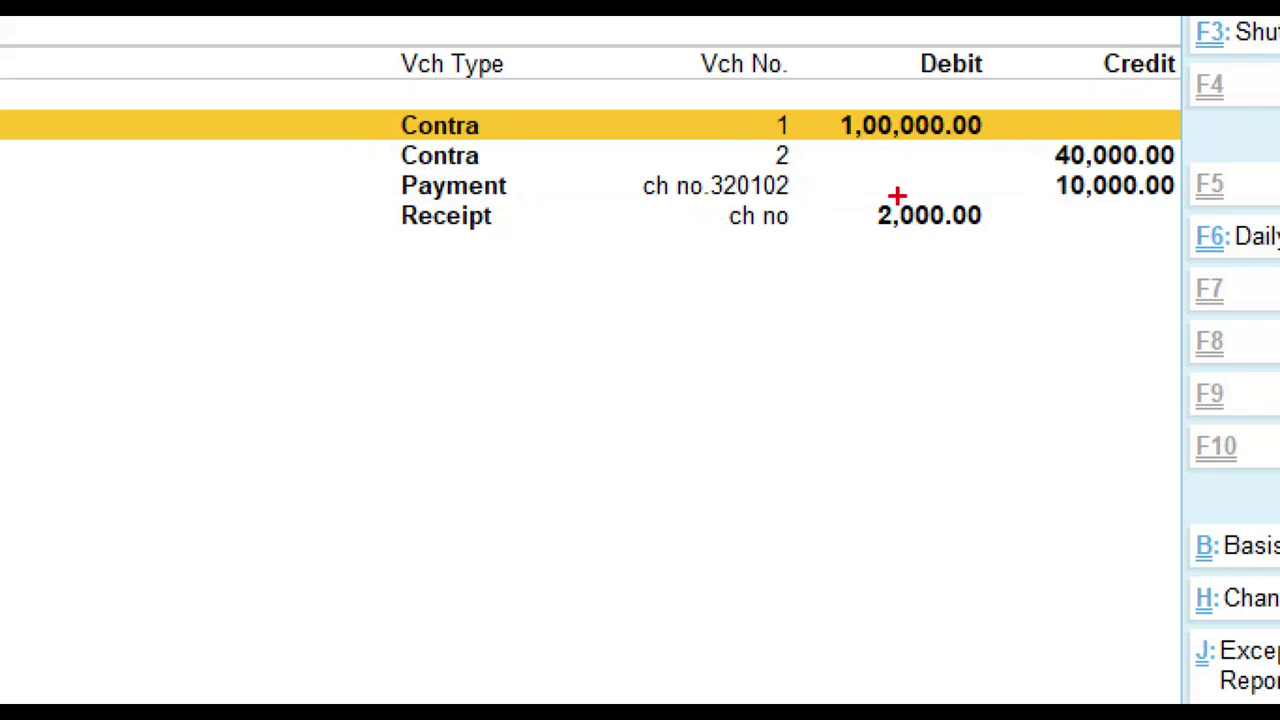
mouse_move(606, 165)
left_mouse_down()
mouse_move(690, 196)
mouse_move(1072, 201)
mouse_move(1200, 184)
mouse_move(606, 168)
left_mouse_up()
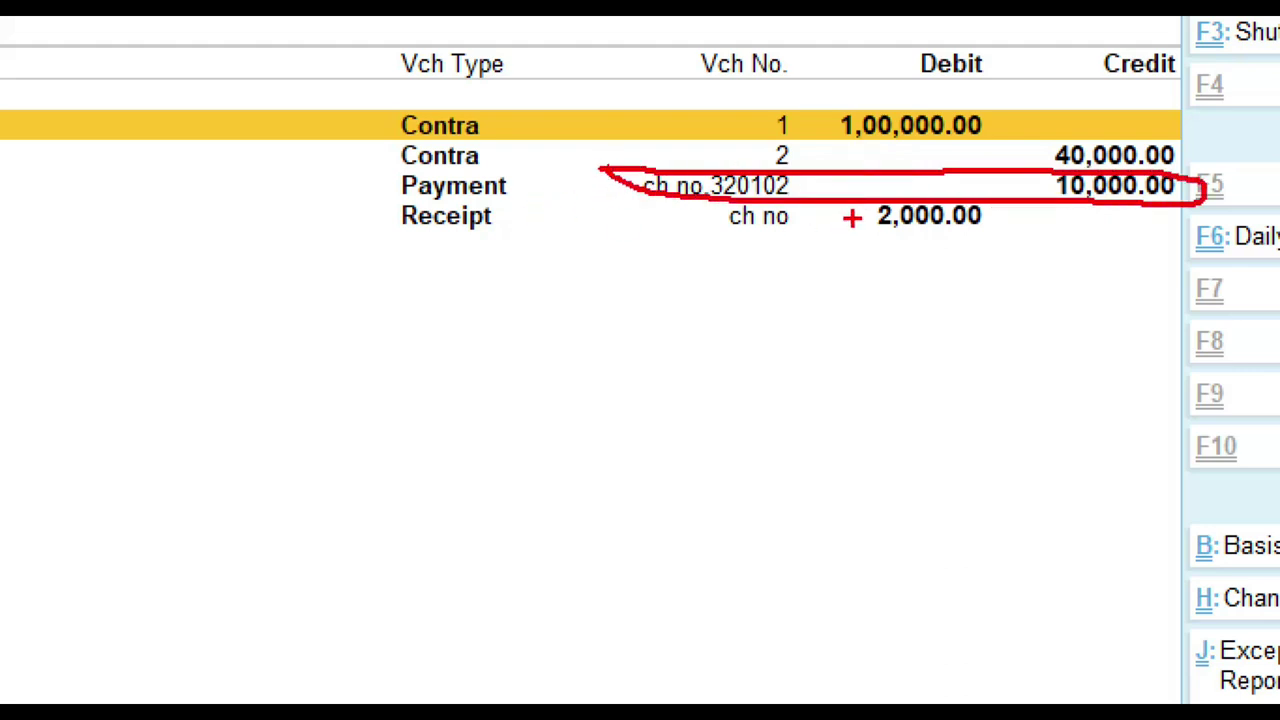
mouse_move(998, 197)
left_mouse_down()
mouse_move(1030, 205)
mouse_move(896, 267)
mouse_move(900, 196)
mouse_move(1000, 195)
left_mouse_up()
mouse_move(403, 205)
left_mouse_down()
mouse_move(516, 287)
mouse_move(122, 209)
left_mouse_up()
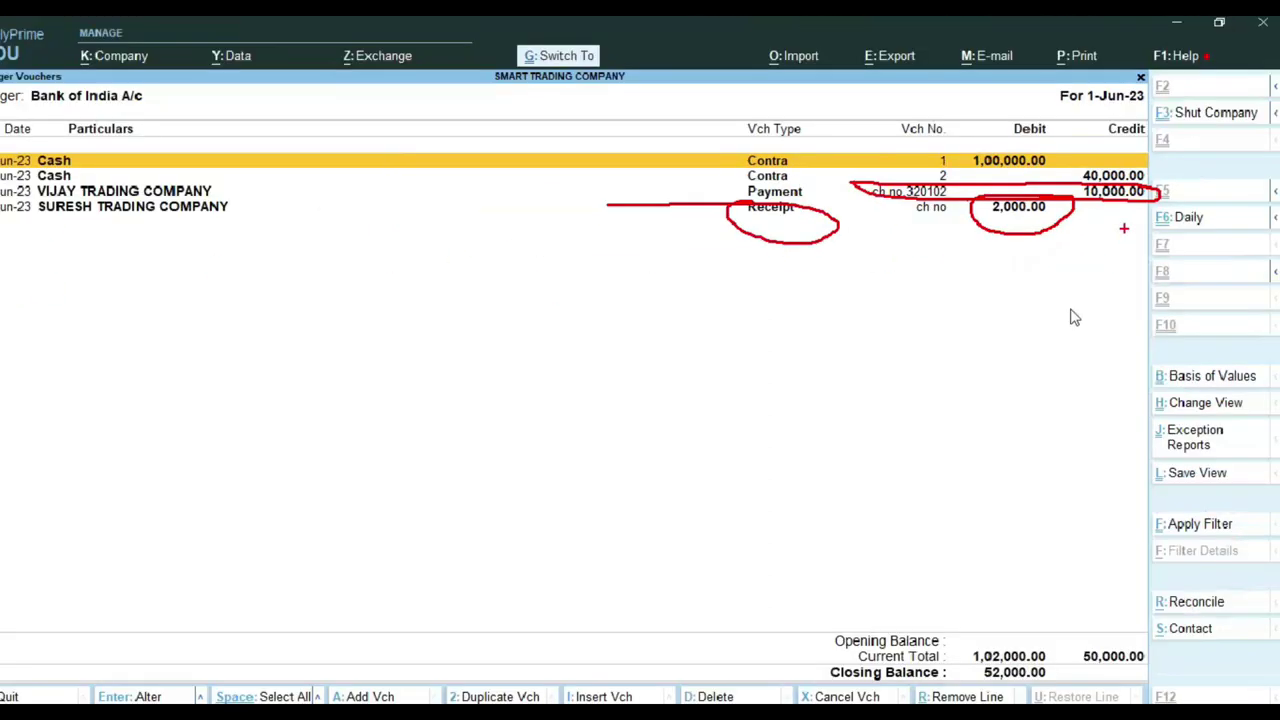
key("Escape")
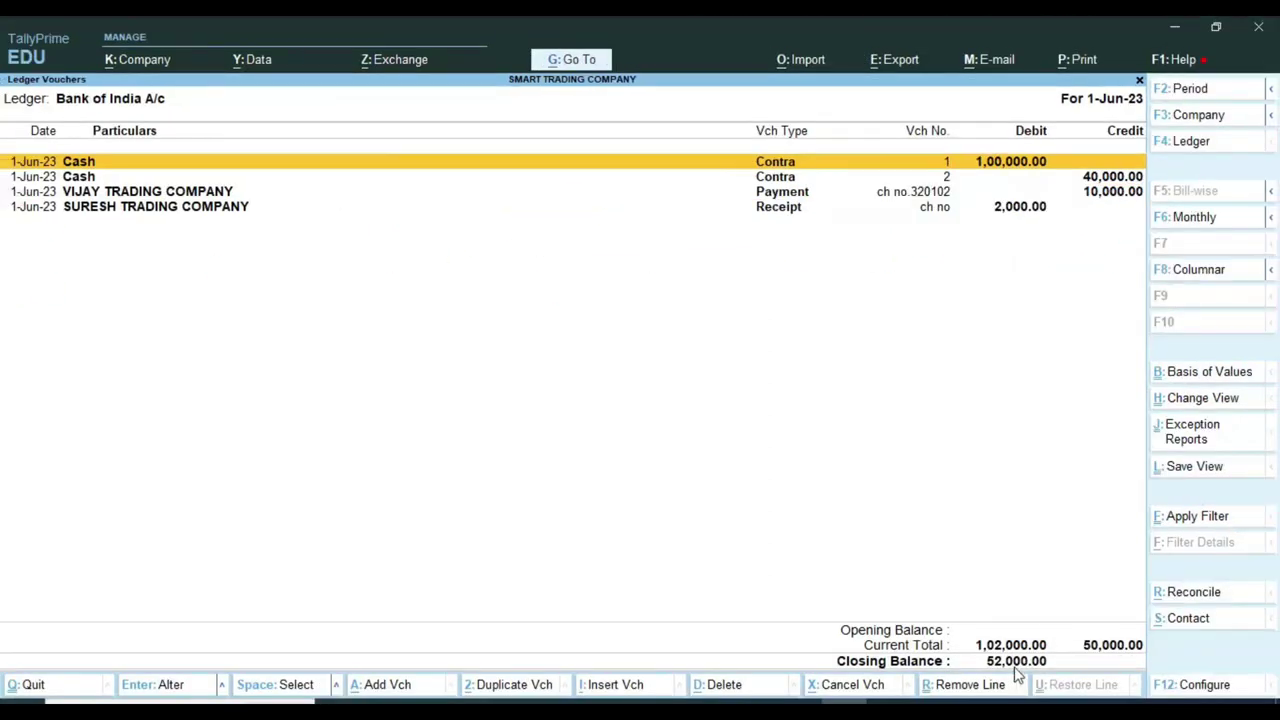